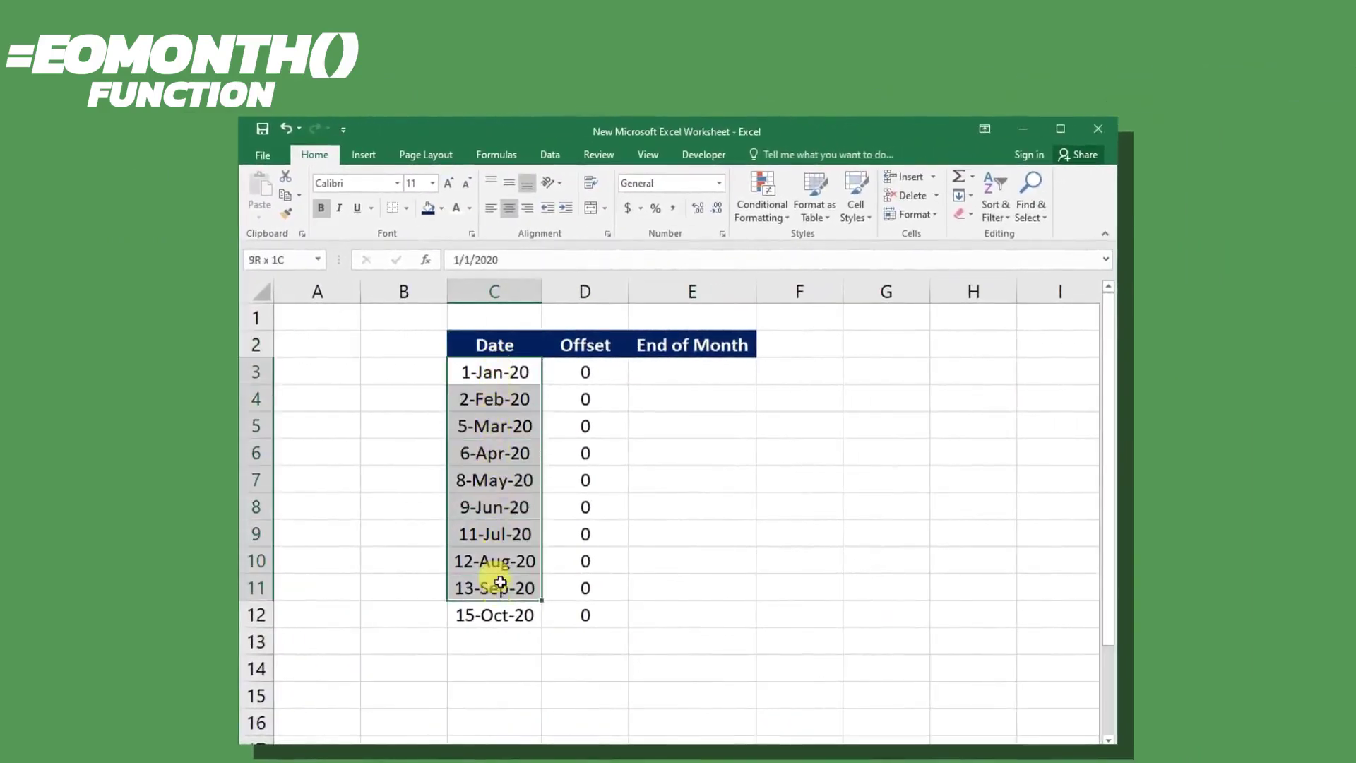
- Review the Offset column header and the offset values beside the listed dates
left_click(586, 344)
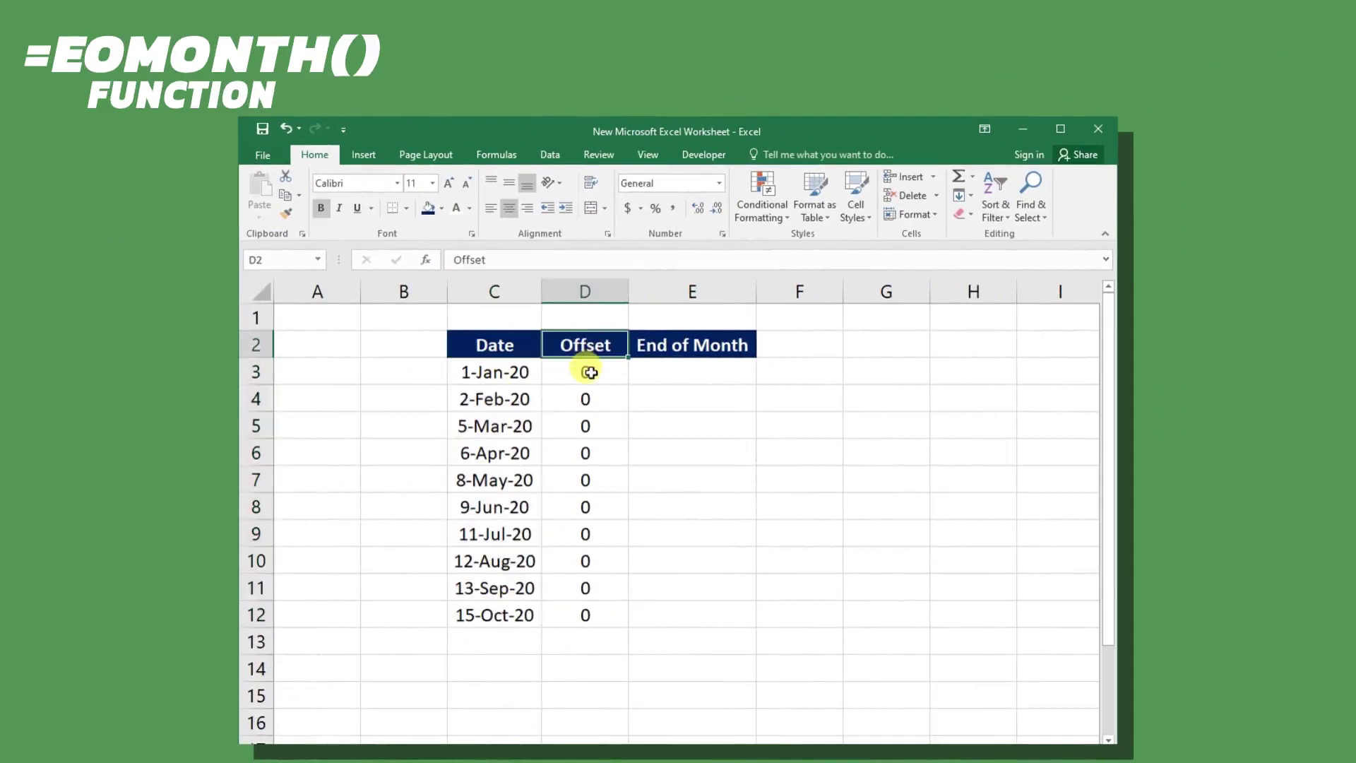
left_click(586, 372)
left_click(586, 399)
left_click(586, 426)
left_click(587, 453)
left_click(586, 480)
left_click(587, 507)
left_click(588, 526)
- Enter the formula =EOMONTH(C3,D3) in cell E3 to calculate the month end for the first date
left_click(673, 372)
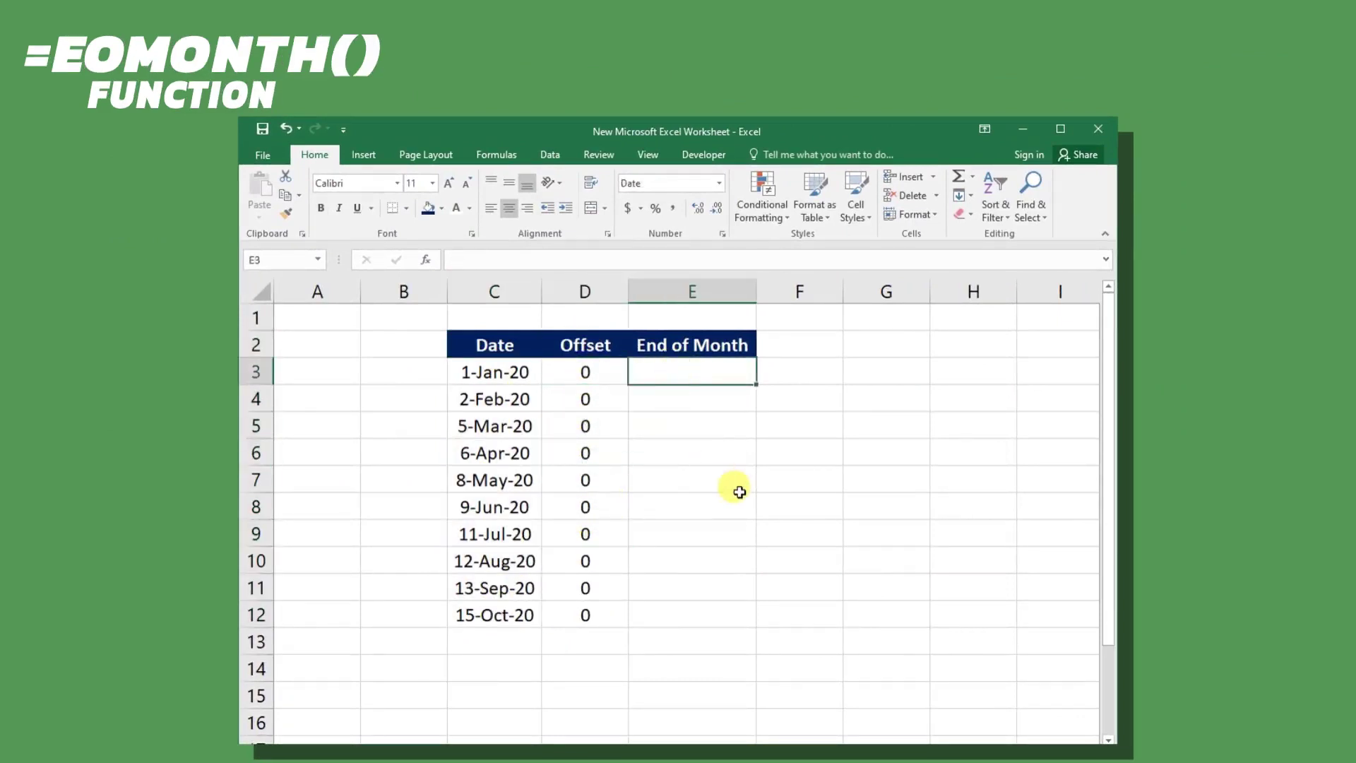
type("=")
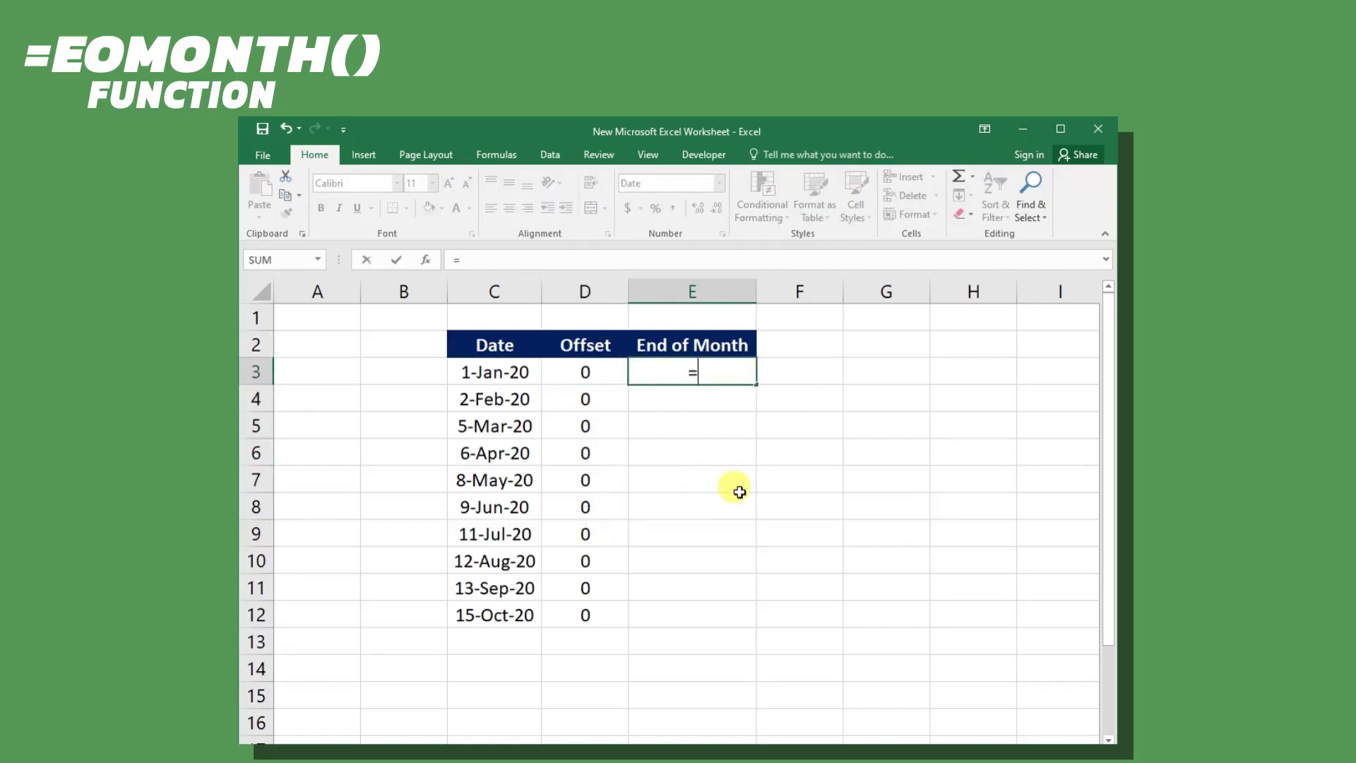
type("eo")
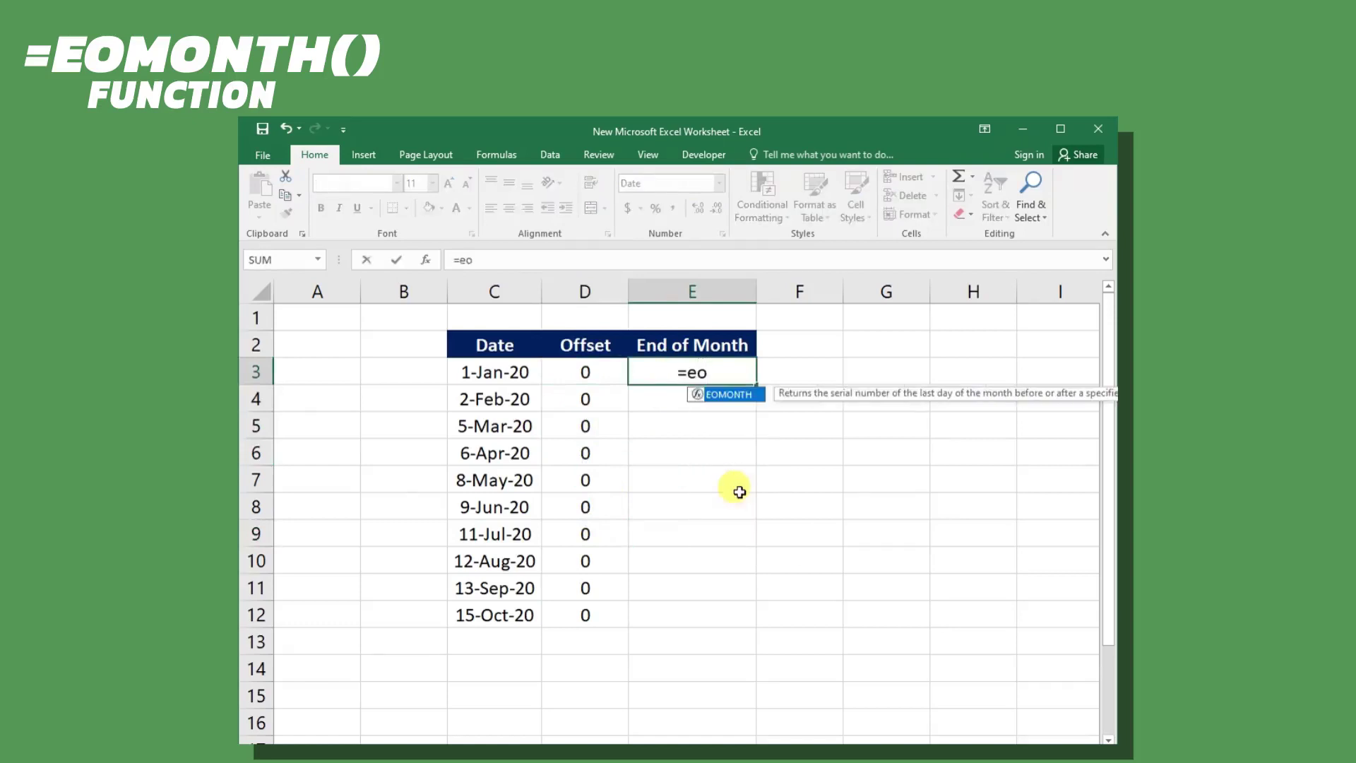
key("Tab")
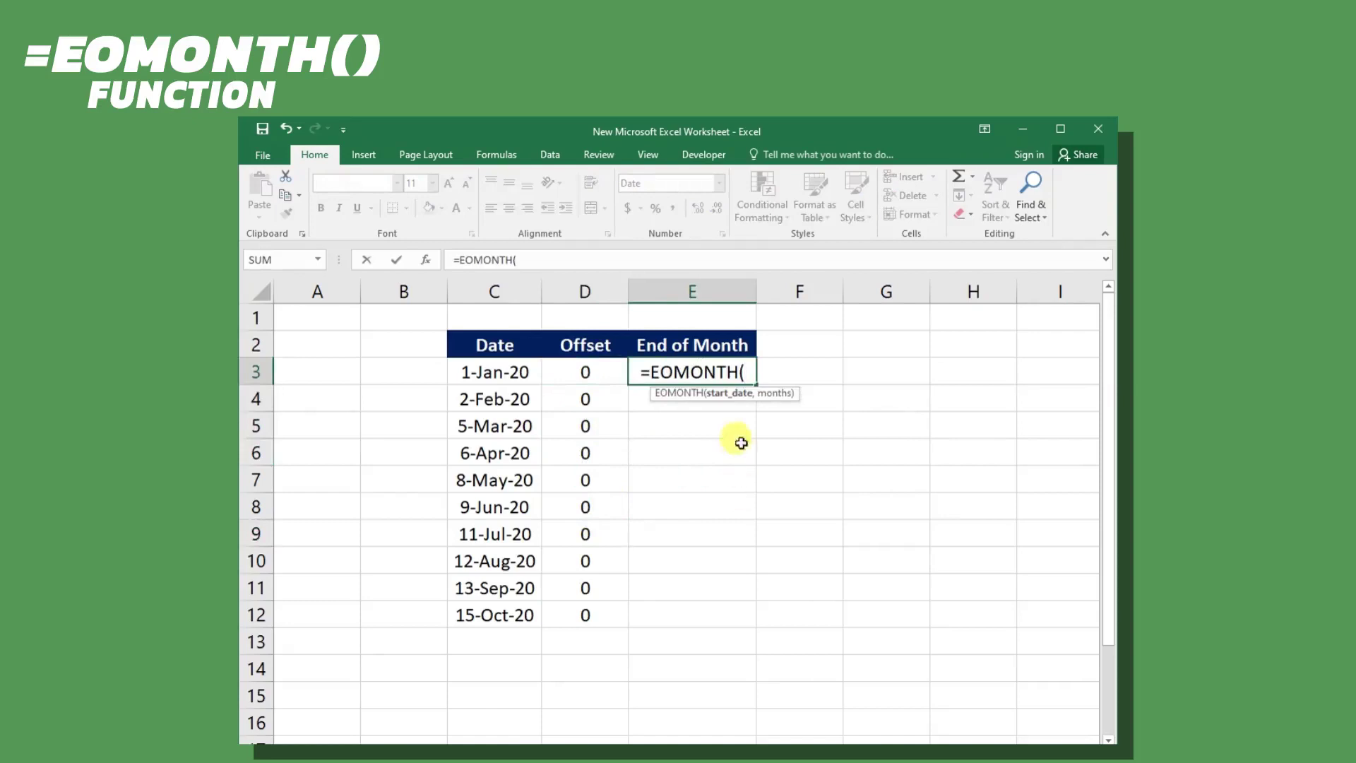
left_click(487, 378)
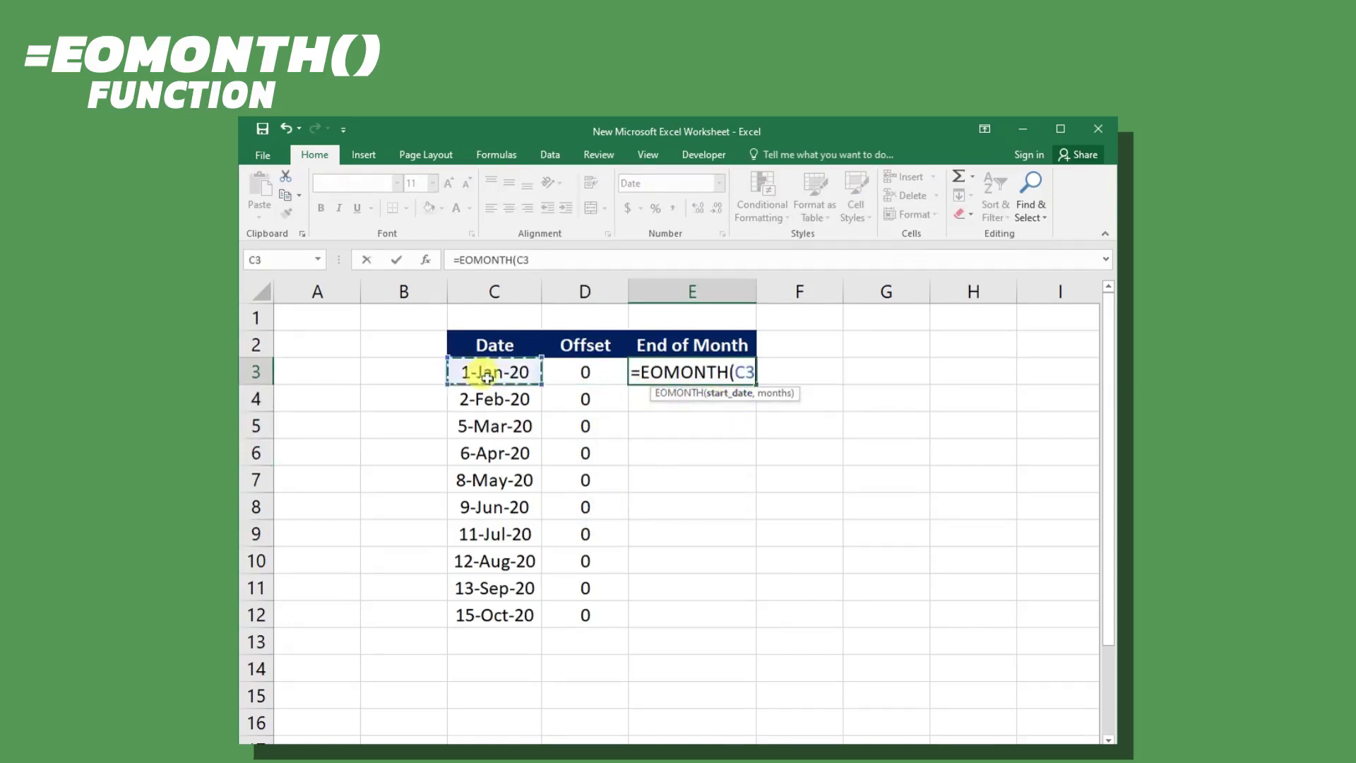
type(",")
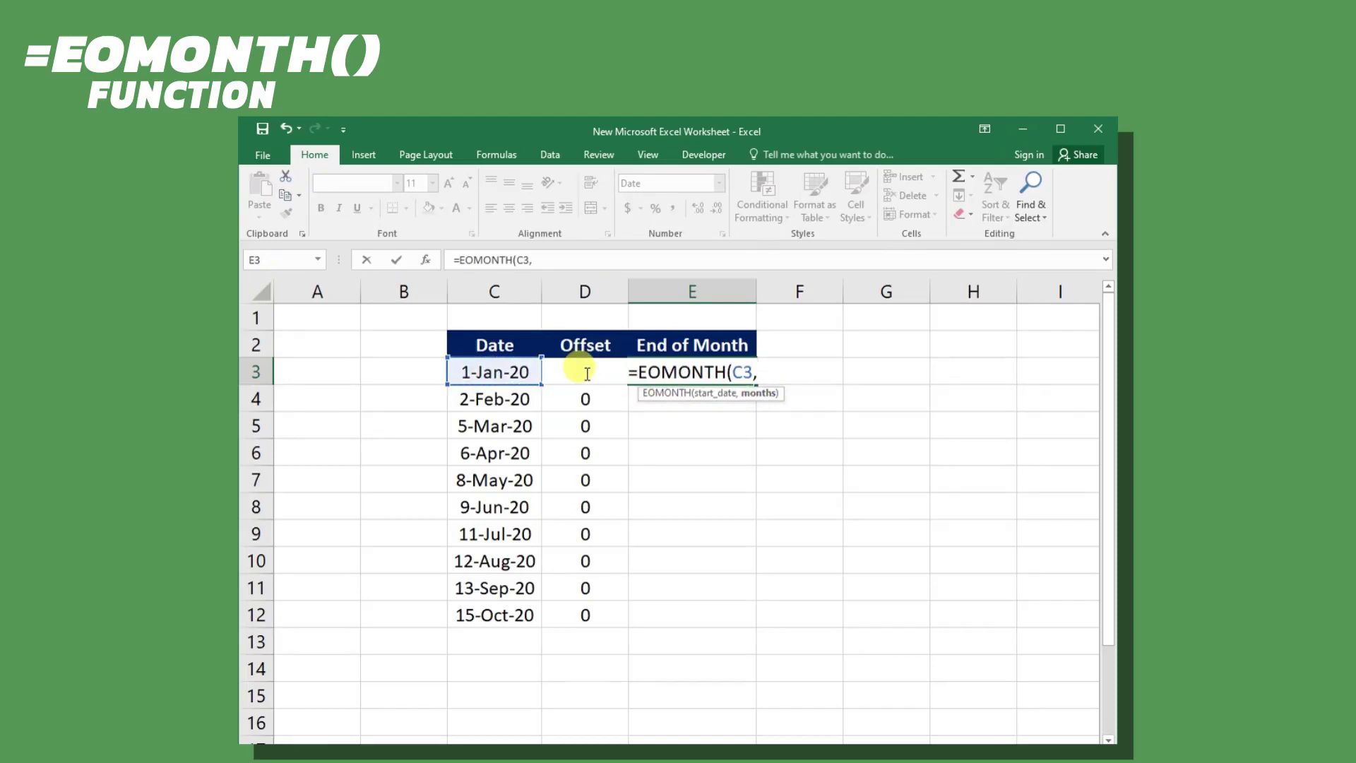
type("D3")
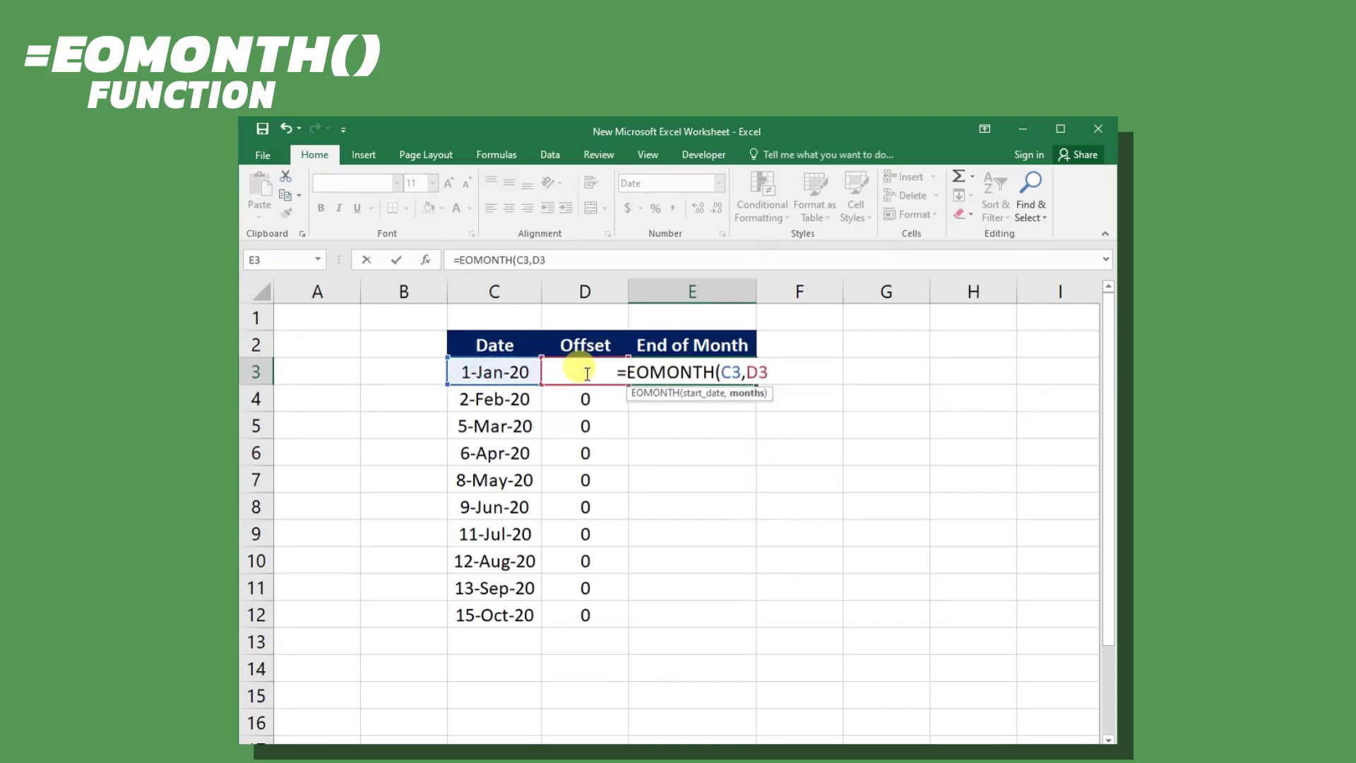
type(")")
key("Return")
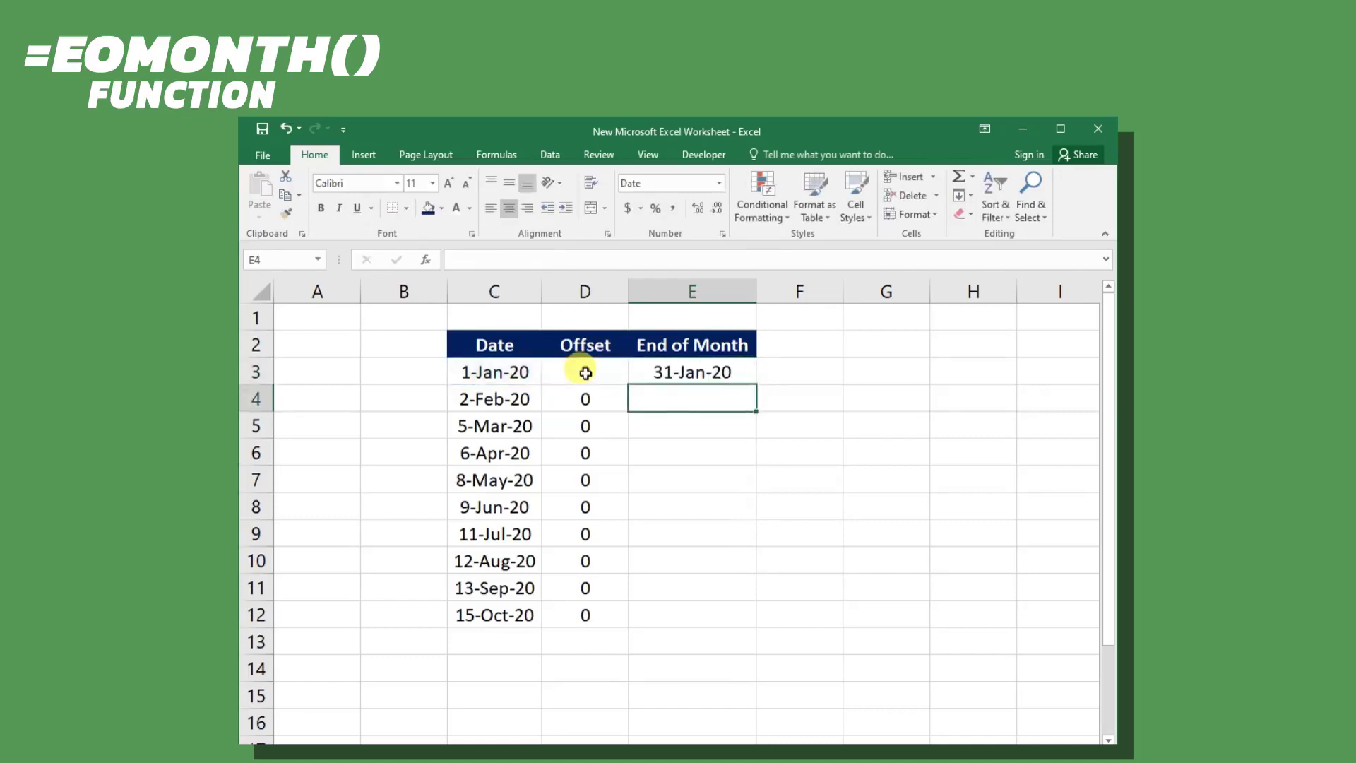
- Fill the EOMONTH formula from E3 down the End of Month column to E12
left_click(570, 376)
left_click(671, 370)
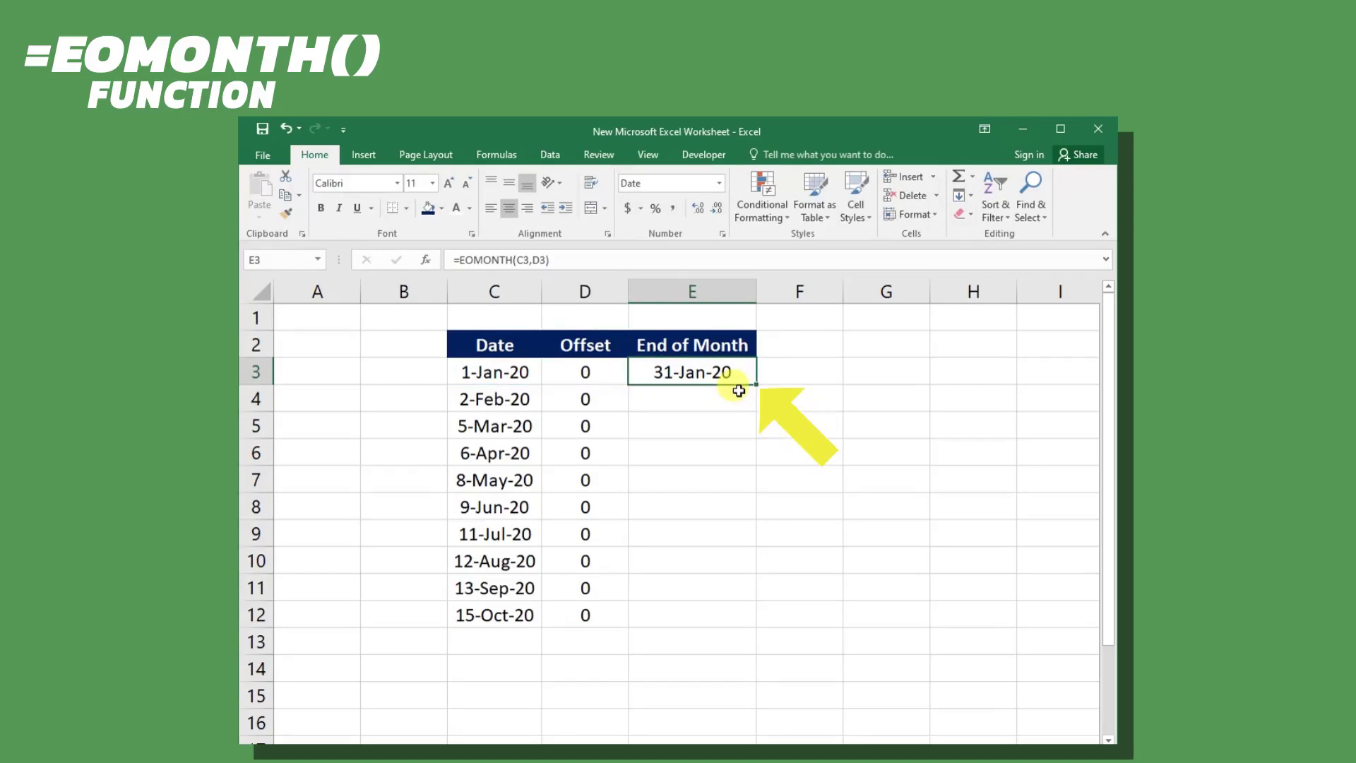
left_click_drag(758, 383, 725, 631)
- Compare the February and March dates in column C with their calculated dates in the End of Month column
left_click(520, 476)
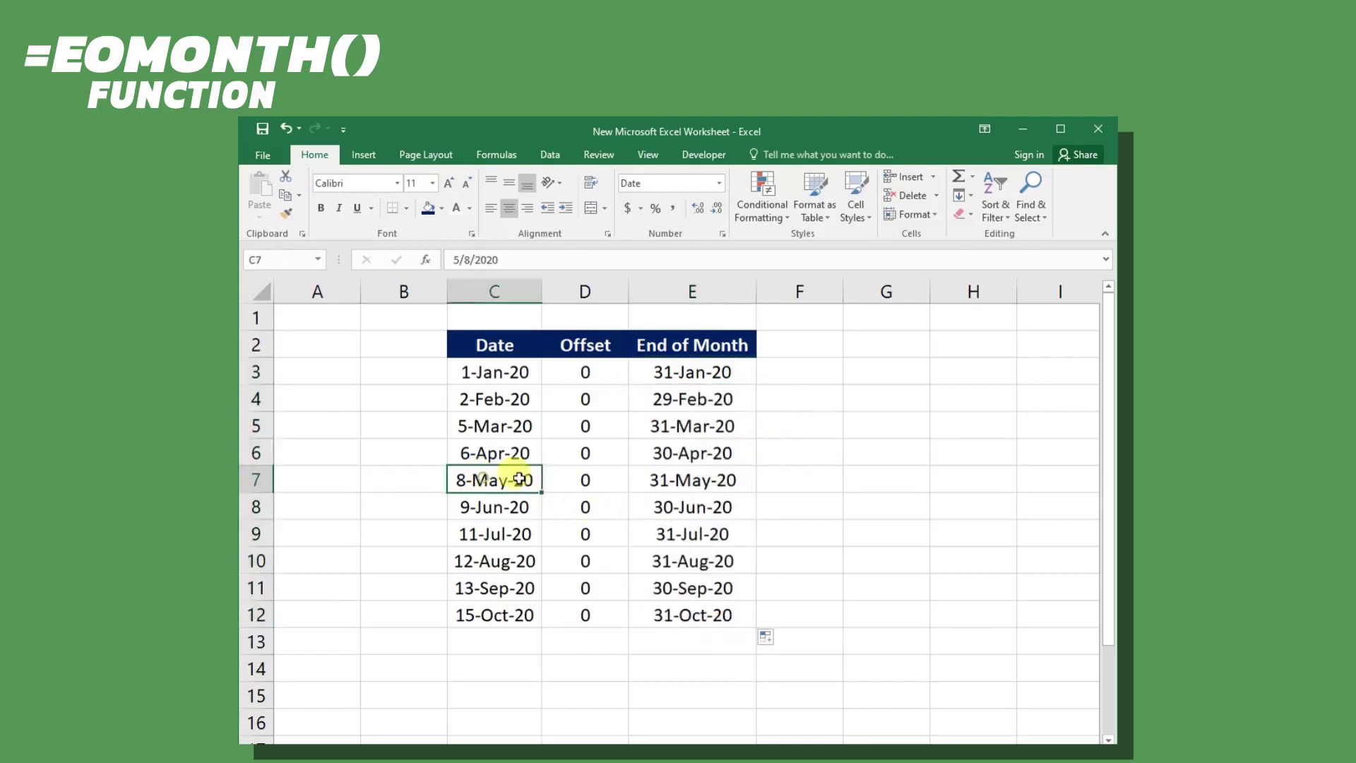
left_click(671, 397)
left_click(519, 398)
left_click(643, 400)
left_click(516, 427)
left_click(691, 427)
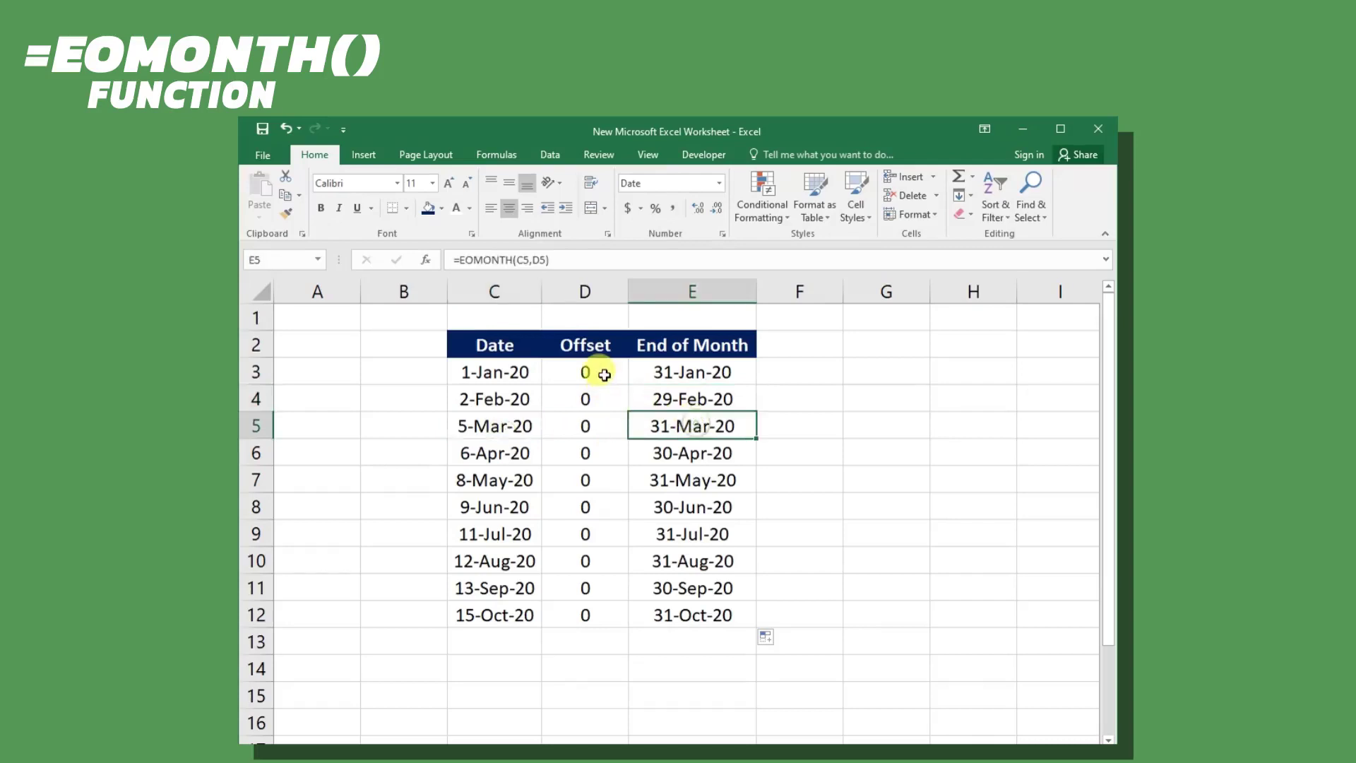
- Set the offset in D3 to 5 and check the resulting end-of-month date for 1-Jan-20
left_click(605, 375)
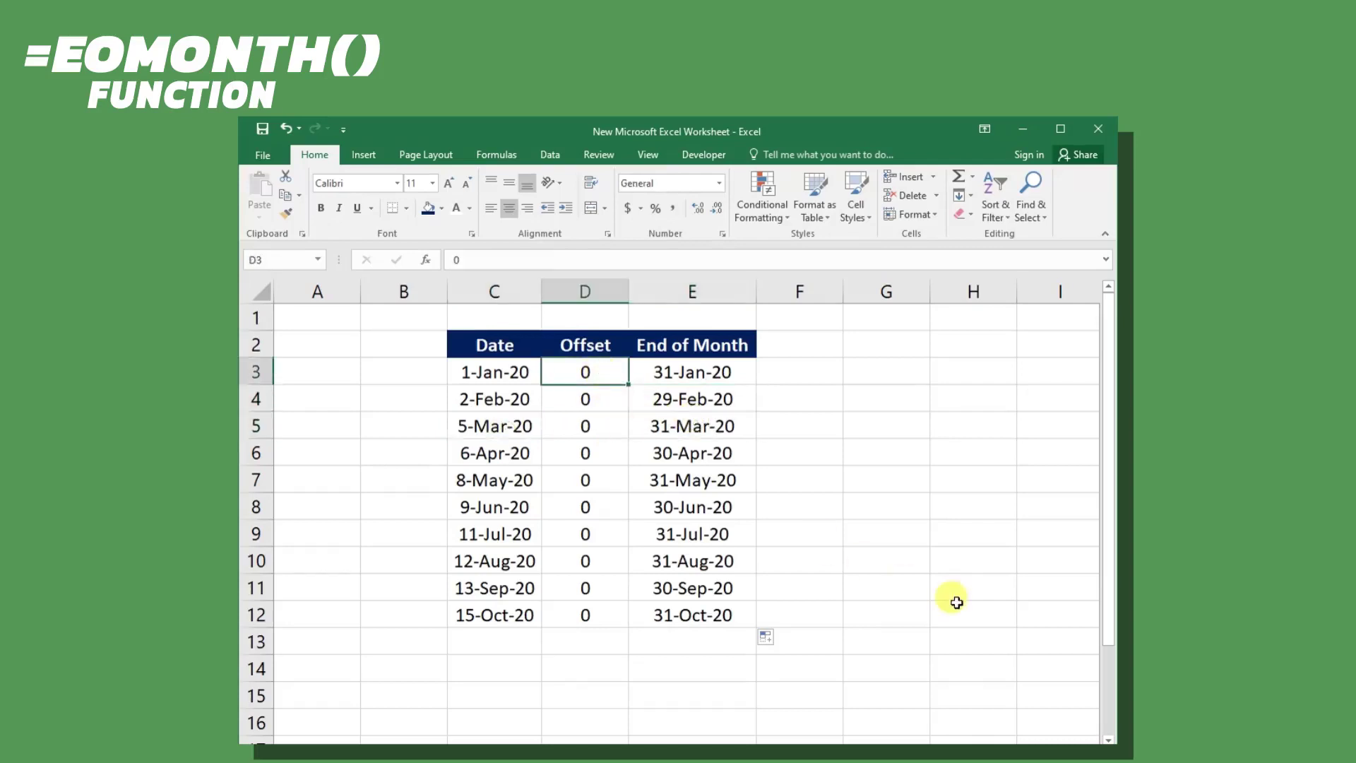
key("Return")
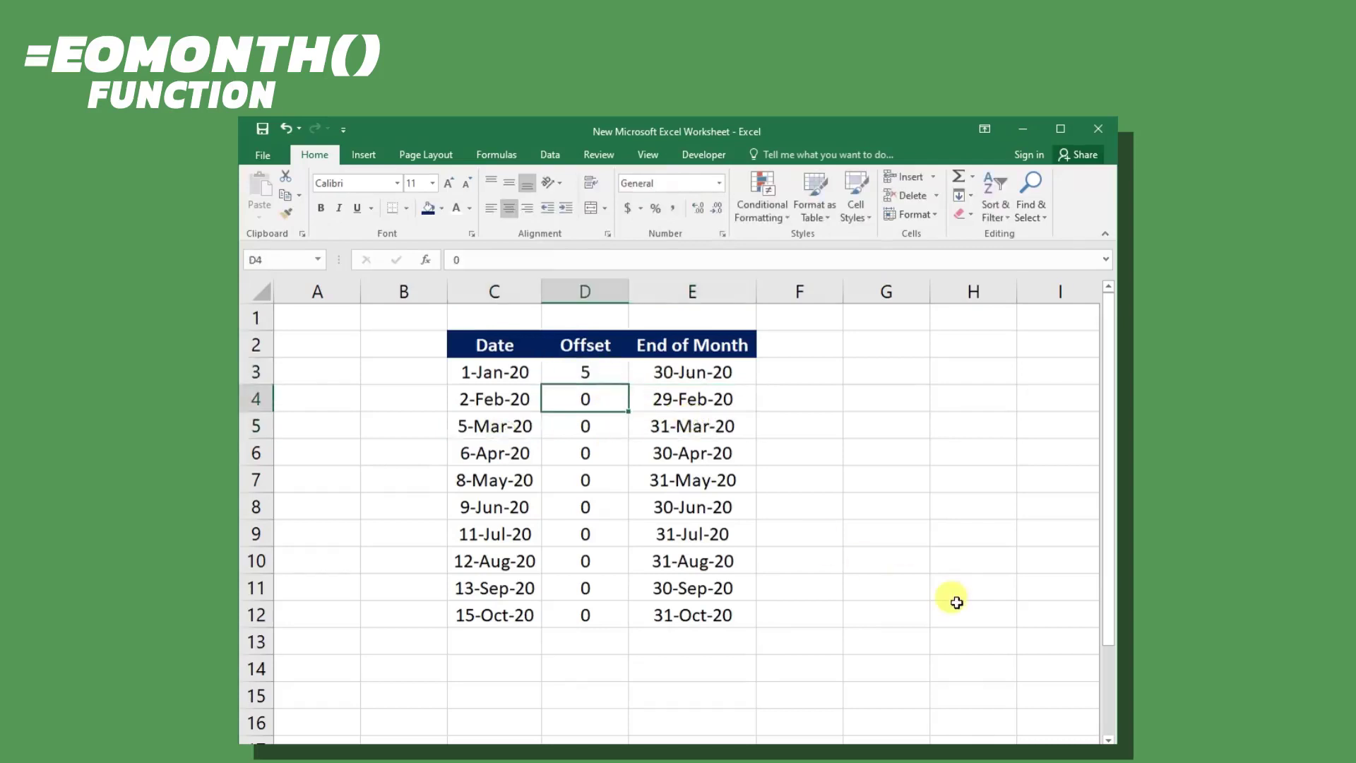
left_click(692, 368)
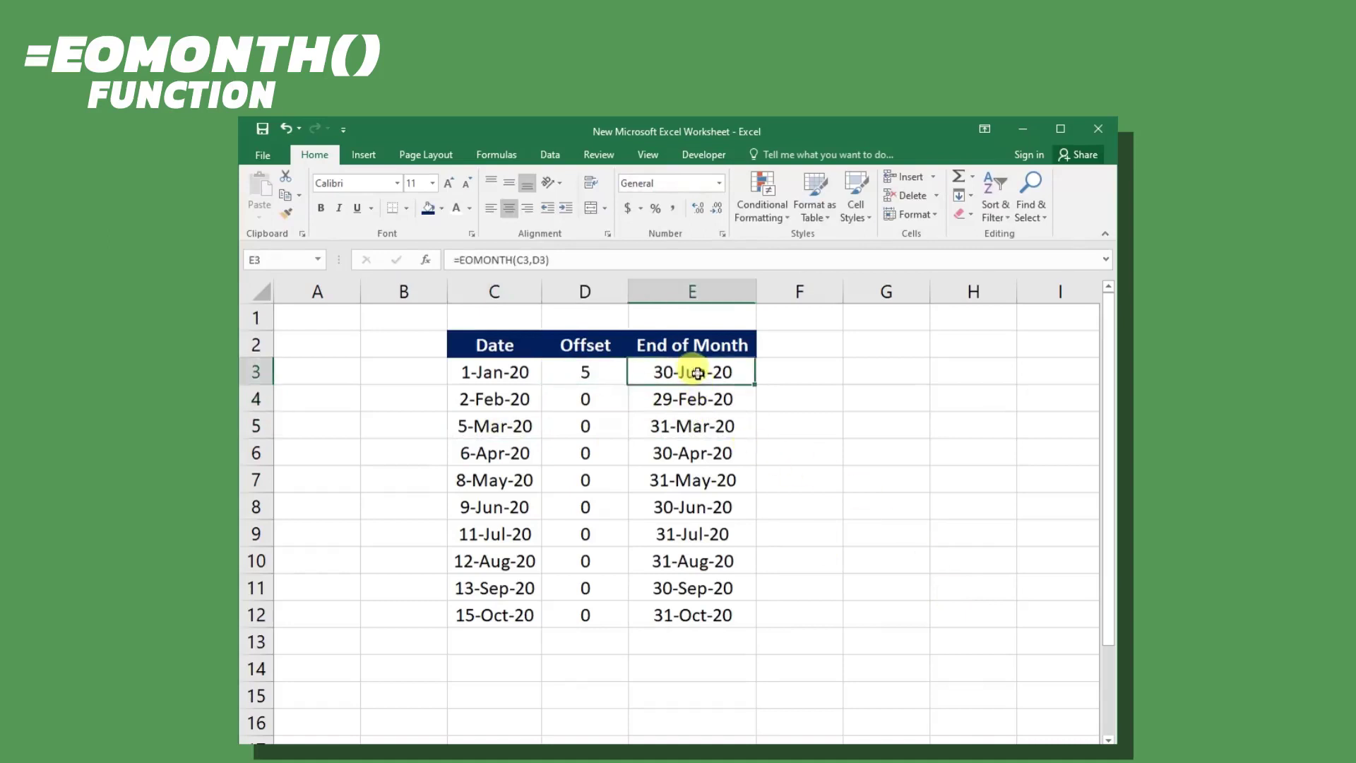
left_click(575, 371)
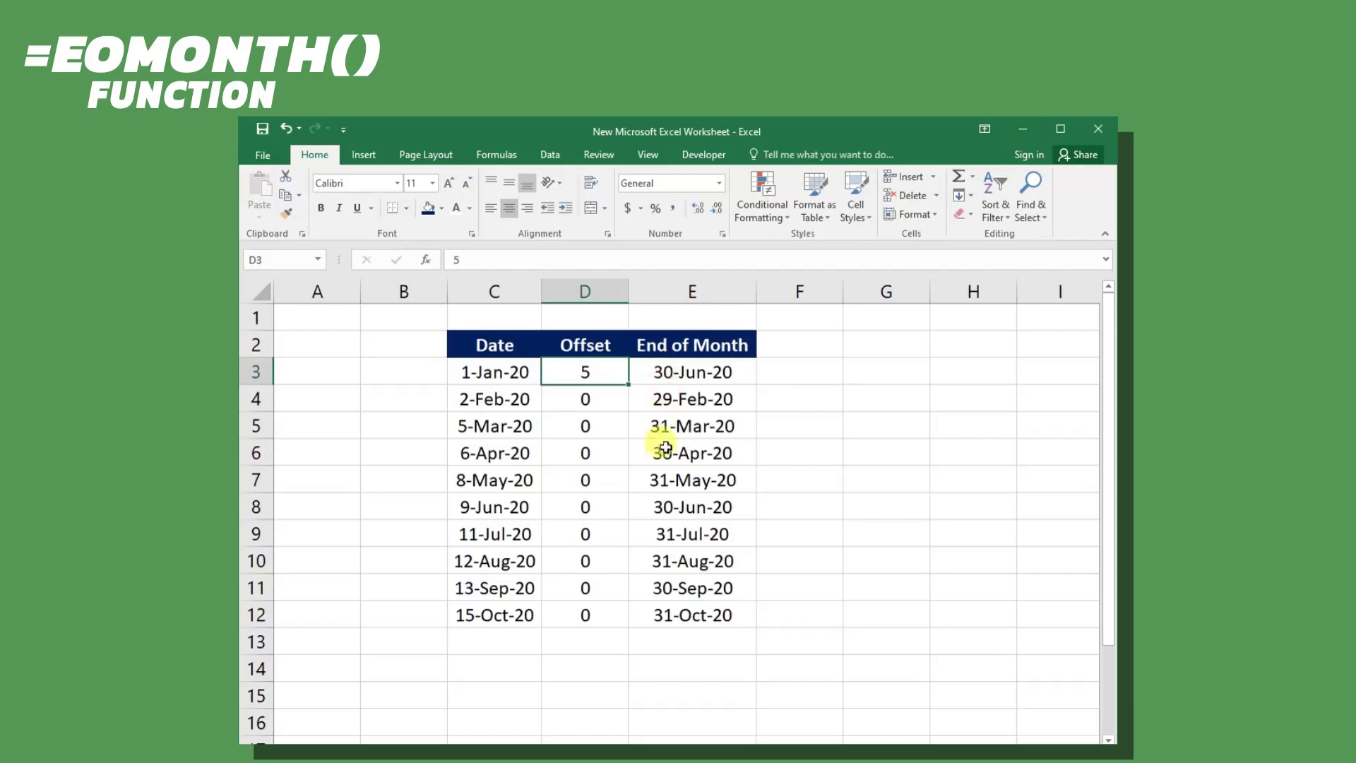
left_click(670, 507)
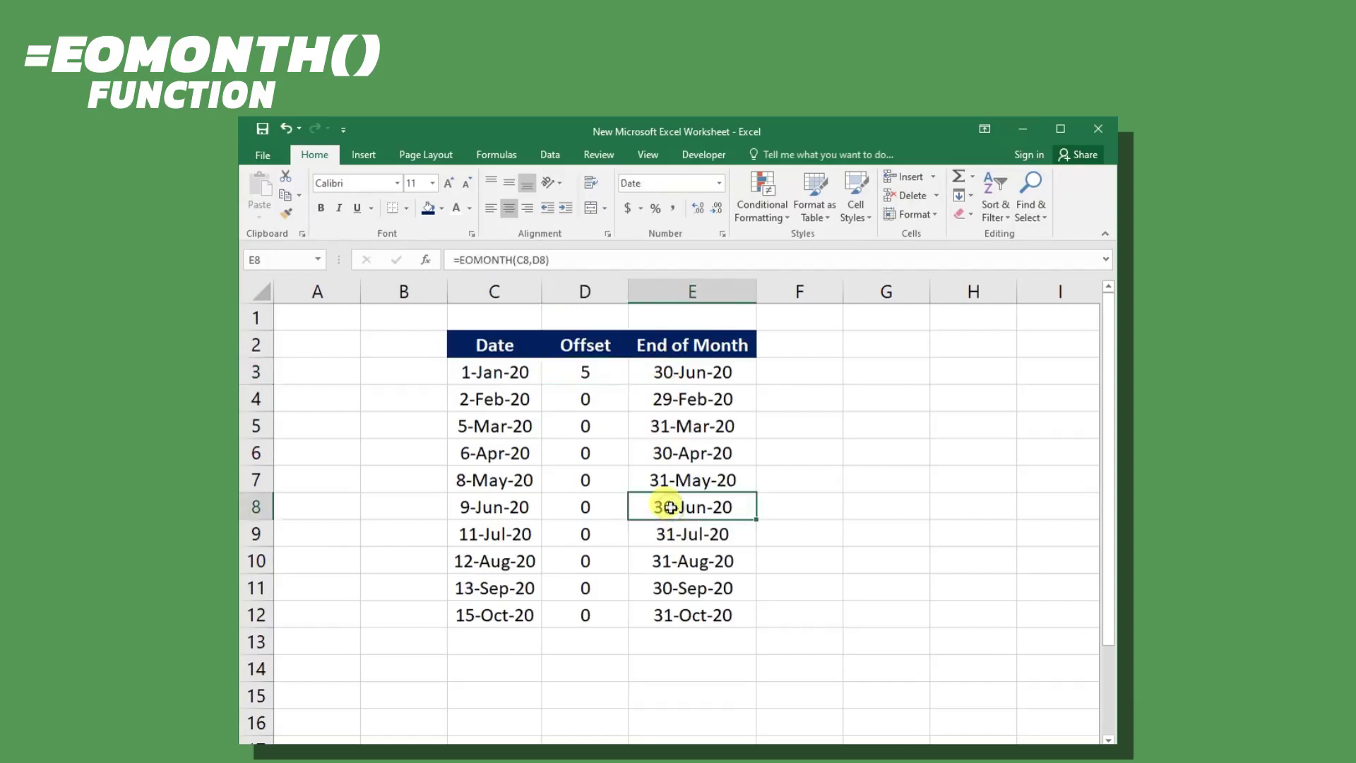
- Set the offset for 1-Jan-20 in cell D3 to 11
left_click(587, 371)
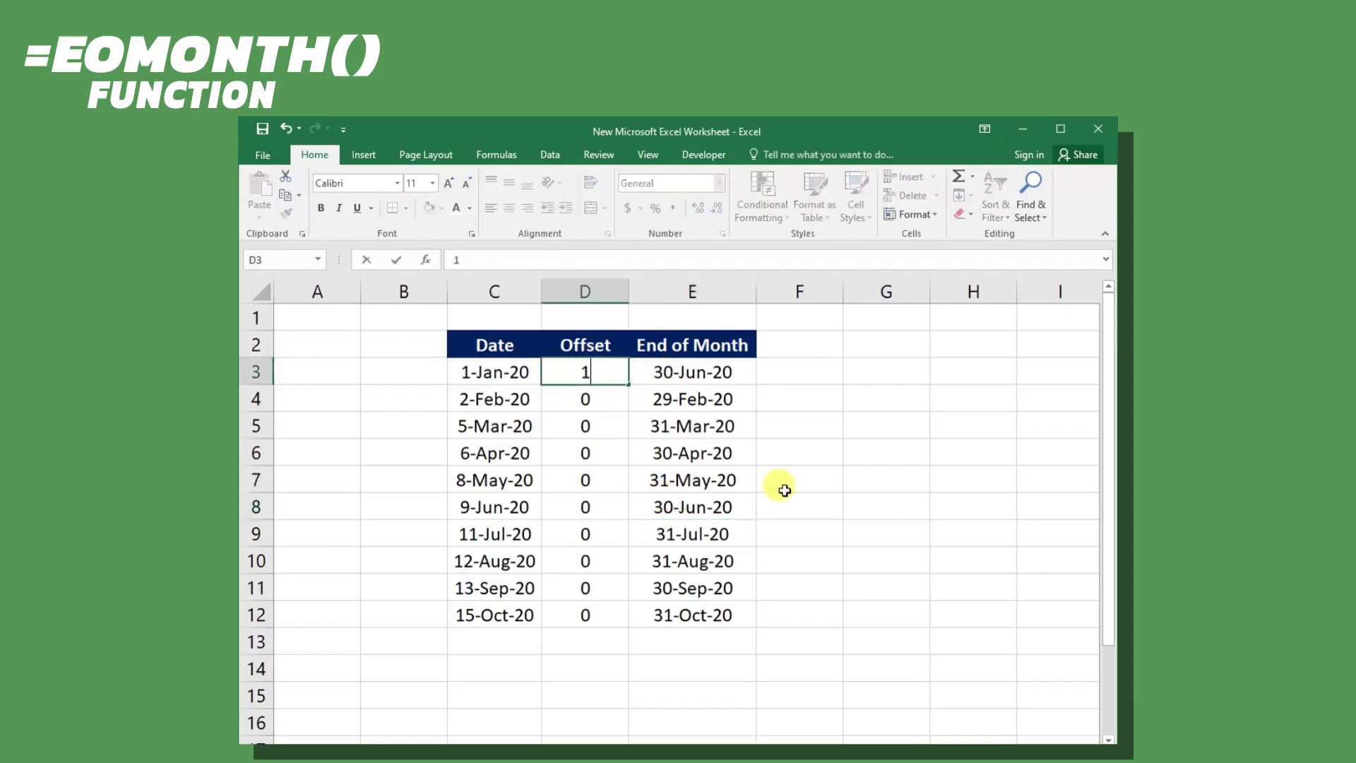
type("1")
key("Return")
left_click(693, 397)
left_click(588, 373)
type("11")
key("Return")
- Set the offset for 2-Feb-20 in cell D4 to -3 and check its end-of-month date
type("-")
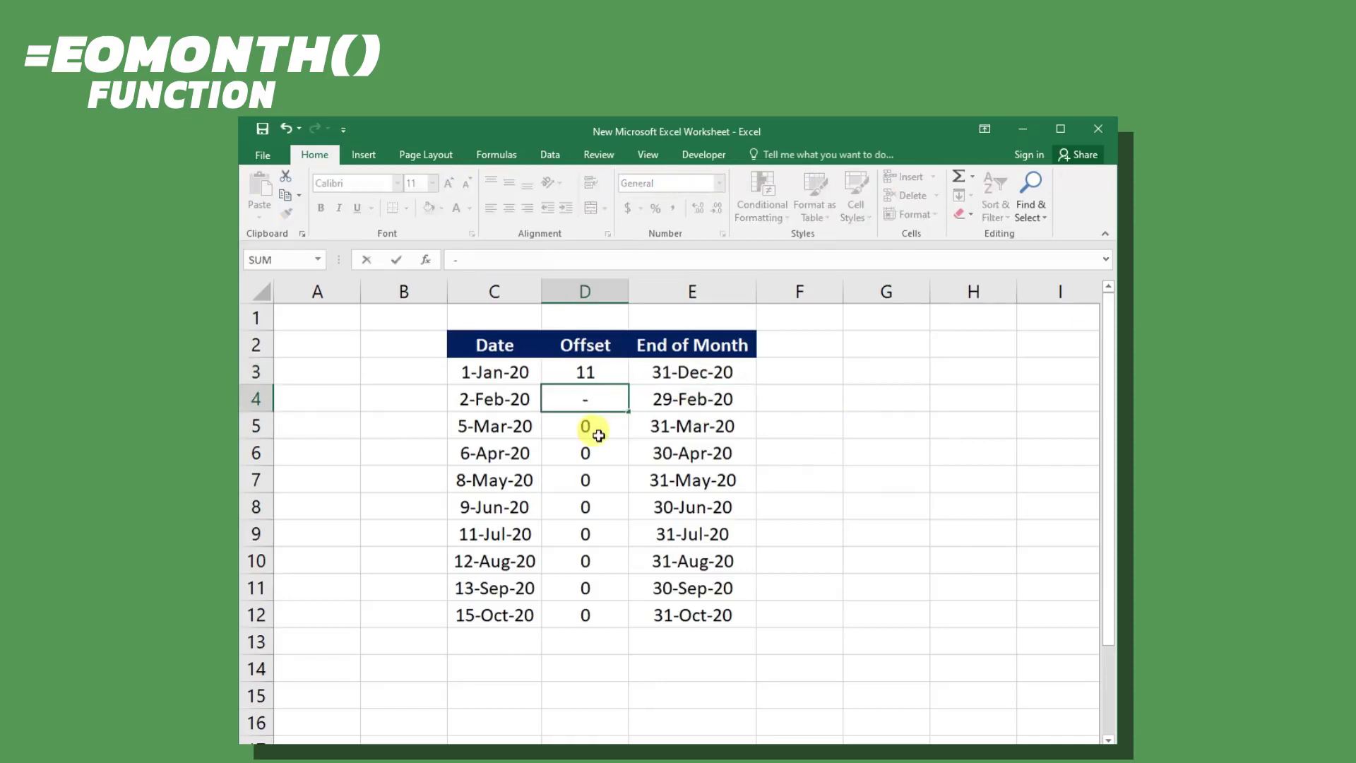
type("3")
key("Return")
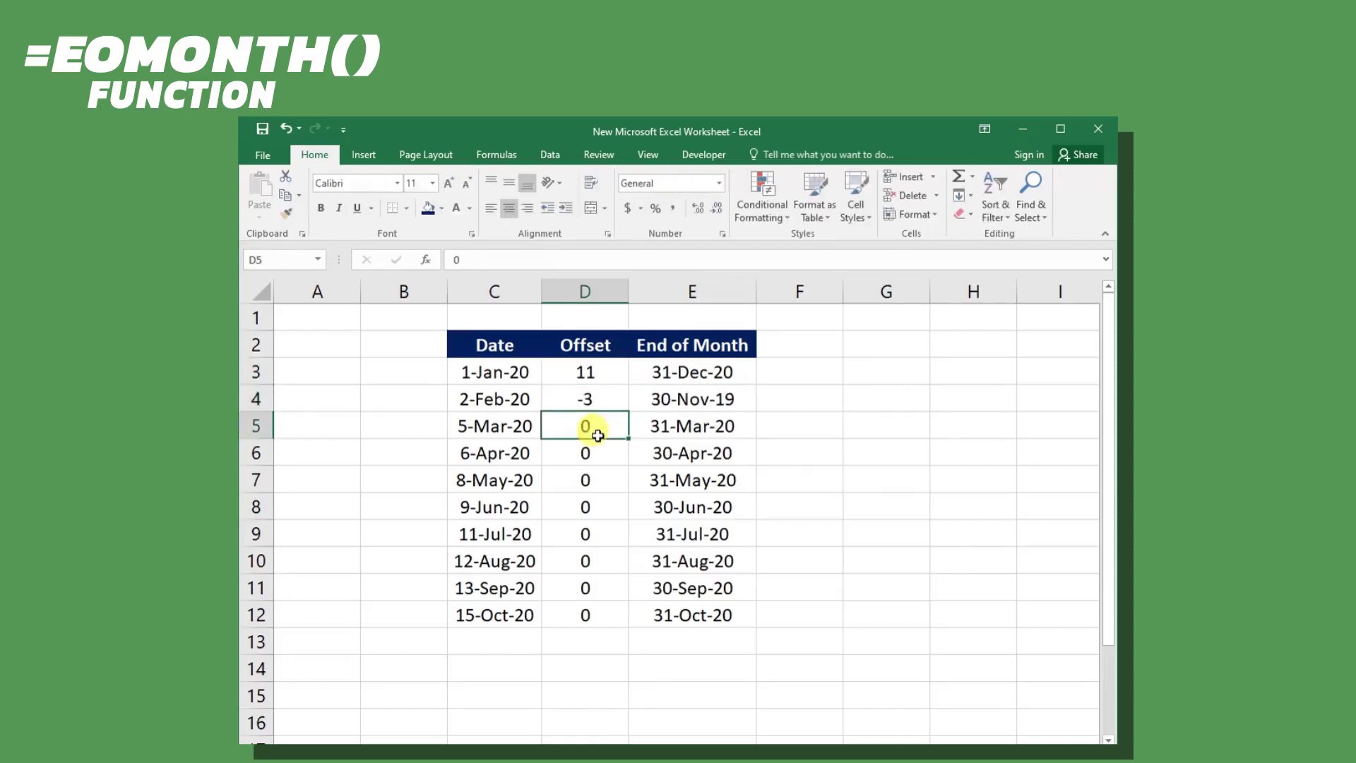
left_click(679, 400)
left_click(551, 397)
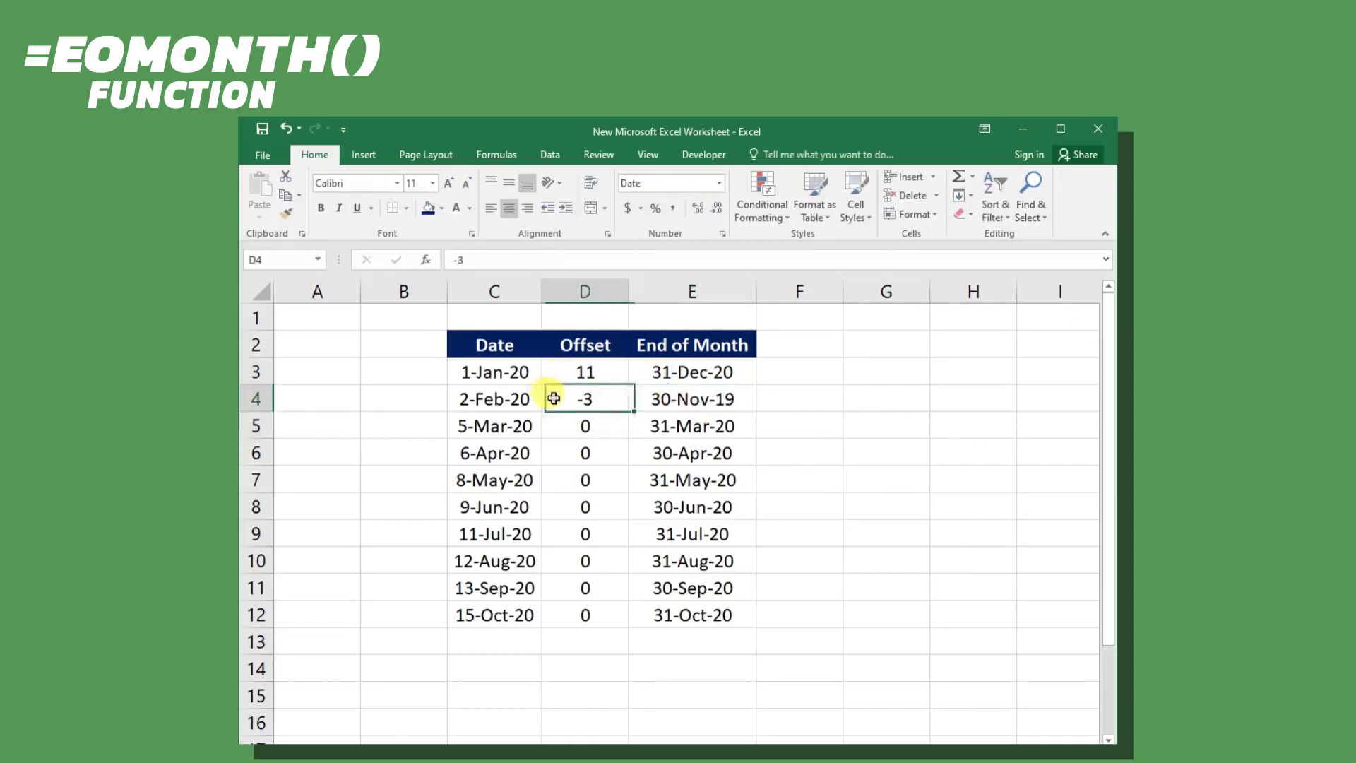
left_click(531, 400)
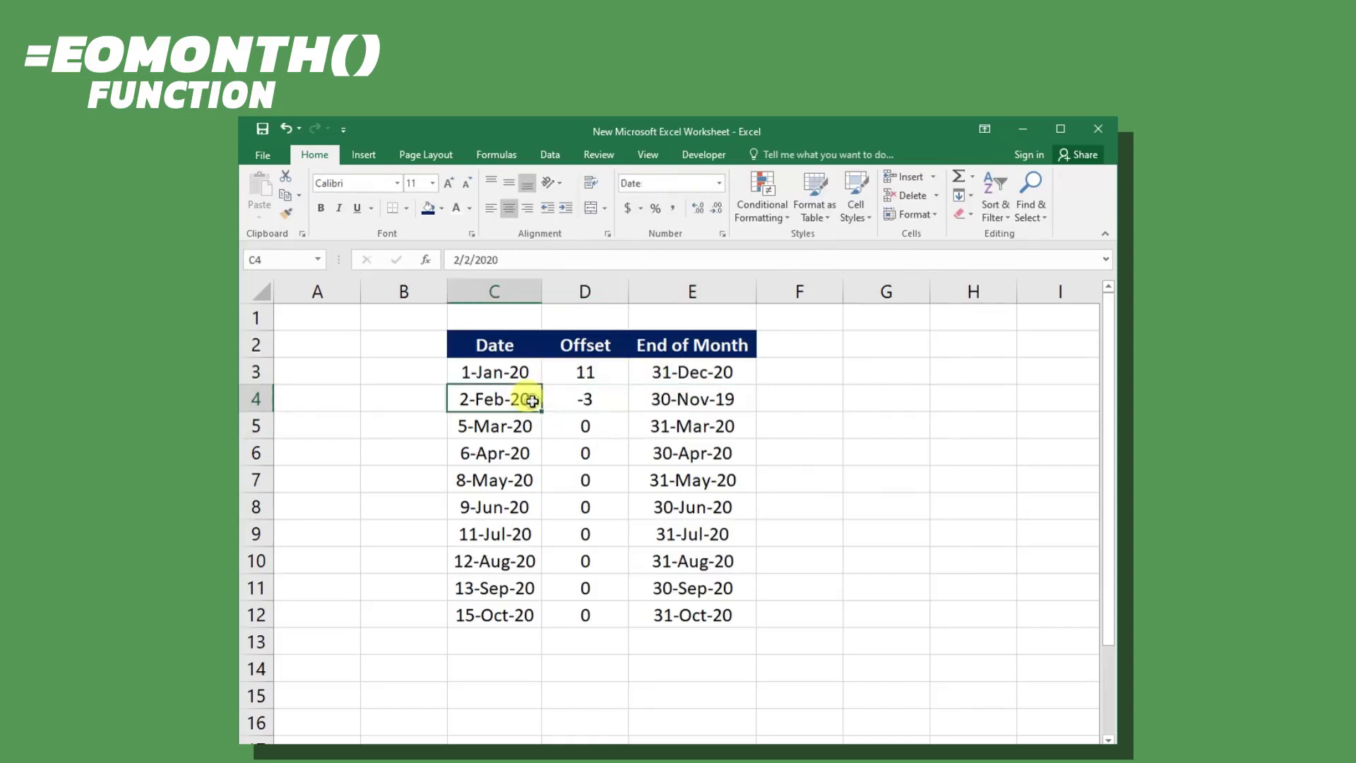
left_click(587, 399)
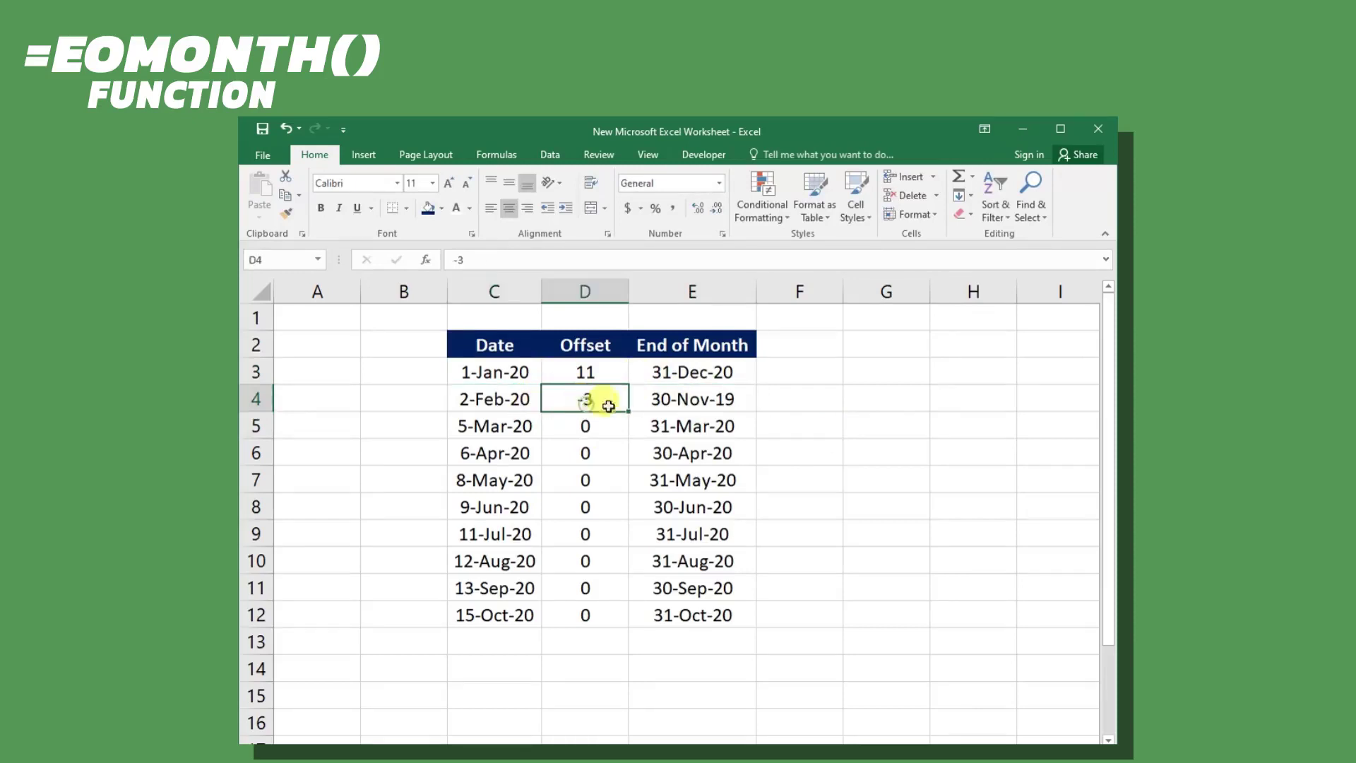
left_click(678, 399)
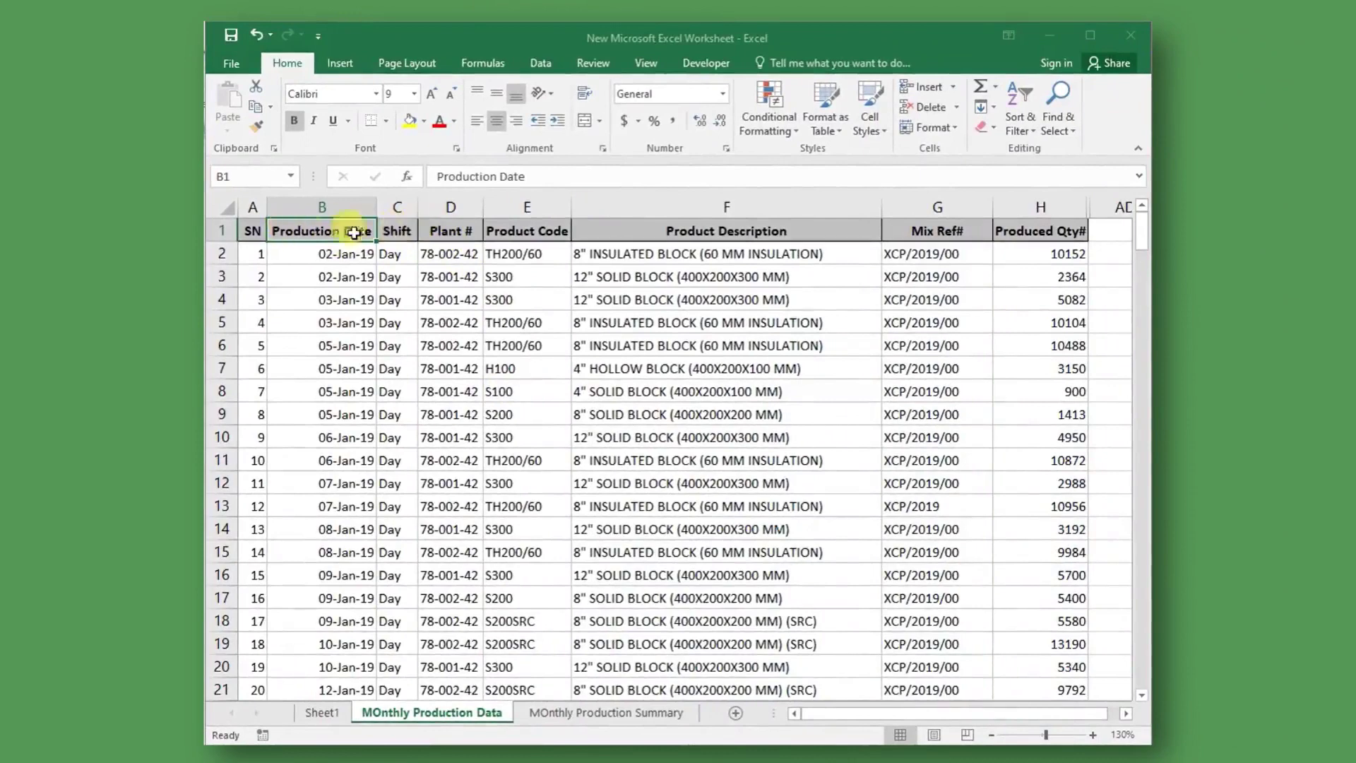
- Examine the monthly production data's headers, first rows, and the Production Date and Produced Qty# columns
left_click_drag(272, 231, 666, 233)
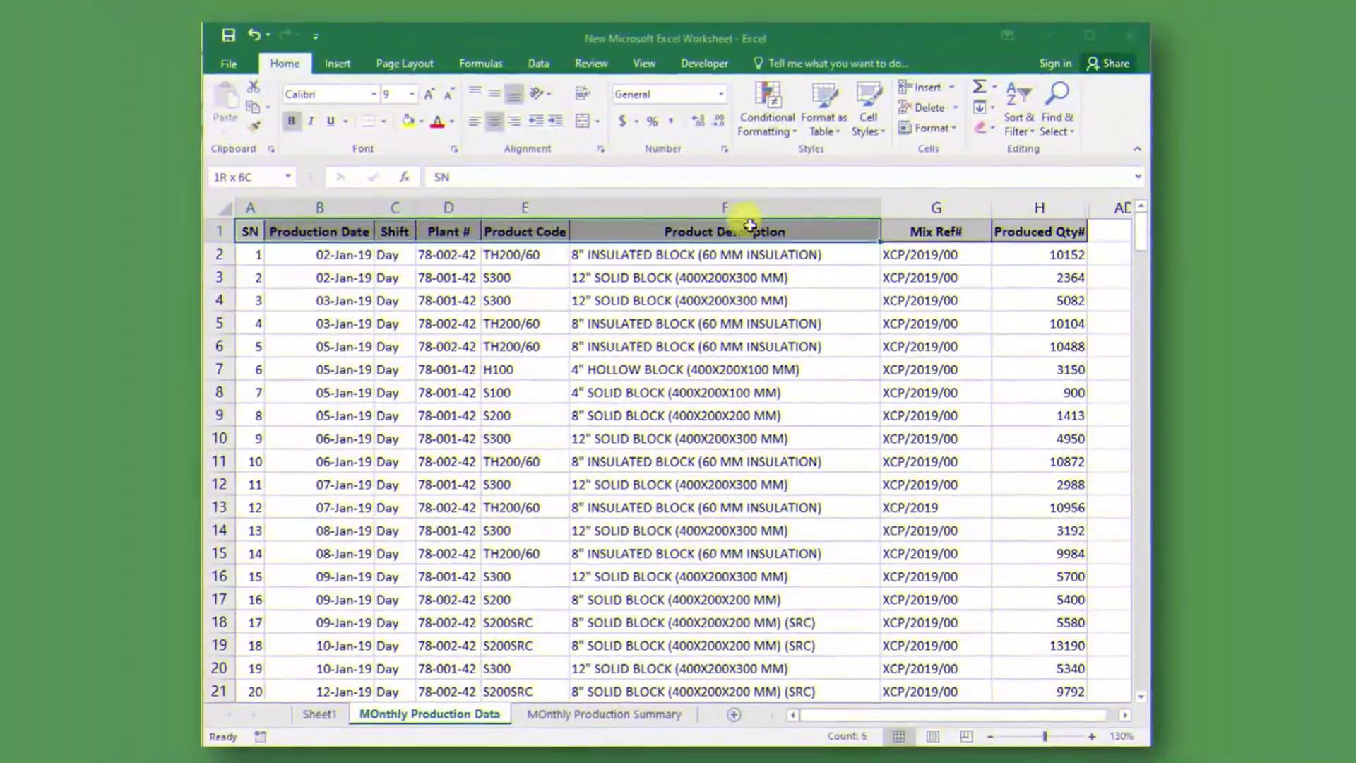
left_click_drag(750, 226, 981, 526)
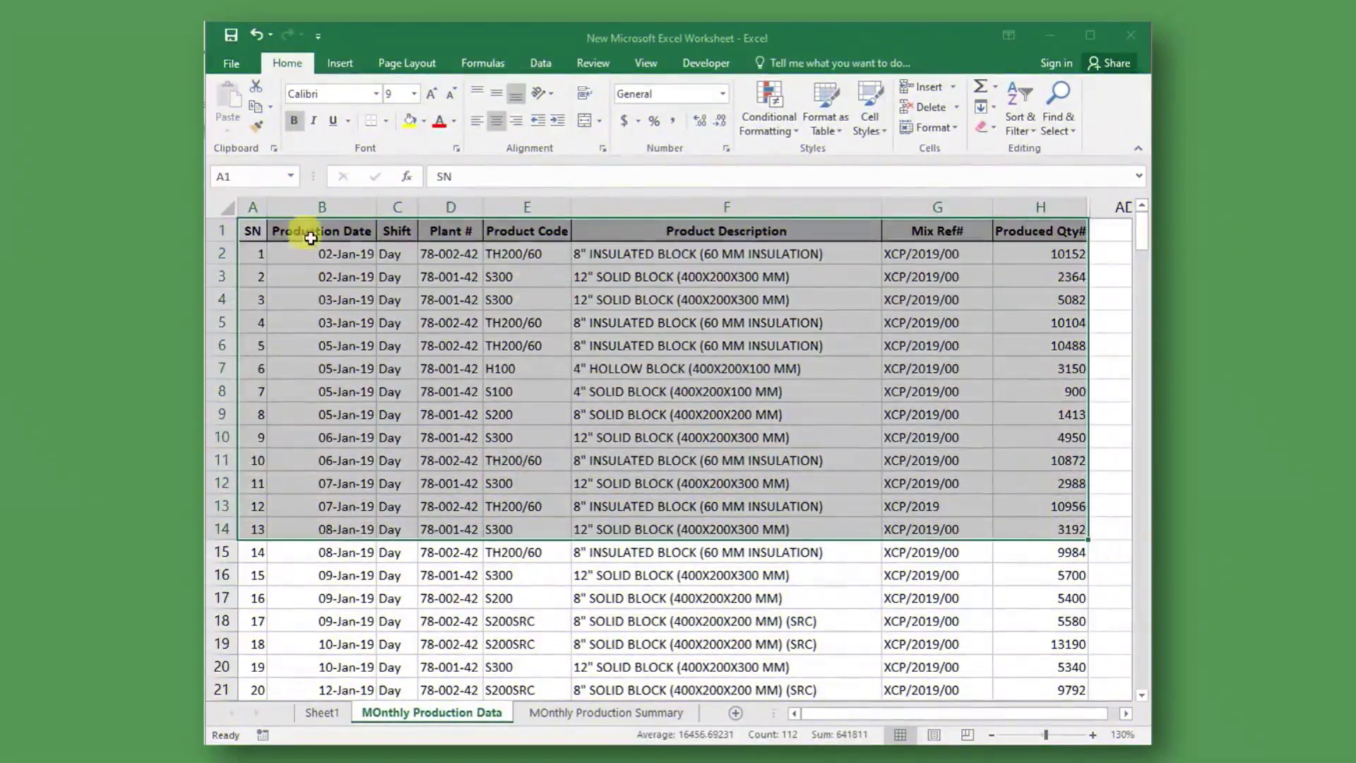
left_click(310, 238)
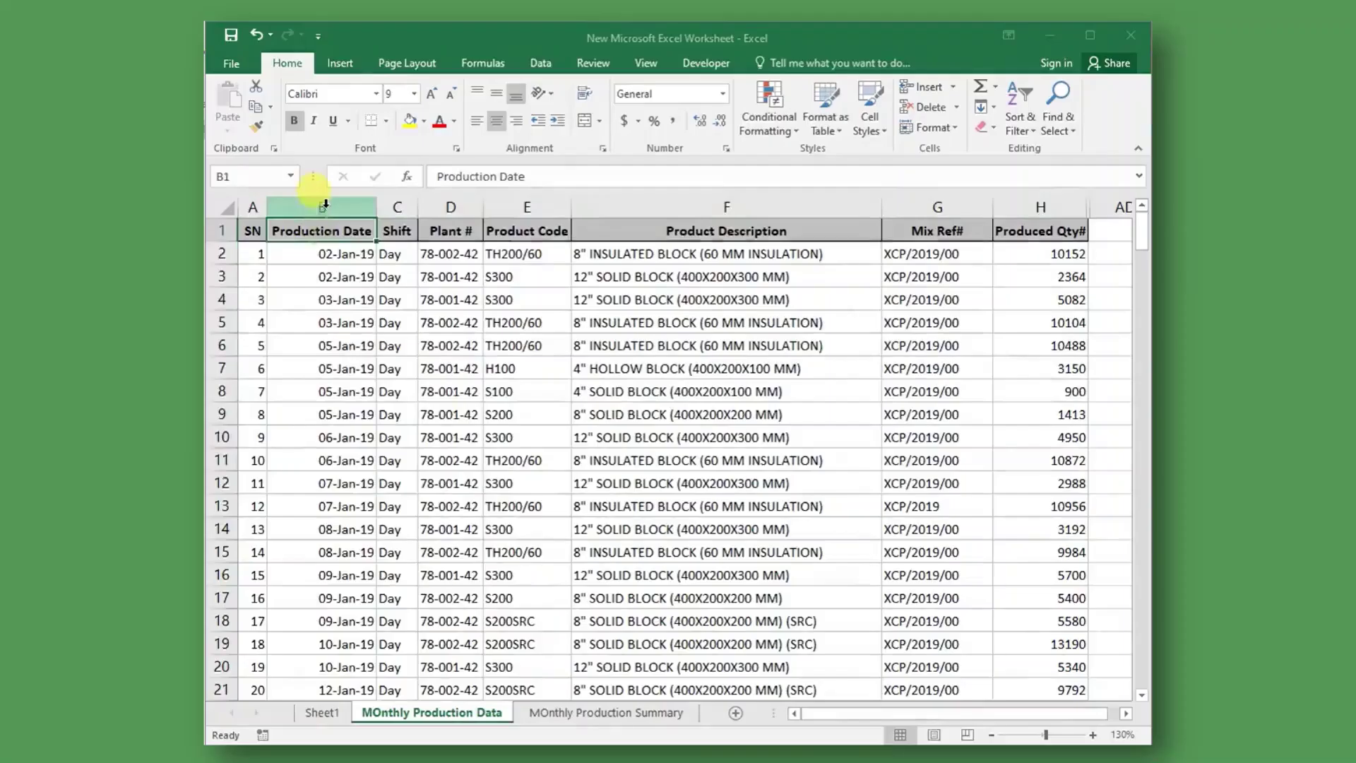
left_click(324, 206)
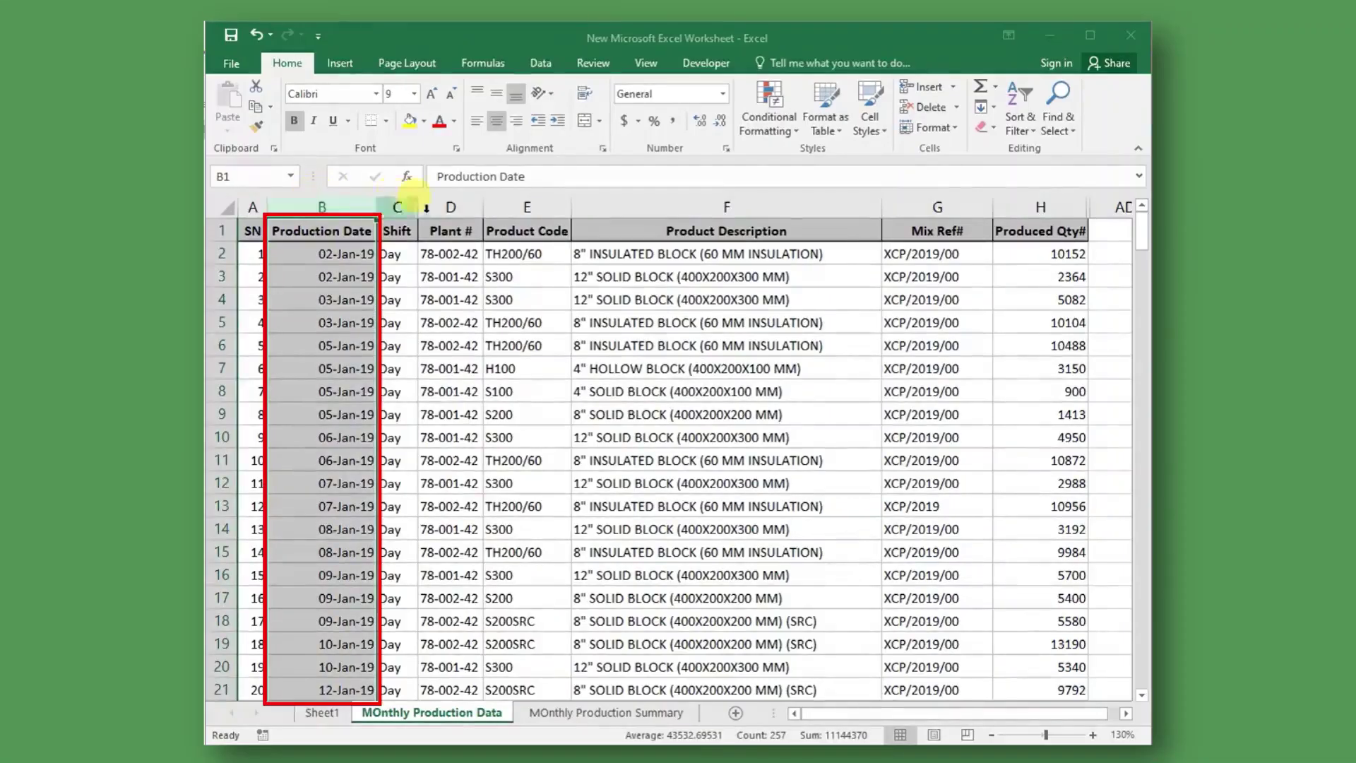
left_click(1042, 204)
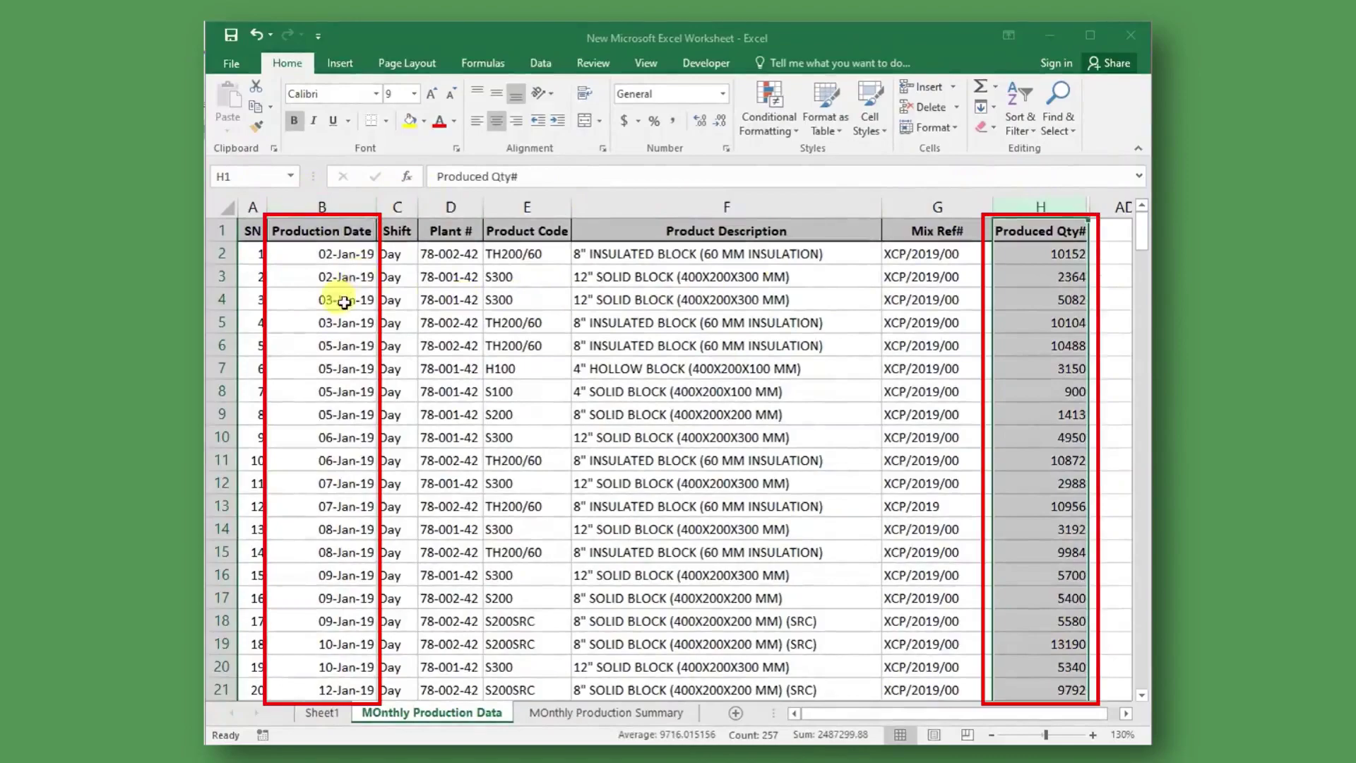
- Look through the production records from January into late February 2019, and return to the first row
scroll(344, 303, "down", 6)
scroll(344, 303, "down", 11)
scroll(344, 302, "down", 3)
left_click(328, 494)
scroll(329, 509, "down", 6)
left_click(331, 527)
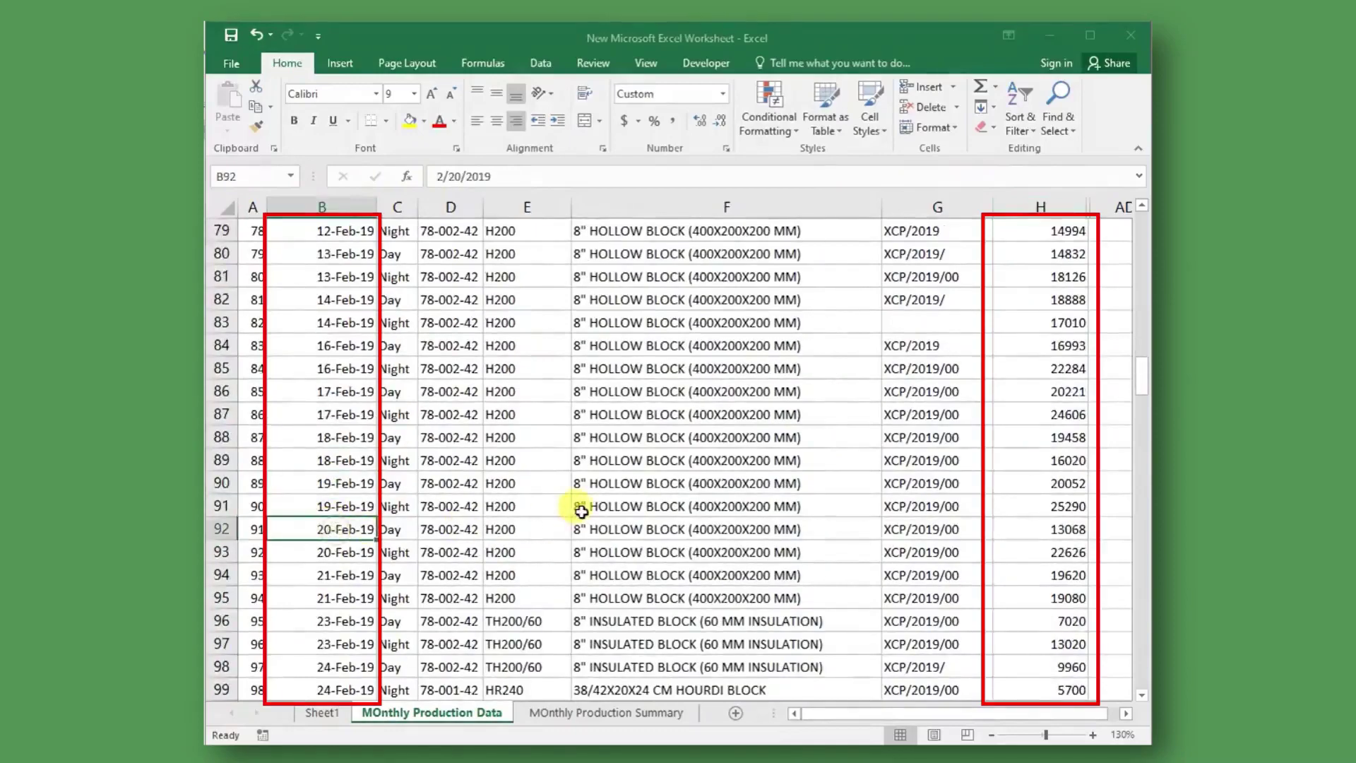
scroll(581, 511, "up", 20)
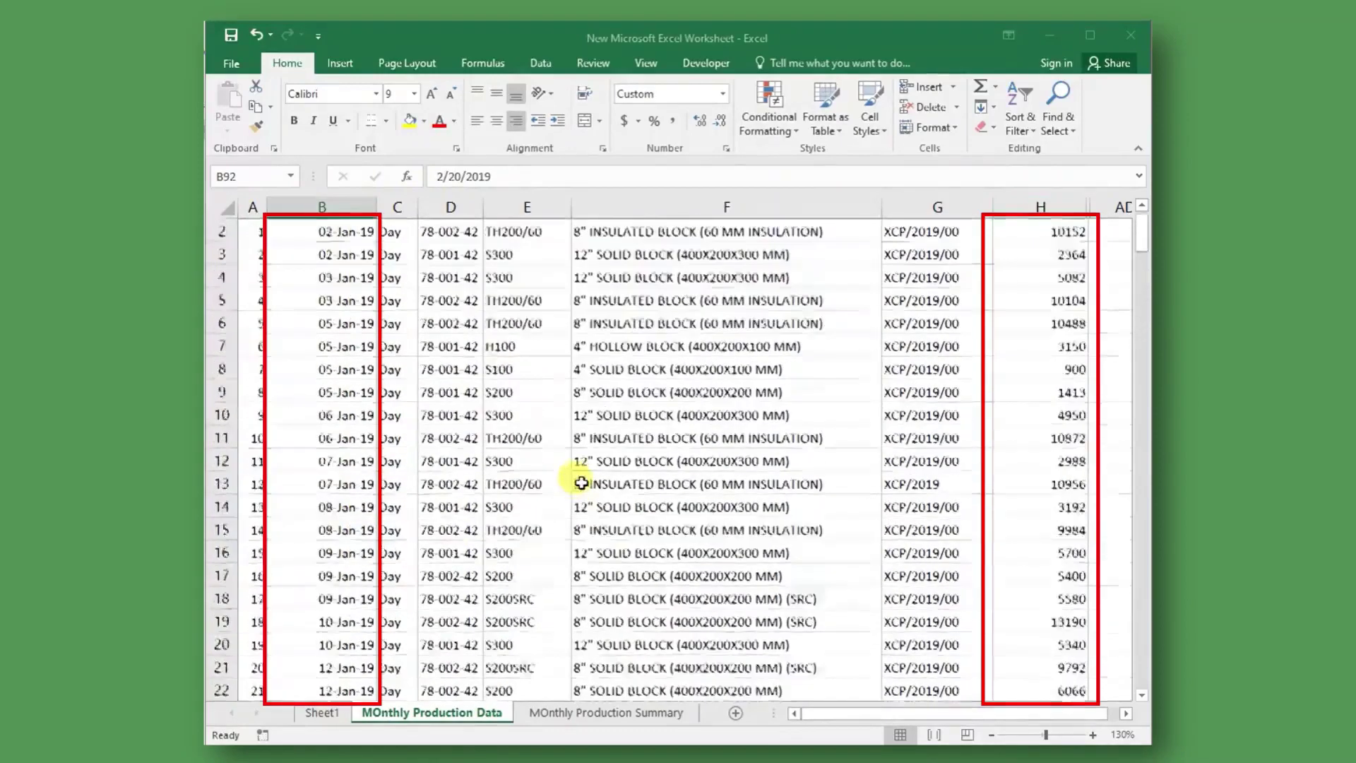
scroll(581, 482, "up", 1)
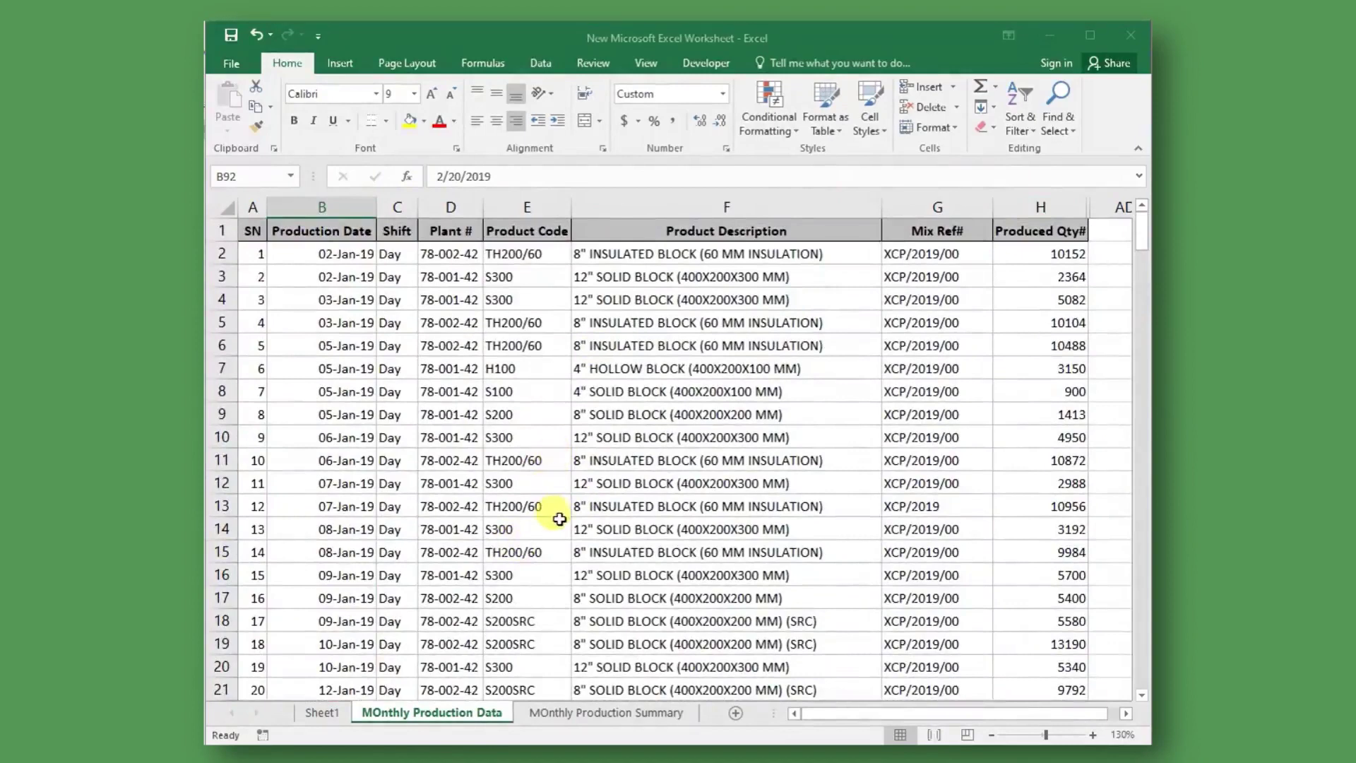
- On the MOnthly Production Summary sheet, enter 1/1/2019 as the first month in cell B3
left_click(536, 713)
left_click(366, 341)
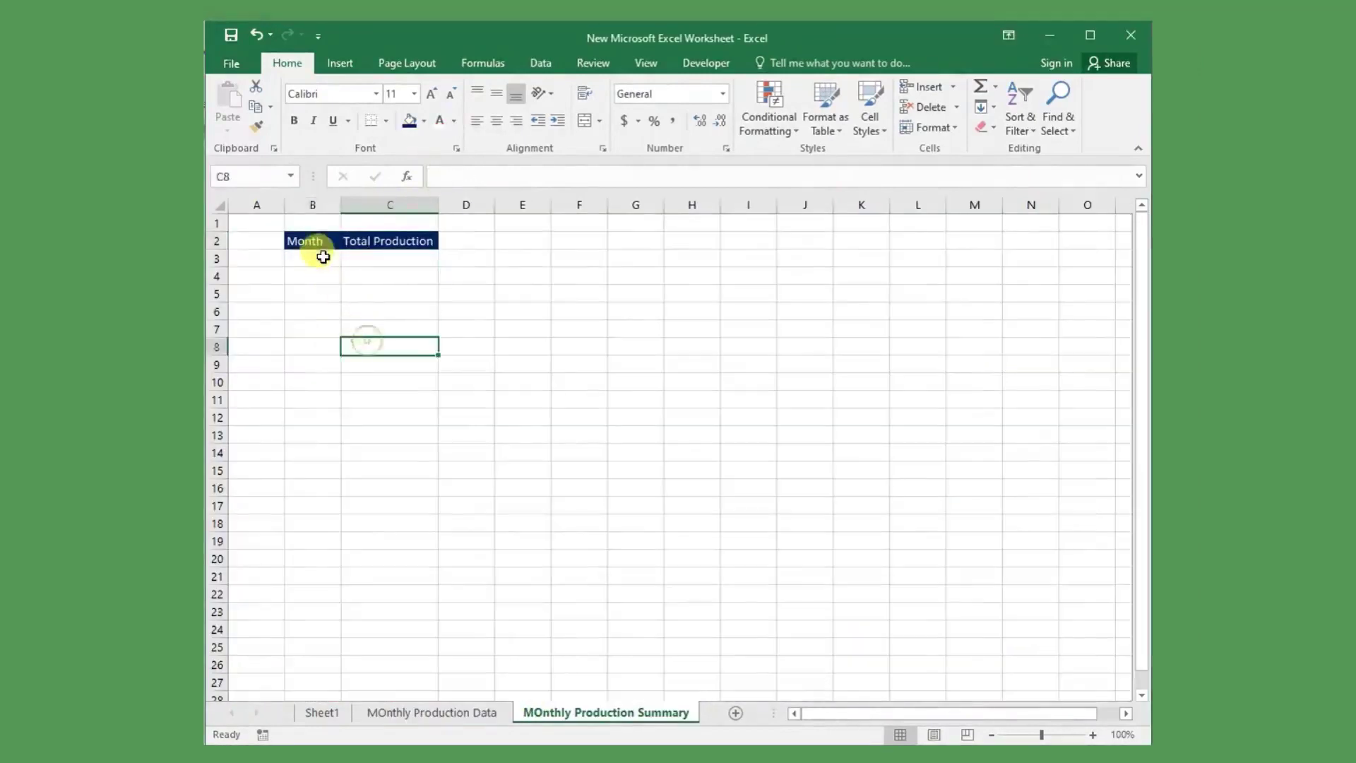
left_click(322, 257)
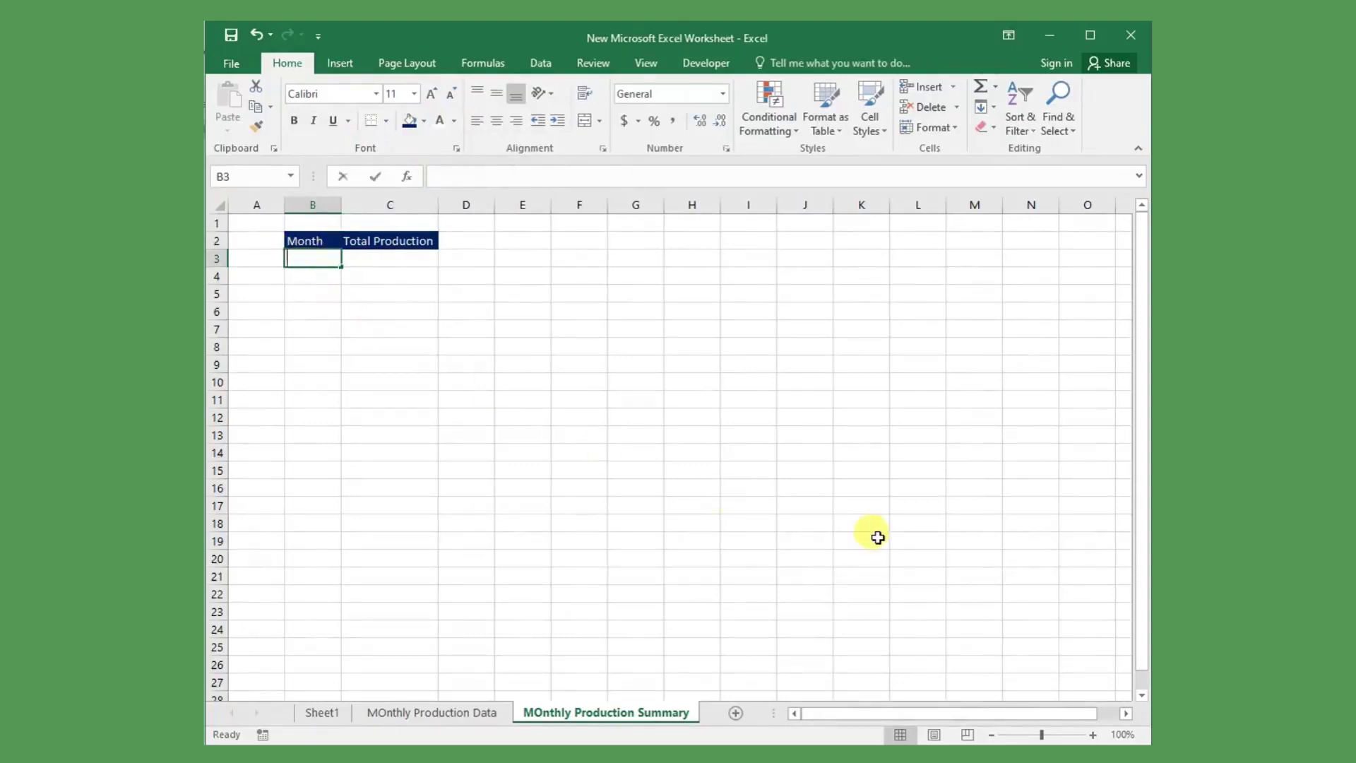
type("1/")
type("1/2019")
key("Return")
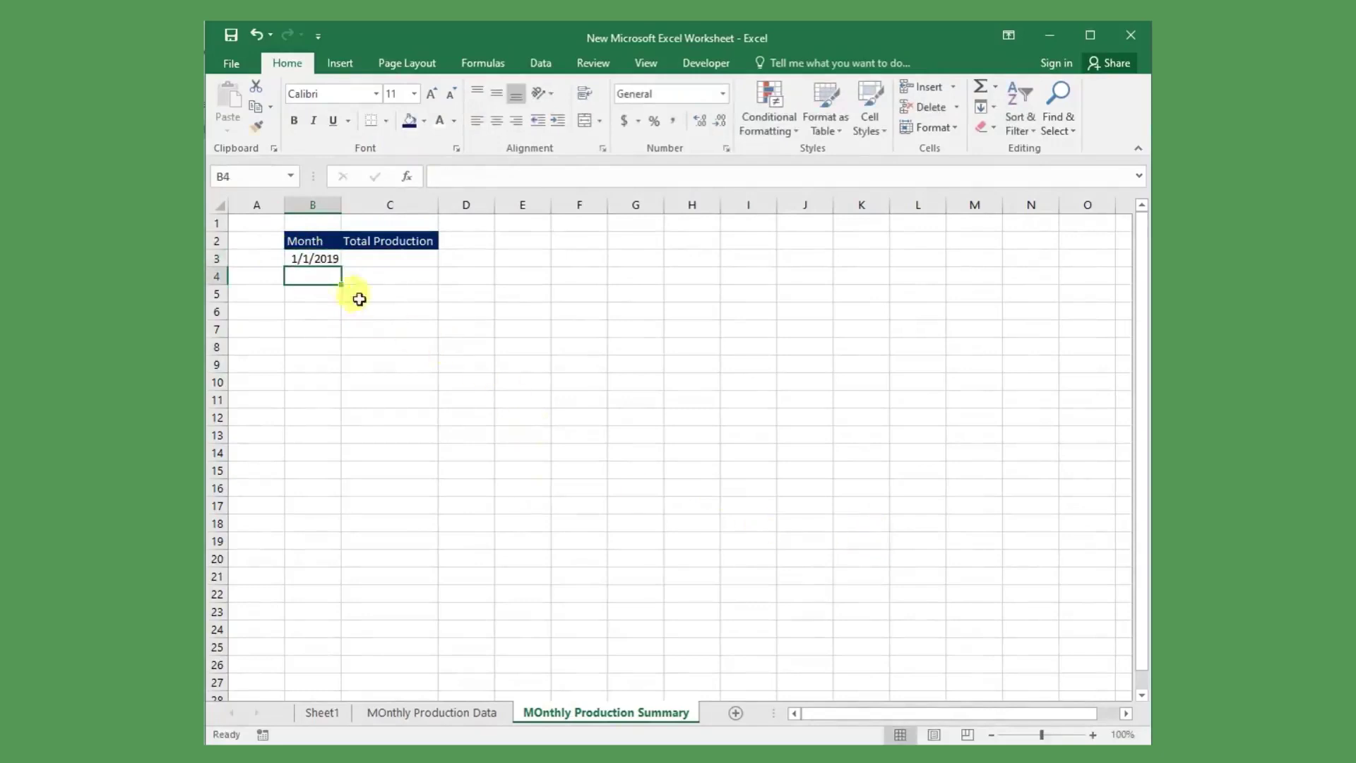
- Apply the custom number format mmm to cells B3:B13 so the dates display as short month names
left_click_drag(320, 256, 311, 431)
right_click(311, 431)
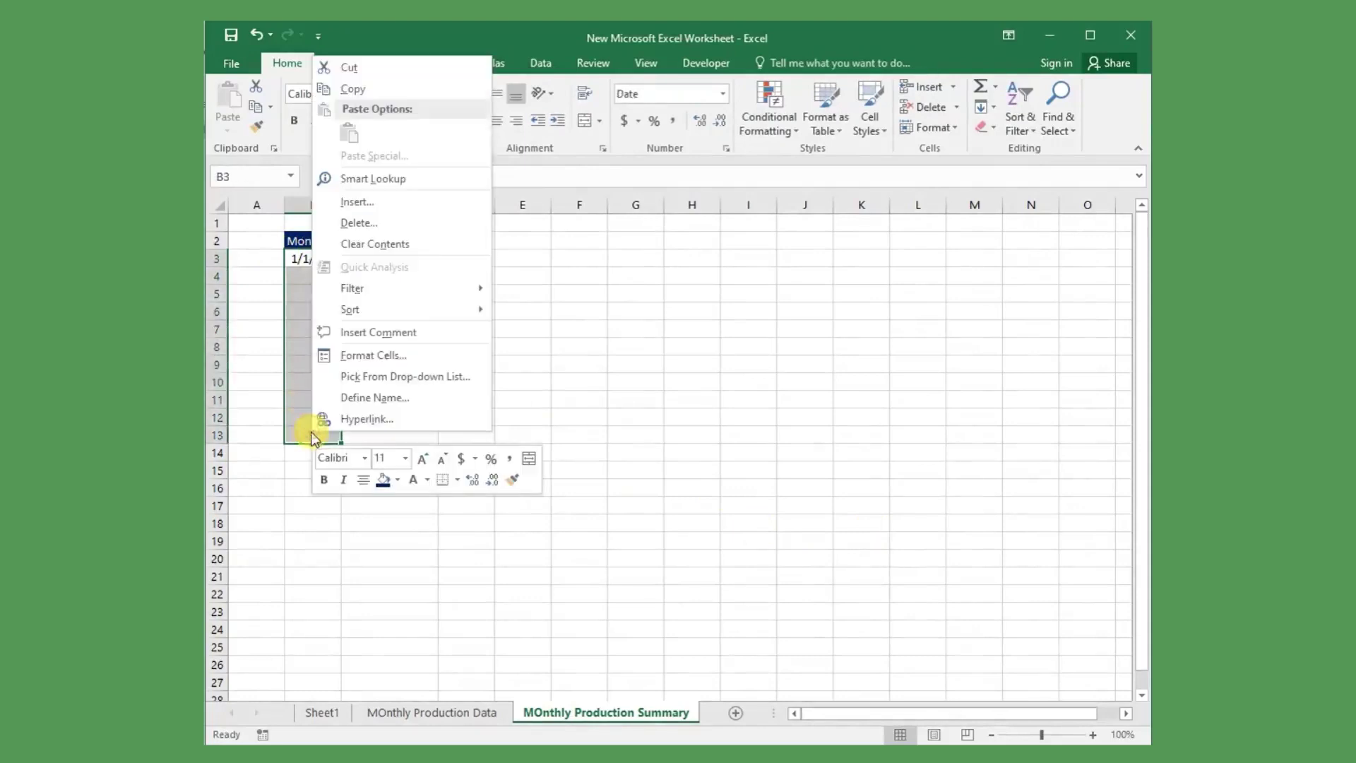
left_click(376, 355)
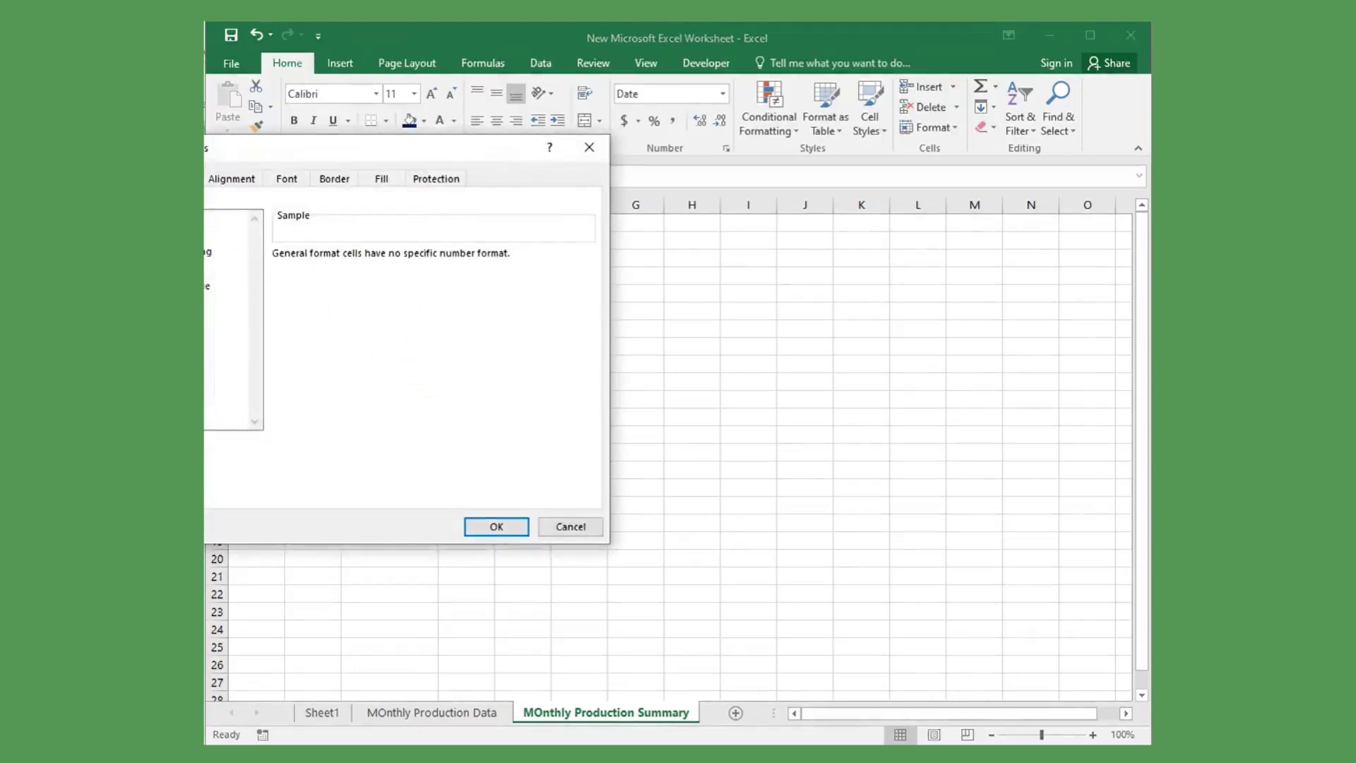
left_click_drag(276, 147, 382, 181)
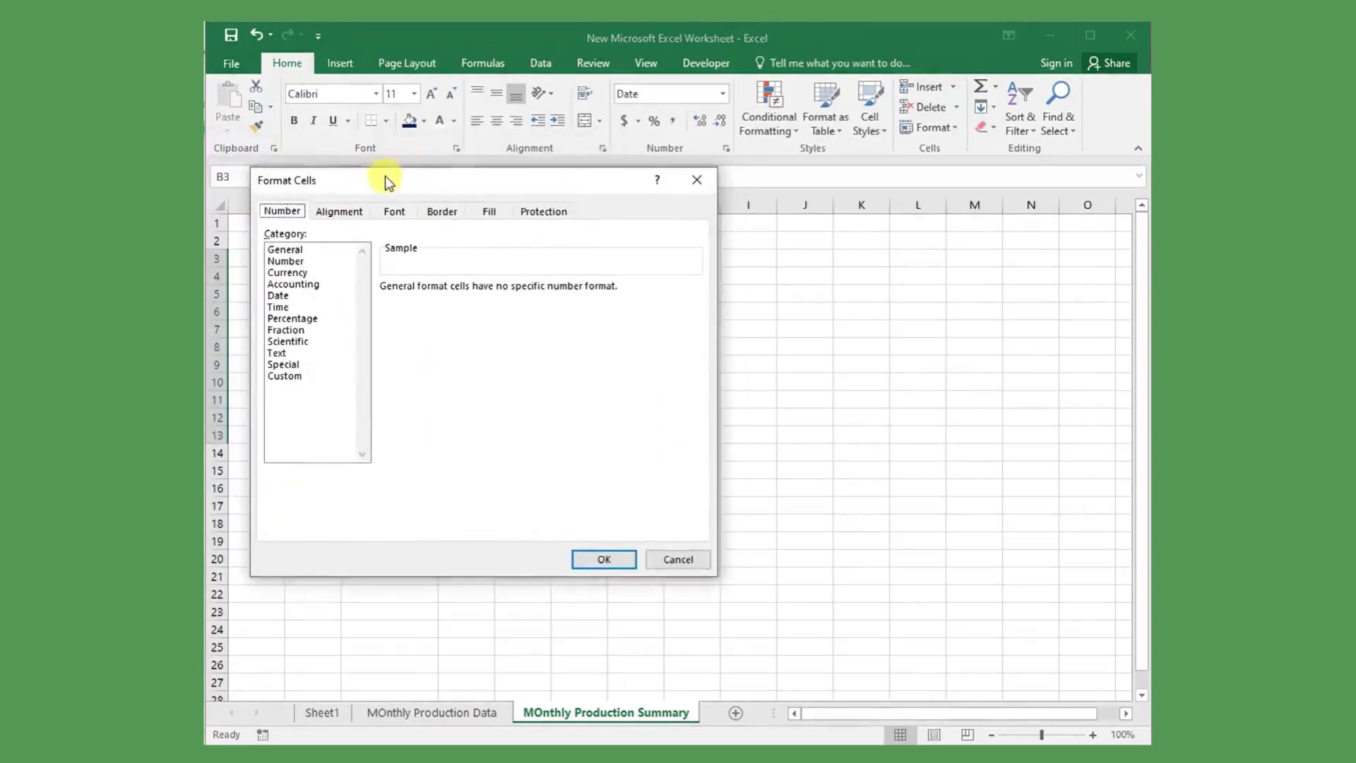
left_click(282, 295)
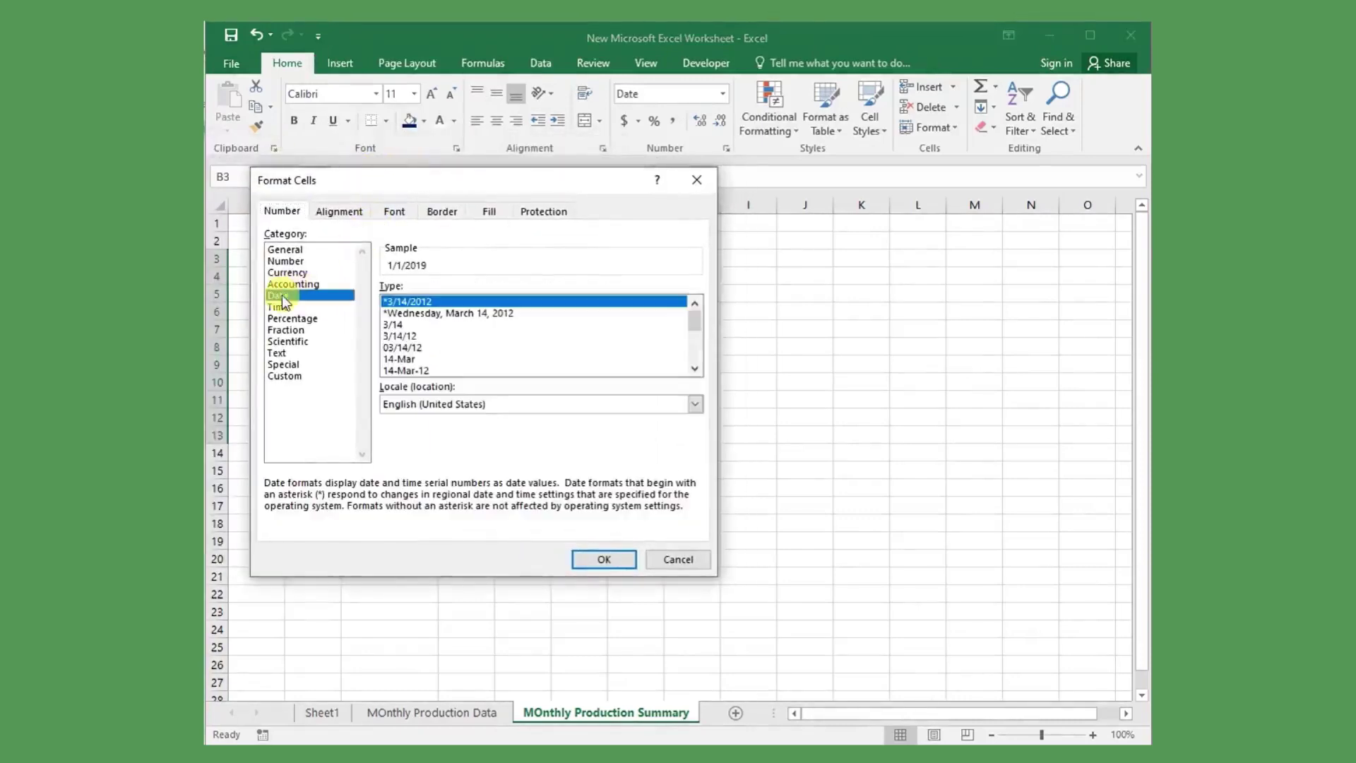
left_click(296, 376)
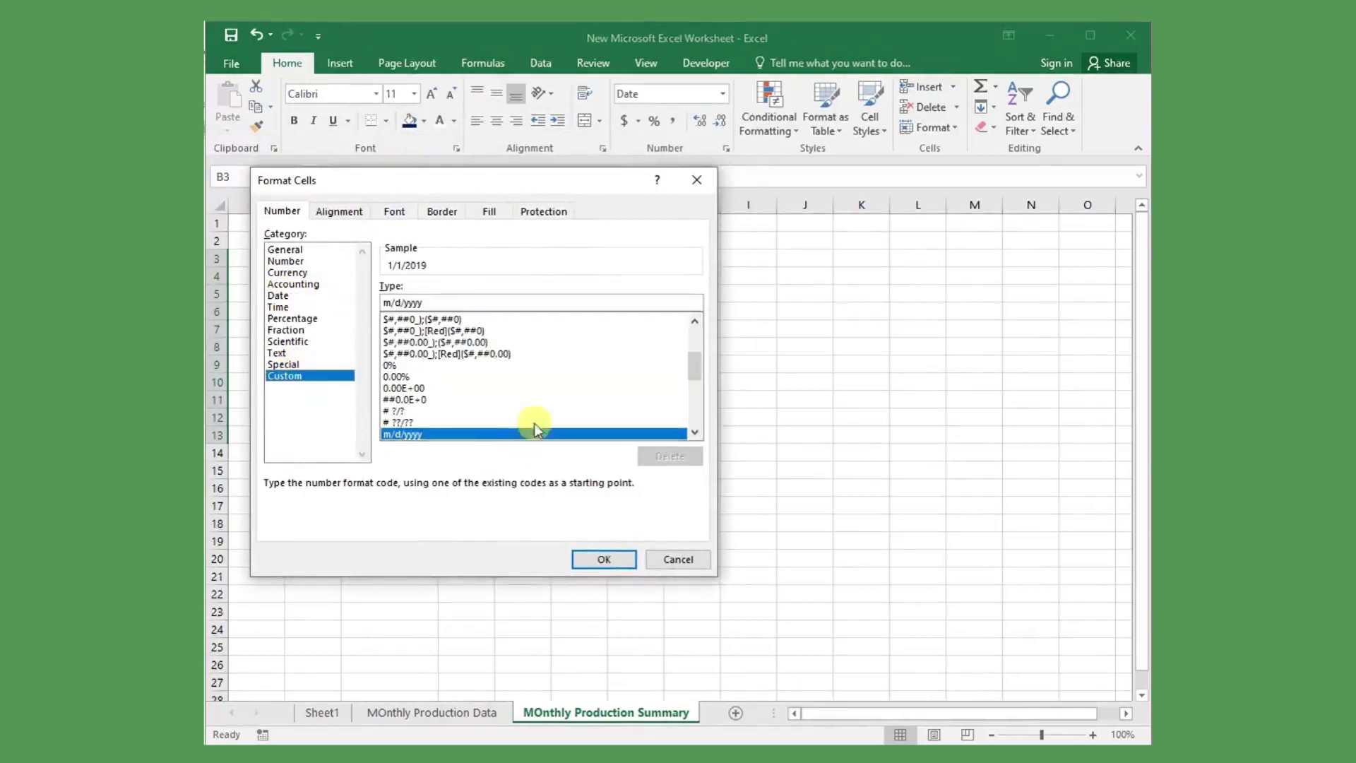
triple_click(424, 302)
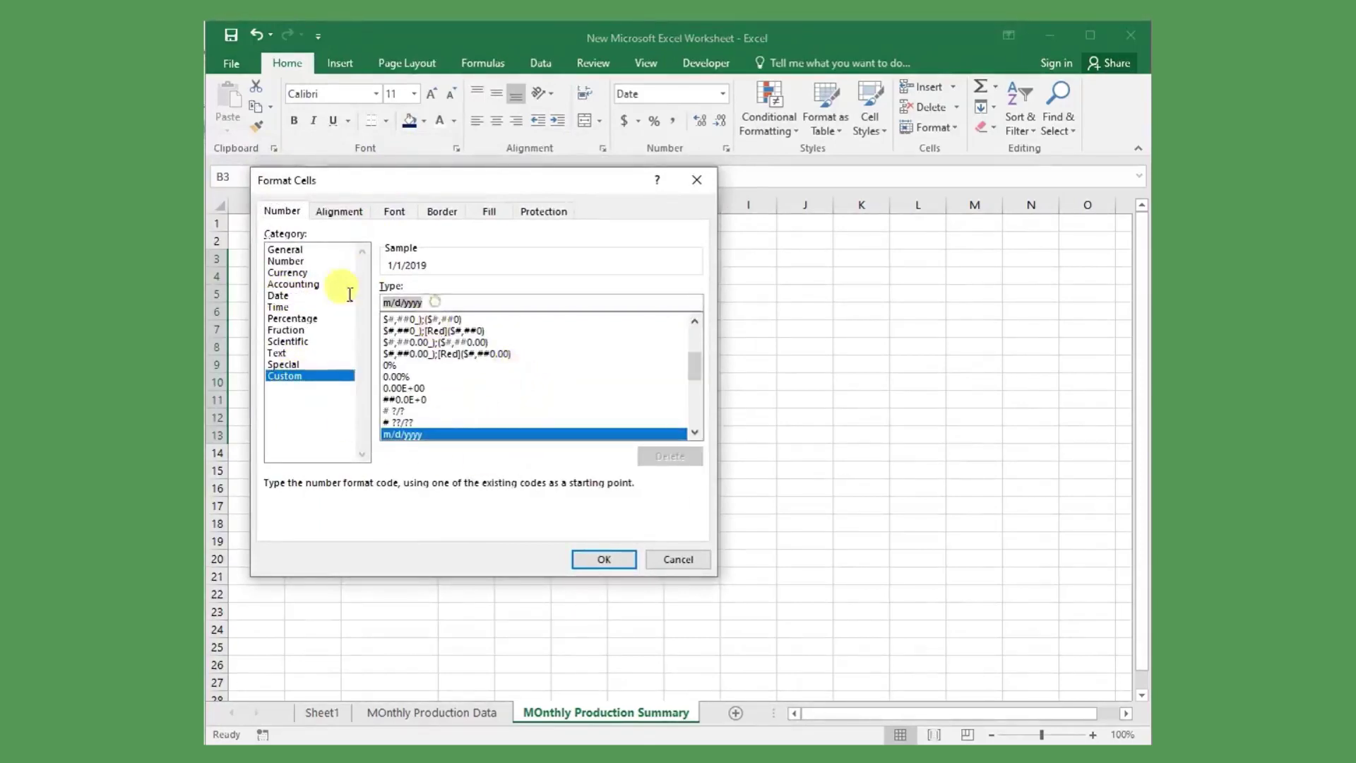
scroll(701, 367, "down", 6)
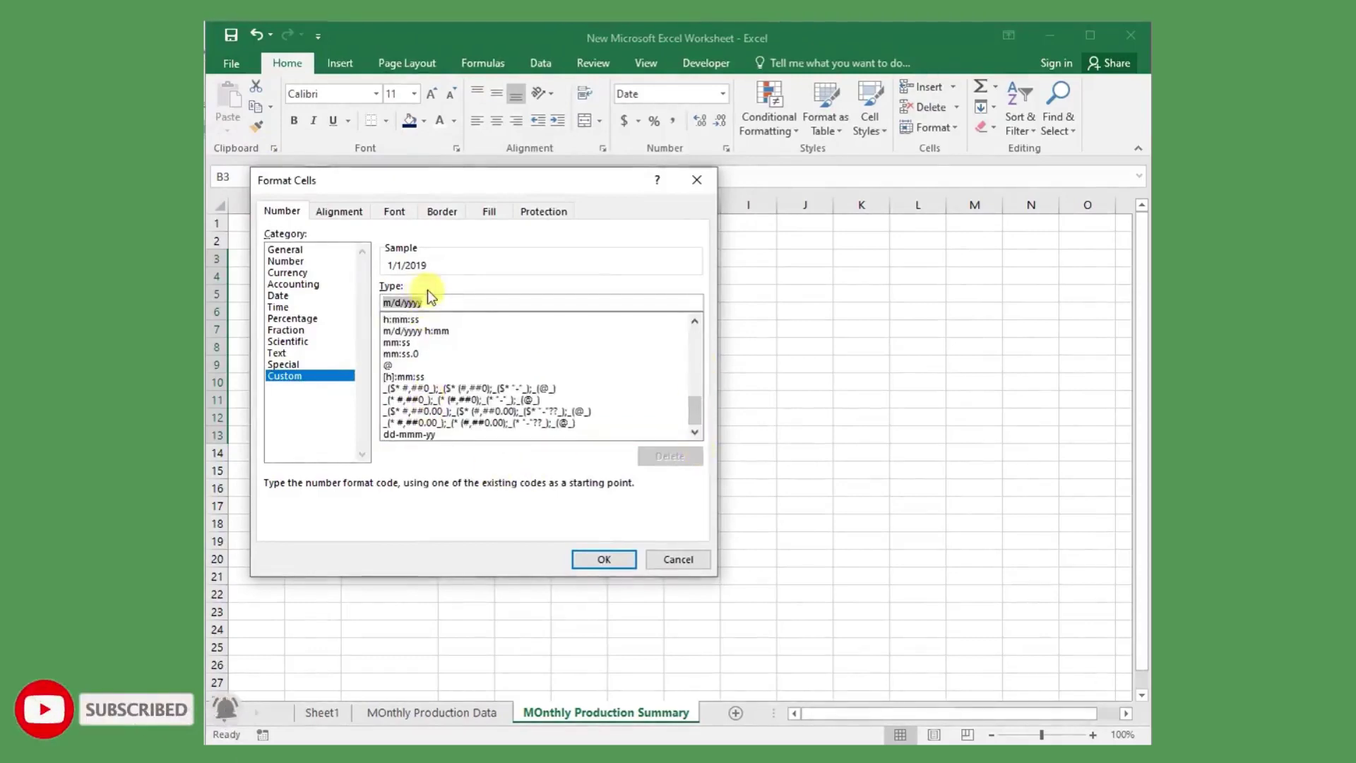
type("mmm")
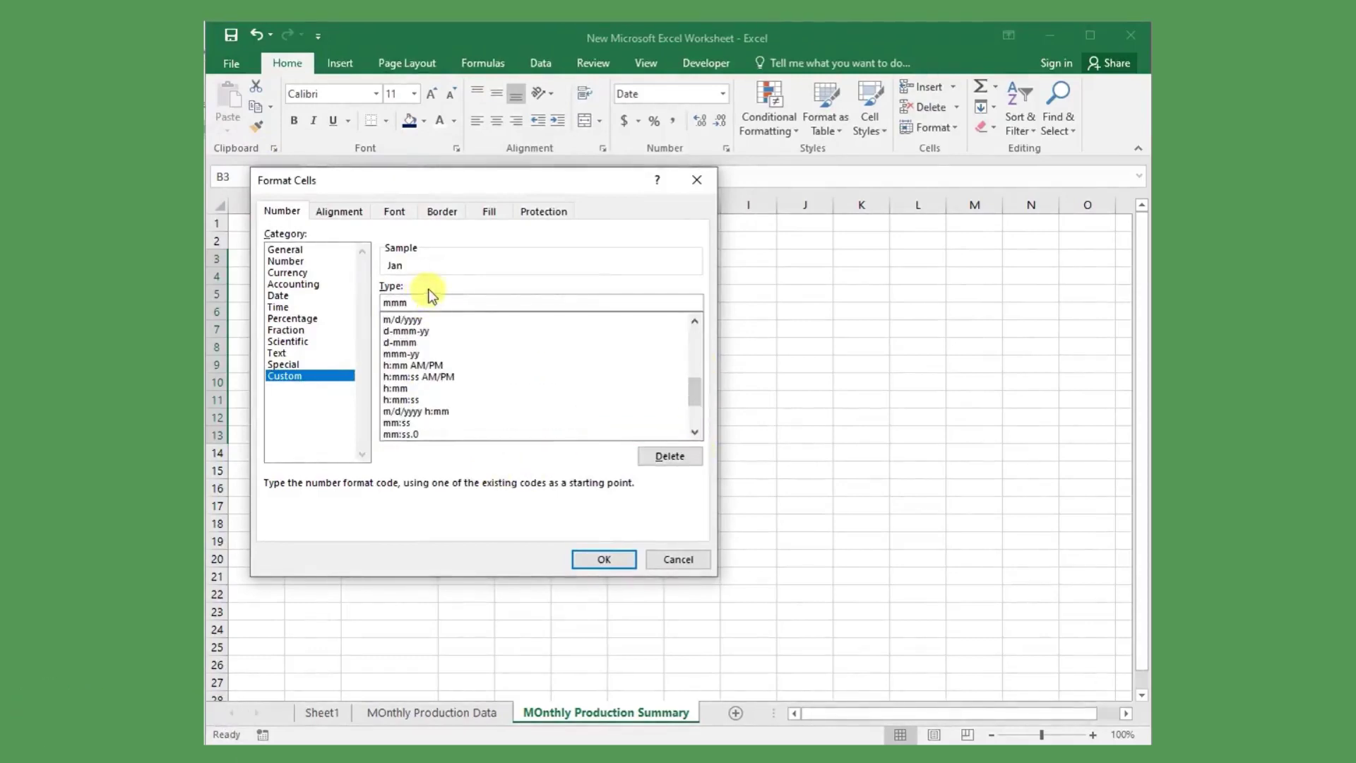
left_click(604, 559)
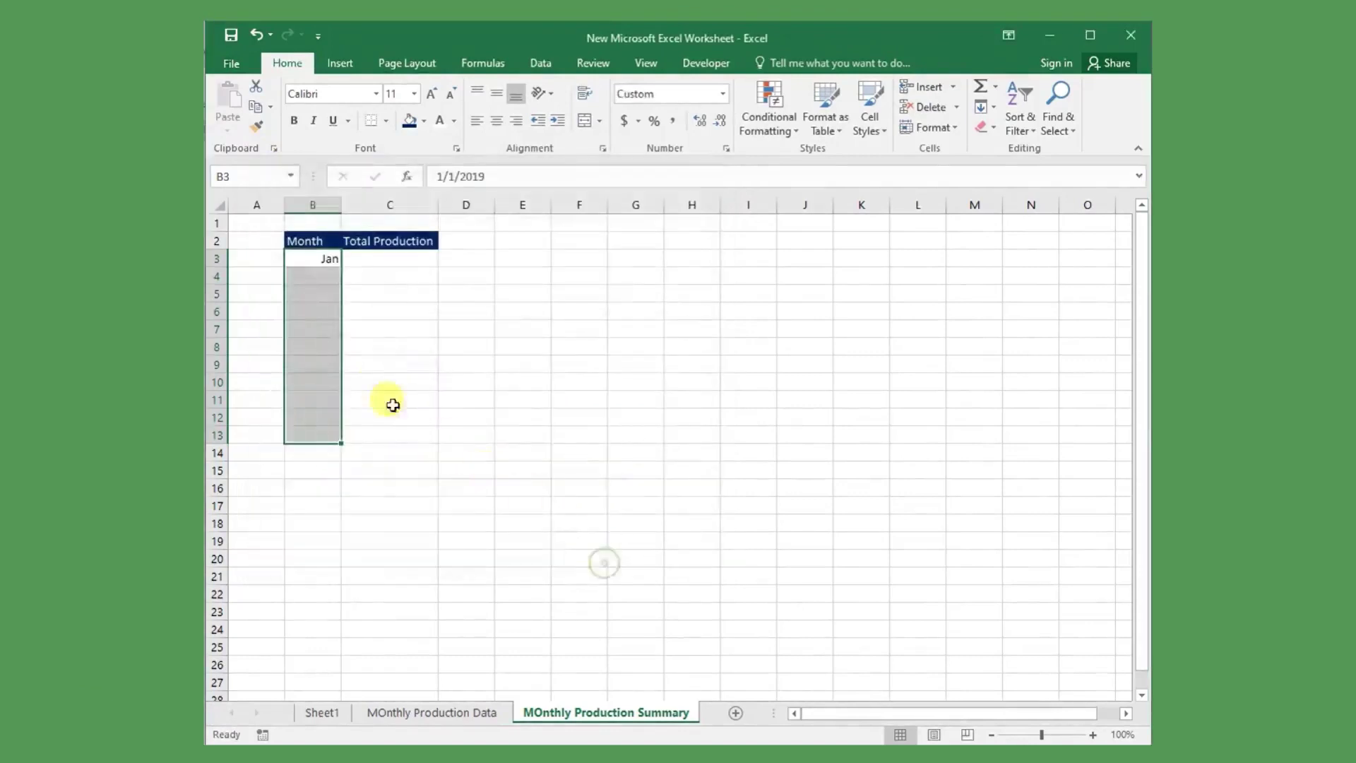
- Enter 2/1/19 in cell B4 and fill the month series from B3:B4 down to December in B14
left_click(308, 263)
mouse_move(340, 267)
left_mouse_down()
mouse_move(331, 286)
mouse_move(325, 263)
left_mouse_up()
left_click(325, 279)
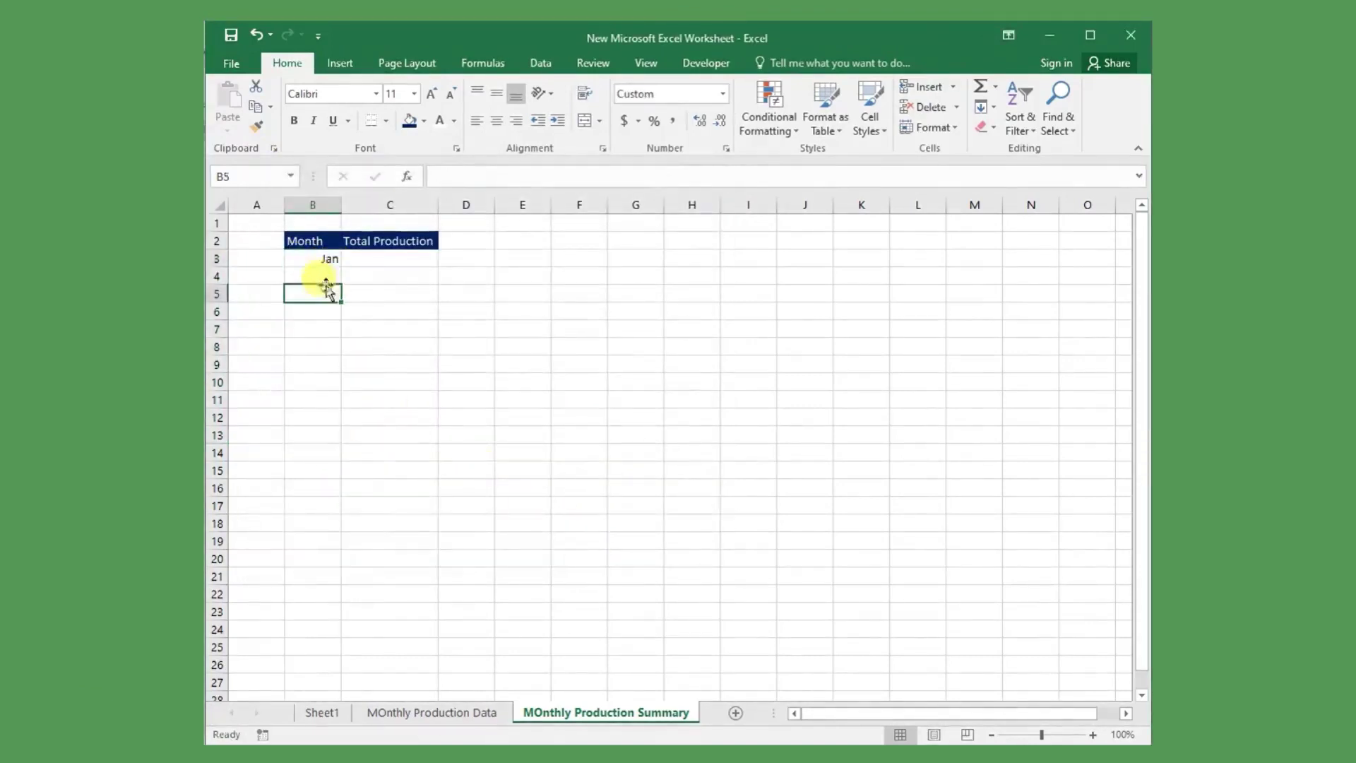
type("2/1/19")
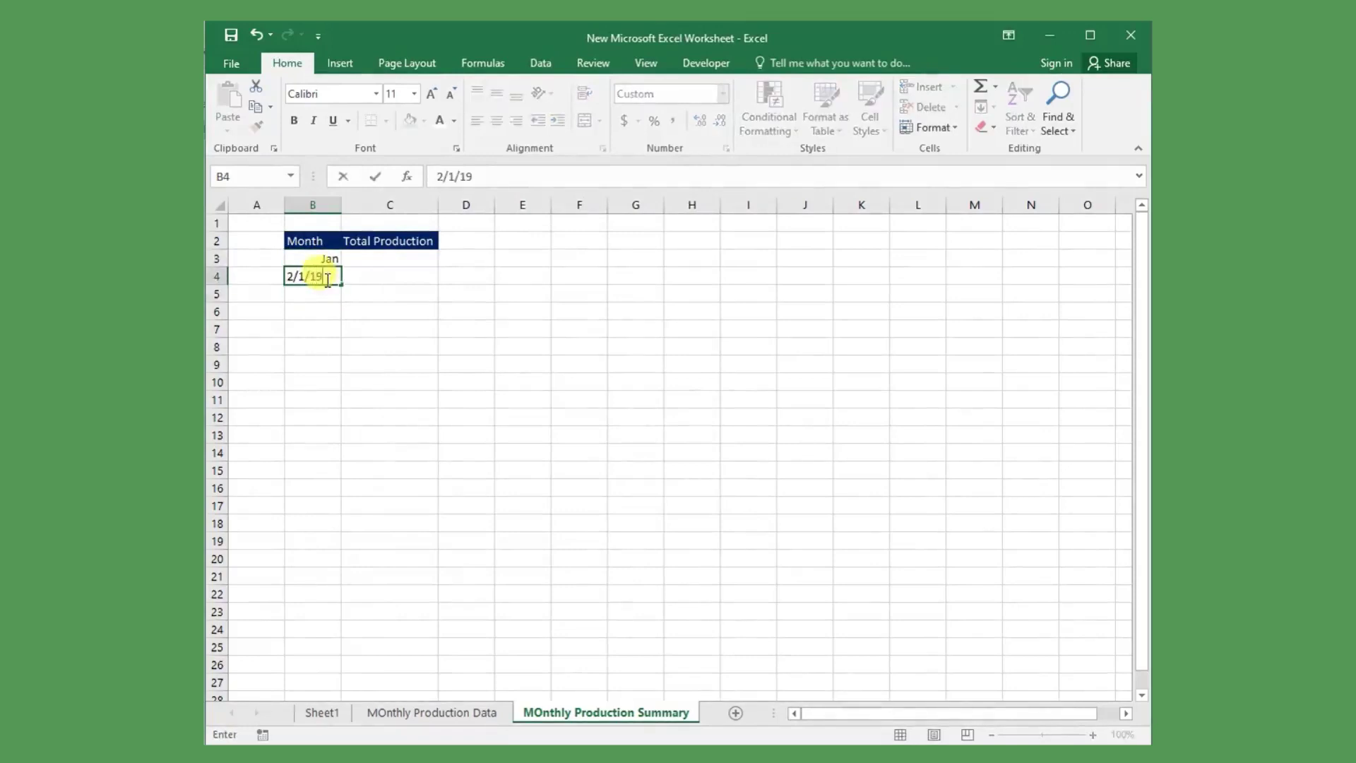
key("Return")
left_click_drag(322, 261, 332, 460)
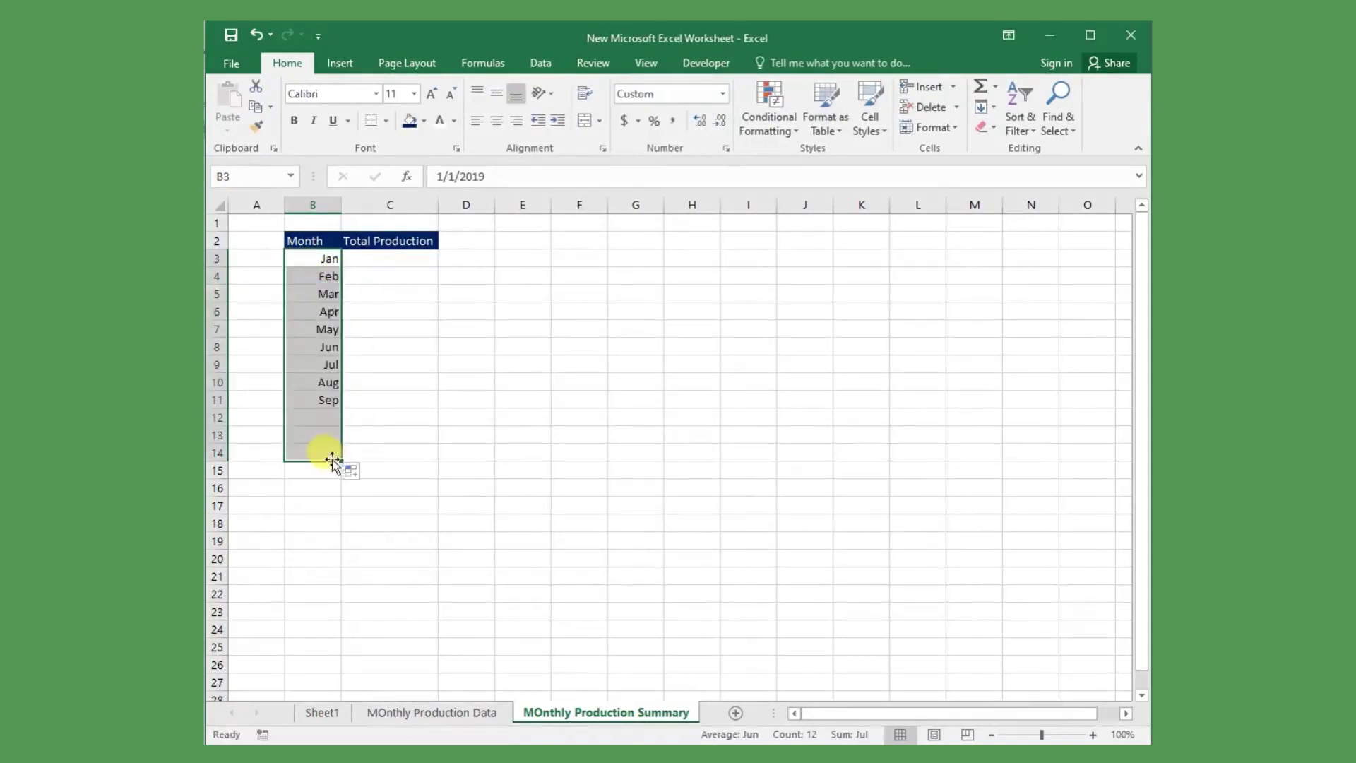
left_click(331, 455)
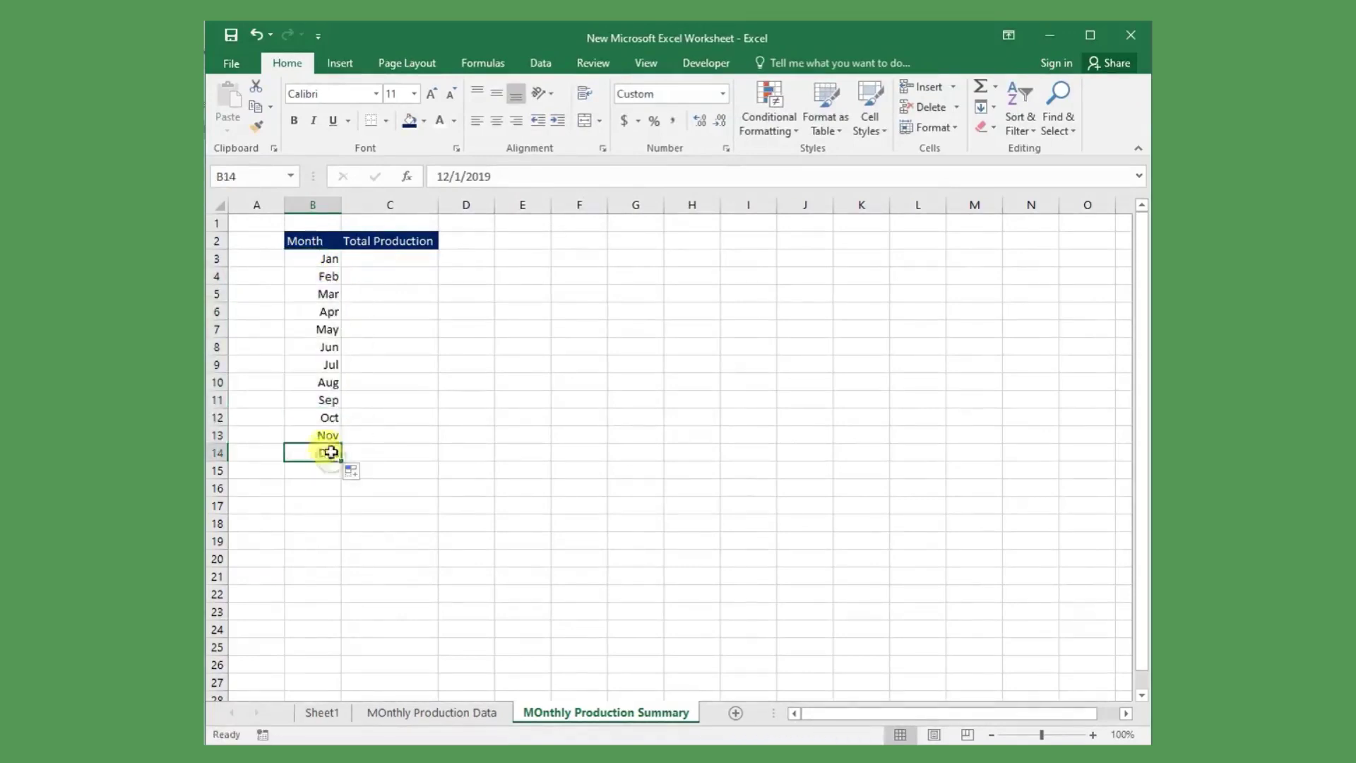
- Examine the Production Date and Produced Qty# columns on the MOnthly Production Data sheet
left_click(402, 259)
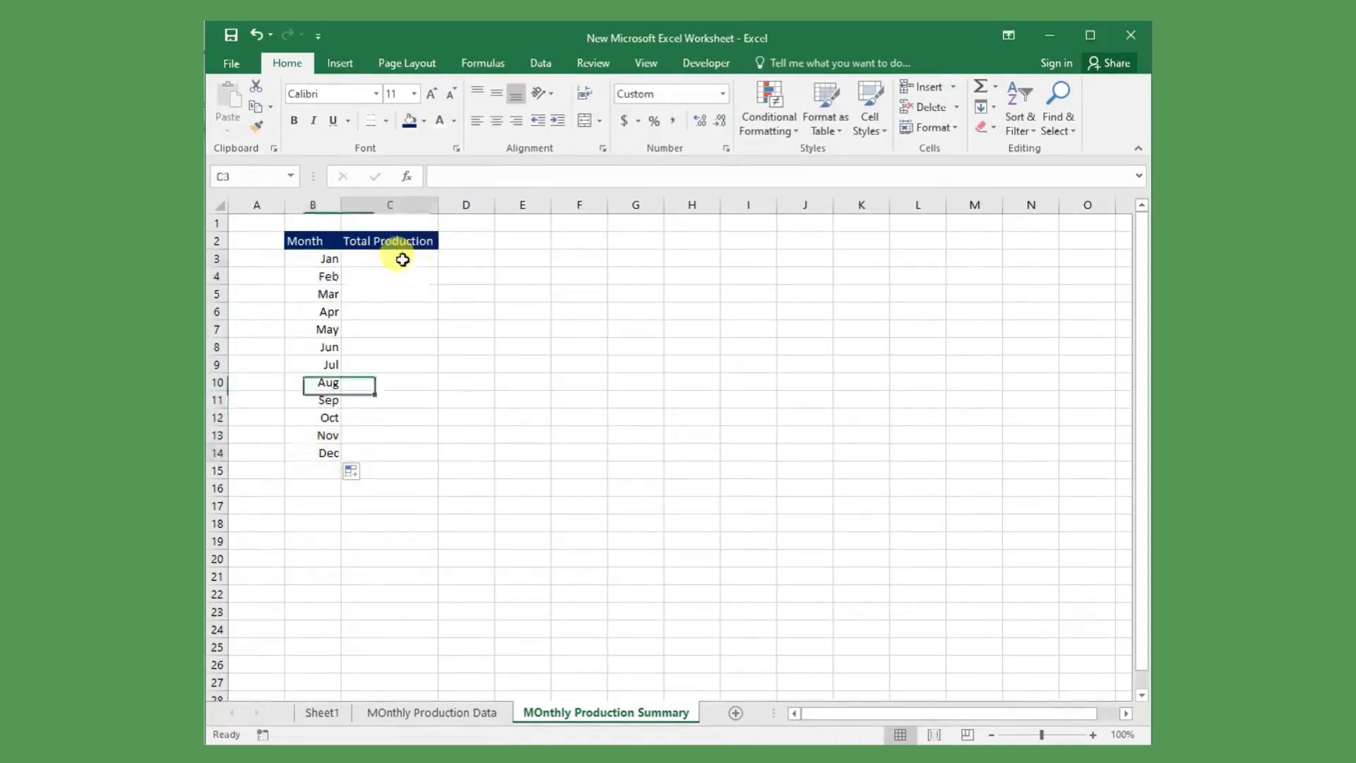
left_click(433, 713)
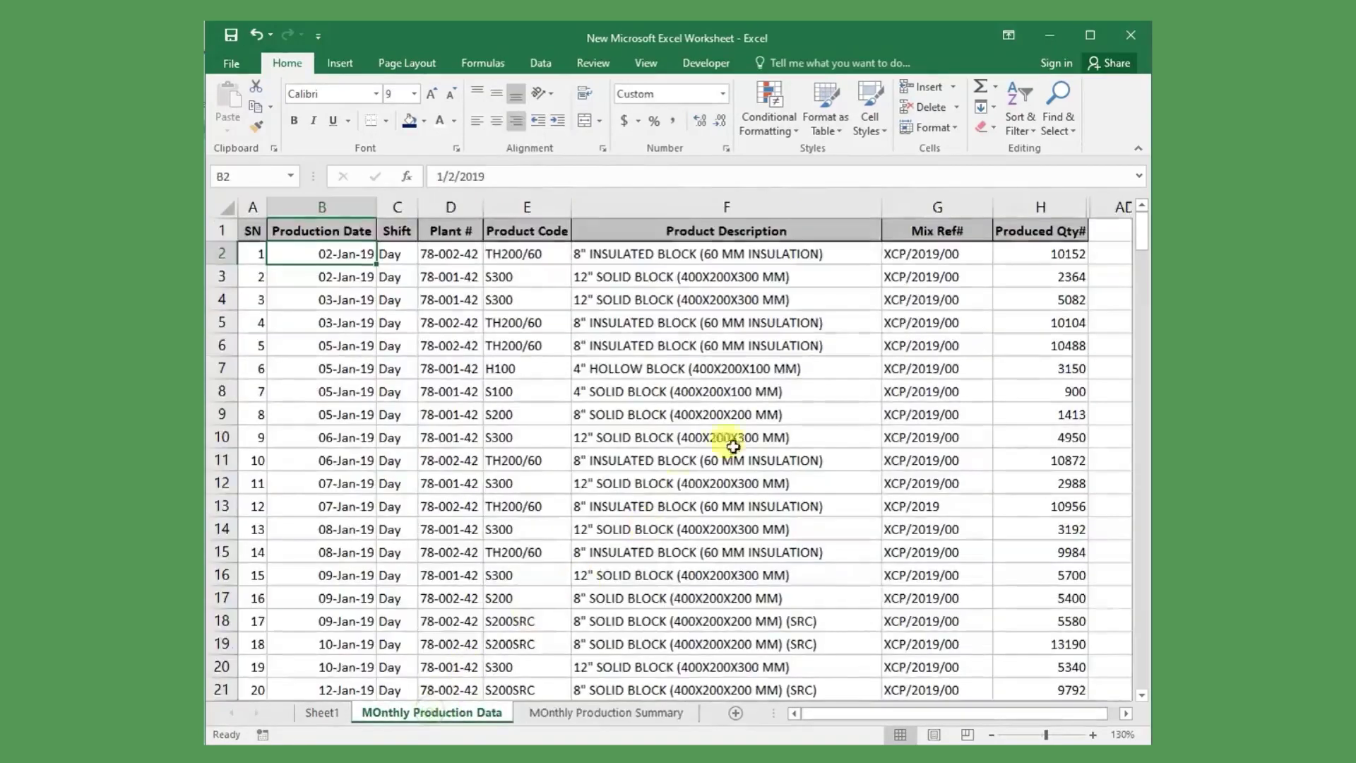
left_click(1035, 257)
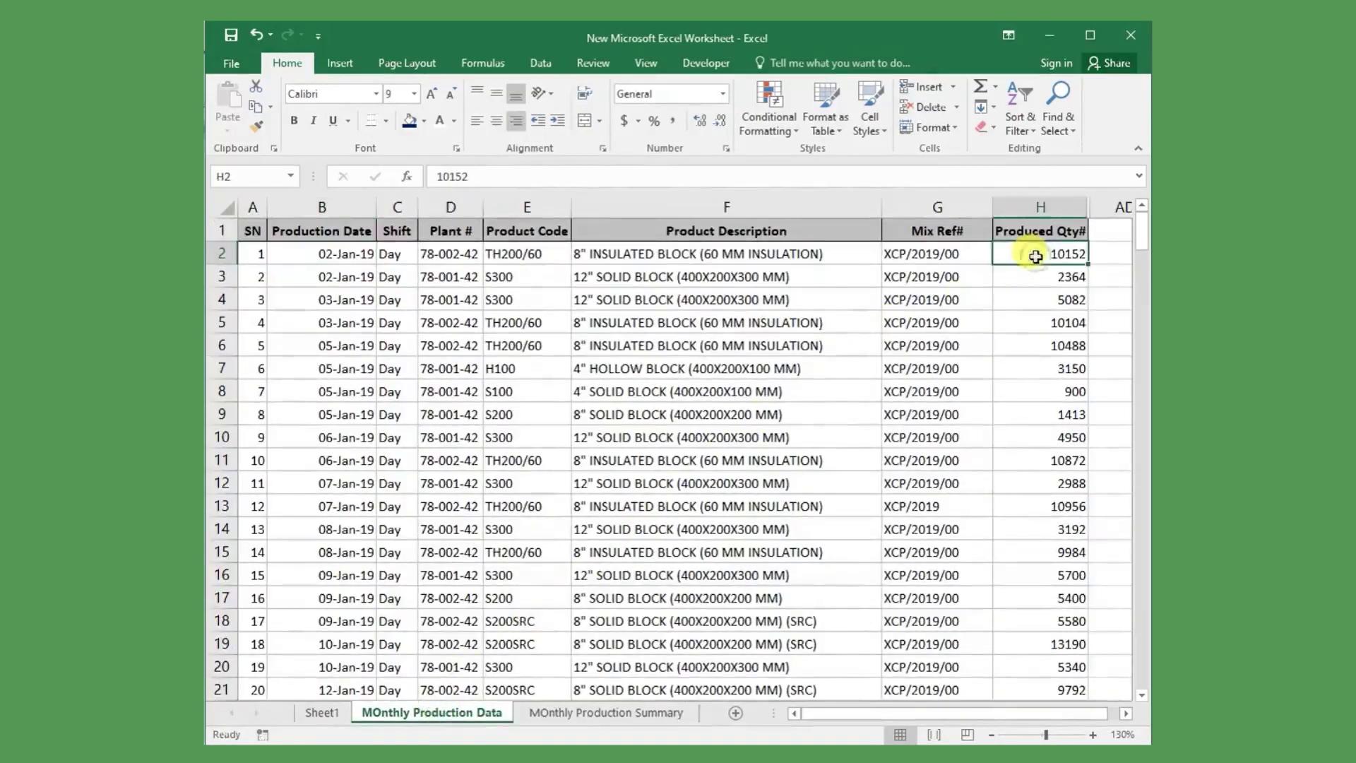
left_click(338, 210)
left_click(1041, 207)
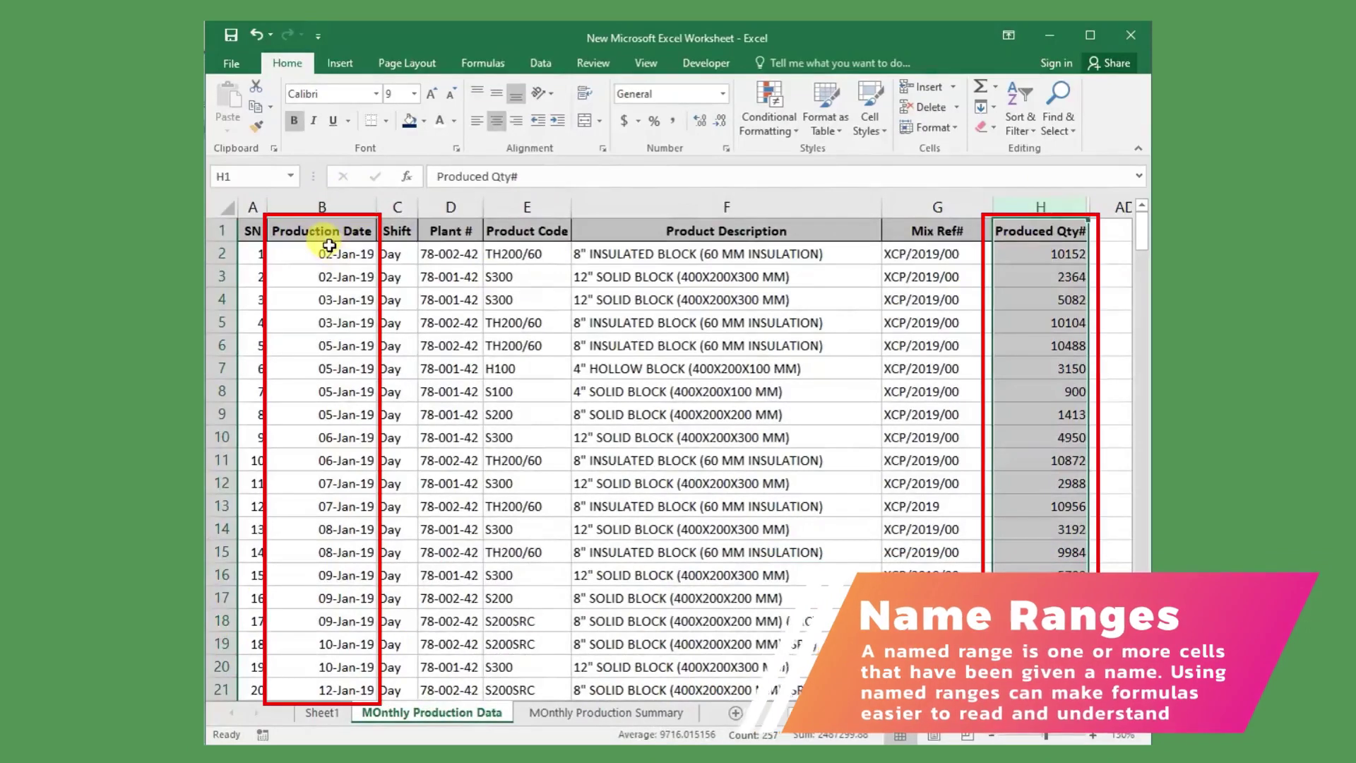
- Start a new workbook-scoped named range called ProductionDate in the Name Manager
left_click(330, 247)
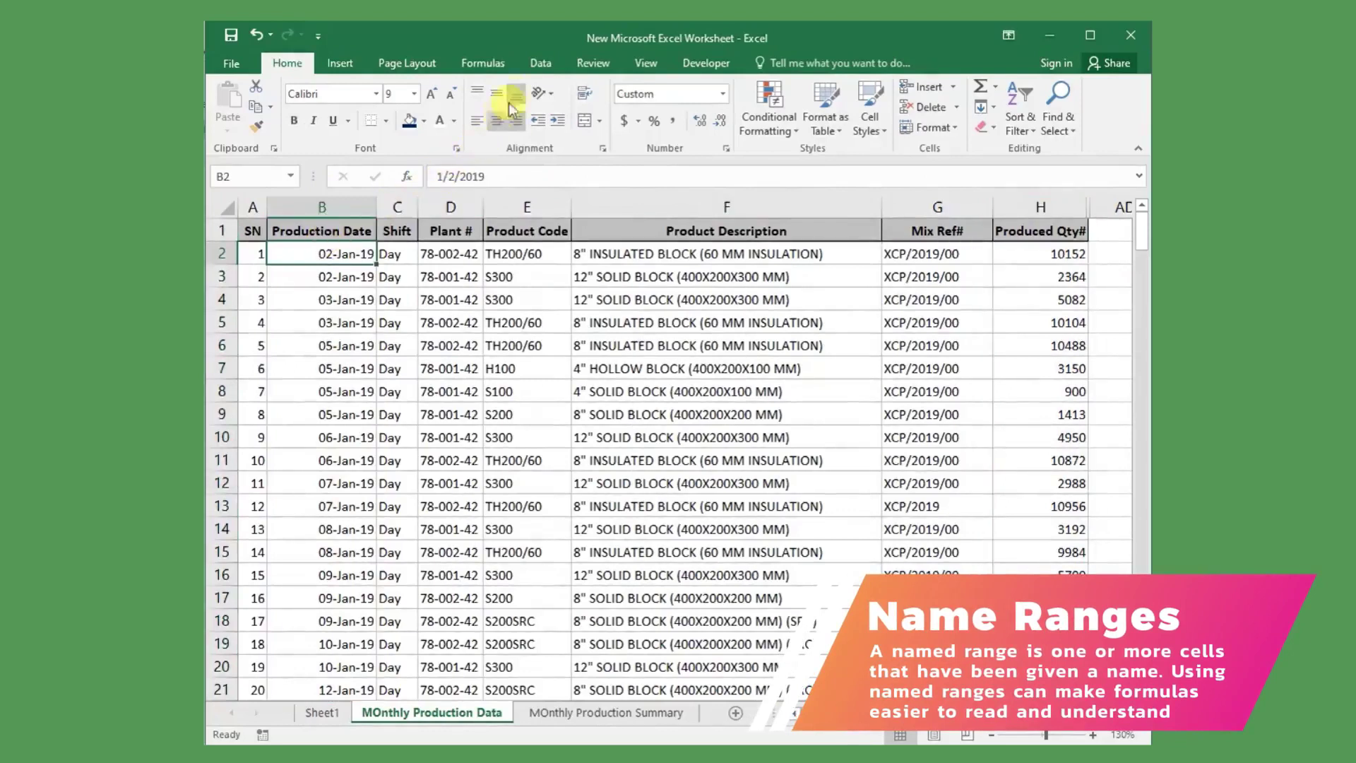
left_click(487, 62)
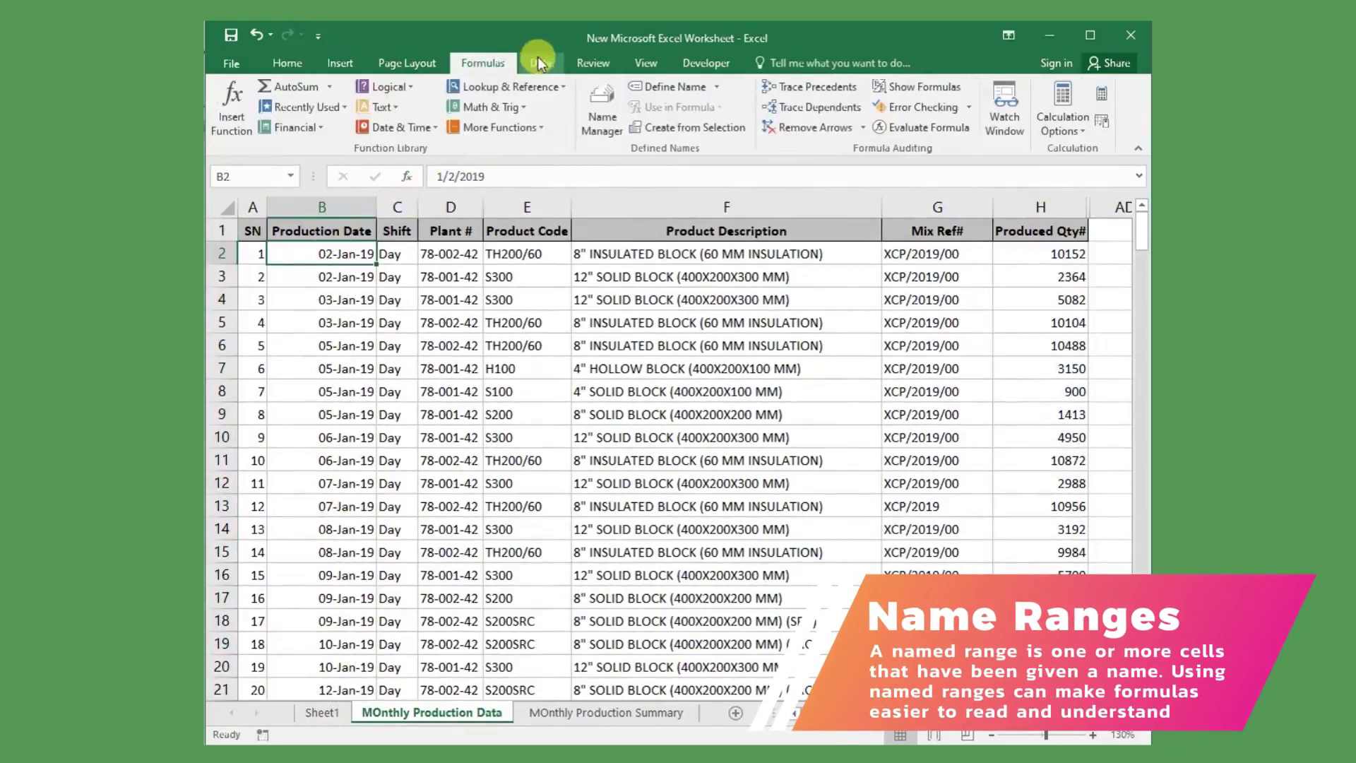
left_click(600, 122)
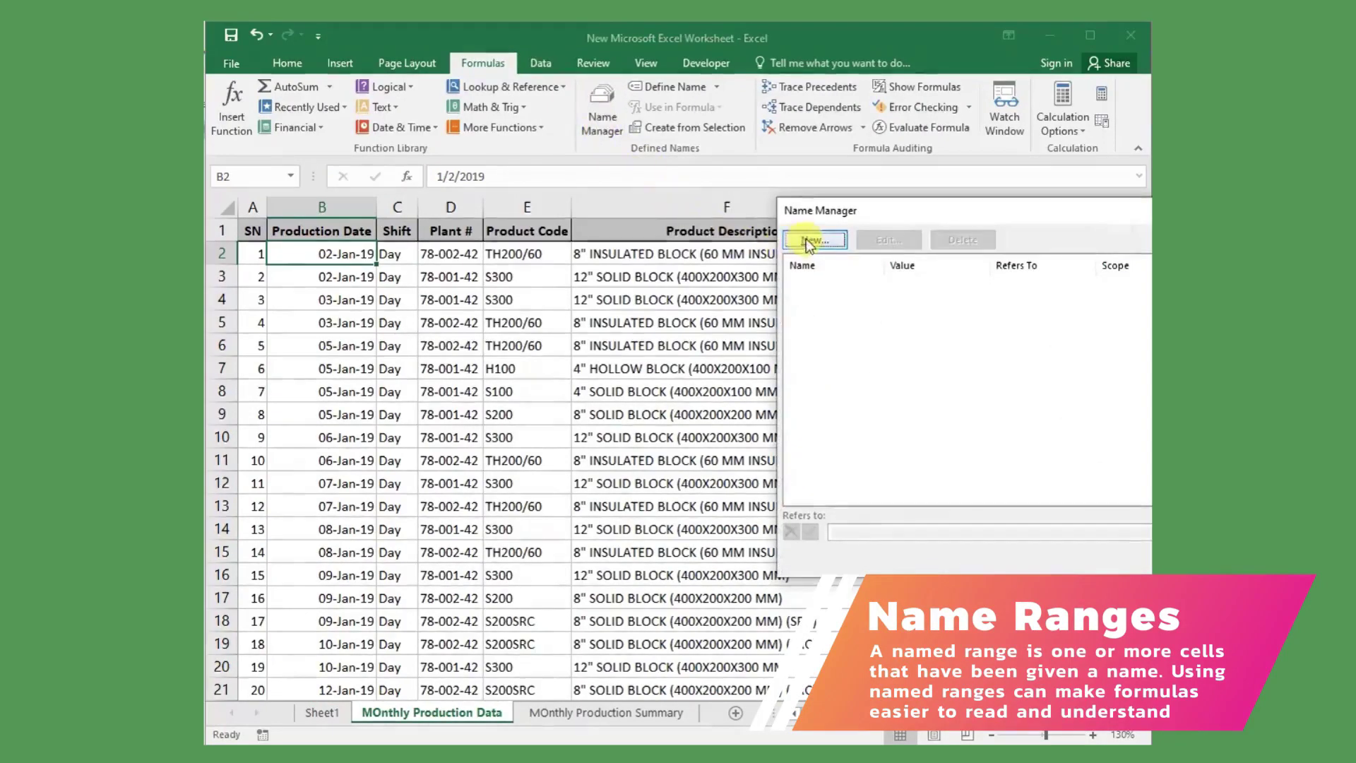
left_click_drag(875, 209, 747, 240)
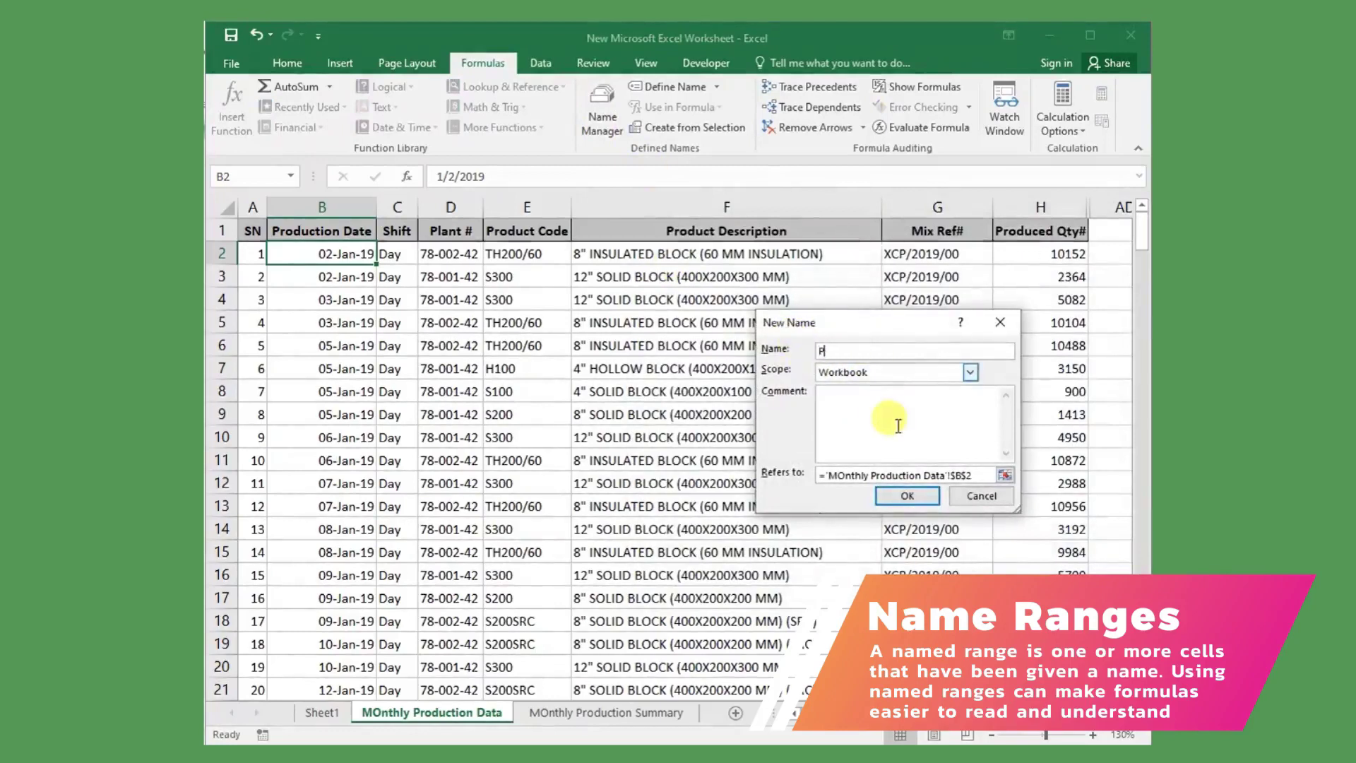
type("ion")
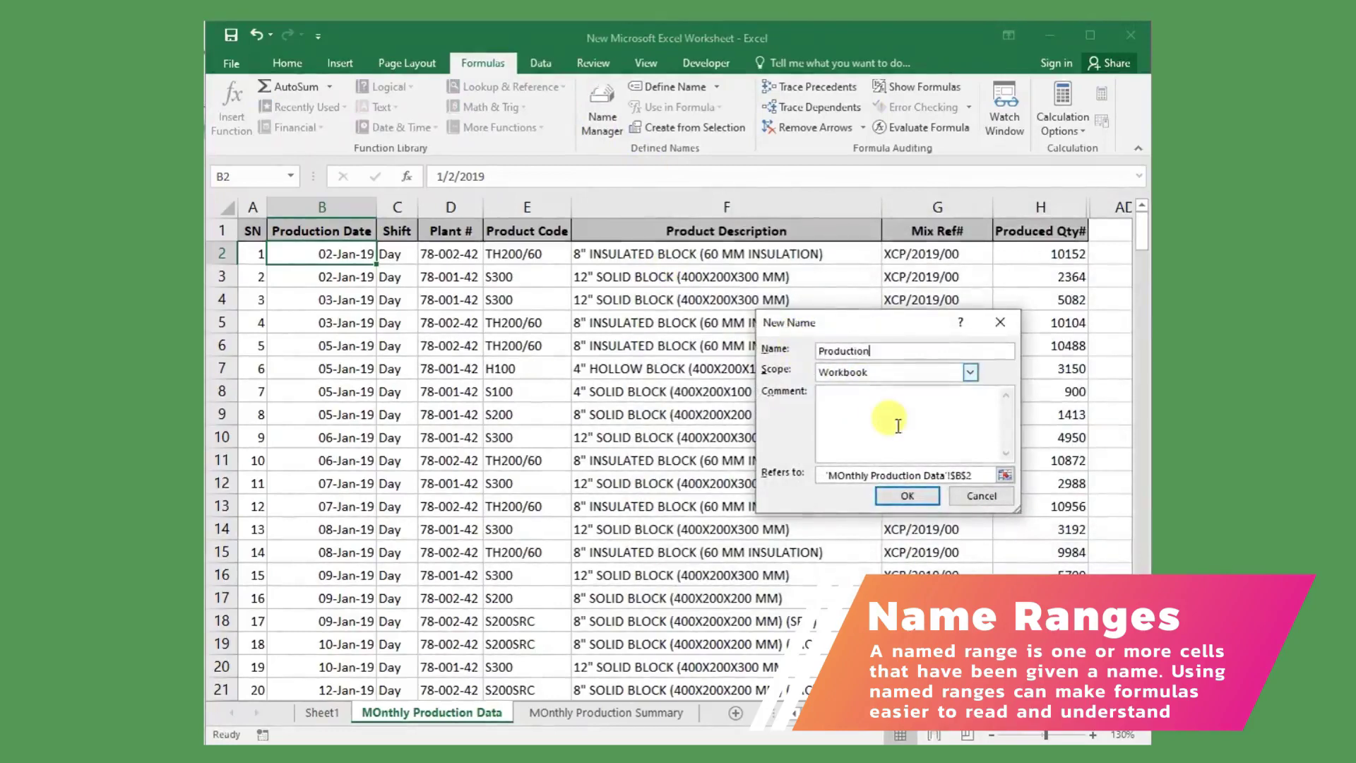
type("Date")
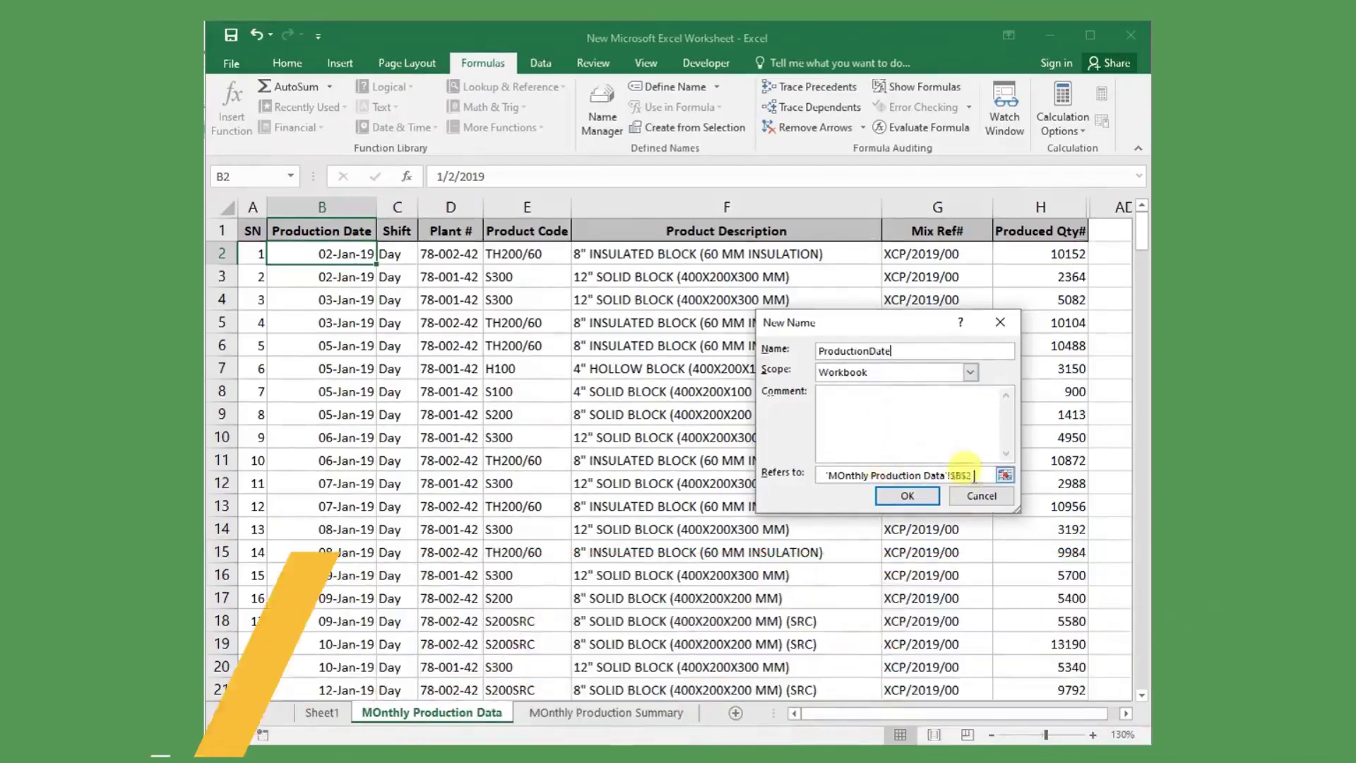
- Set the ProductionDate name to refer to $B$2:$B$500 on the MOnthly Production Data sheet and save it
left_click(1004, 474)
left_click_drag(358, 262, 353, 279)
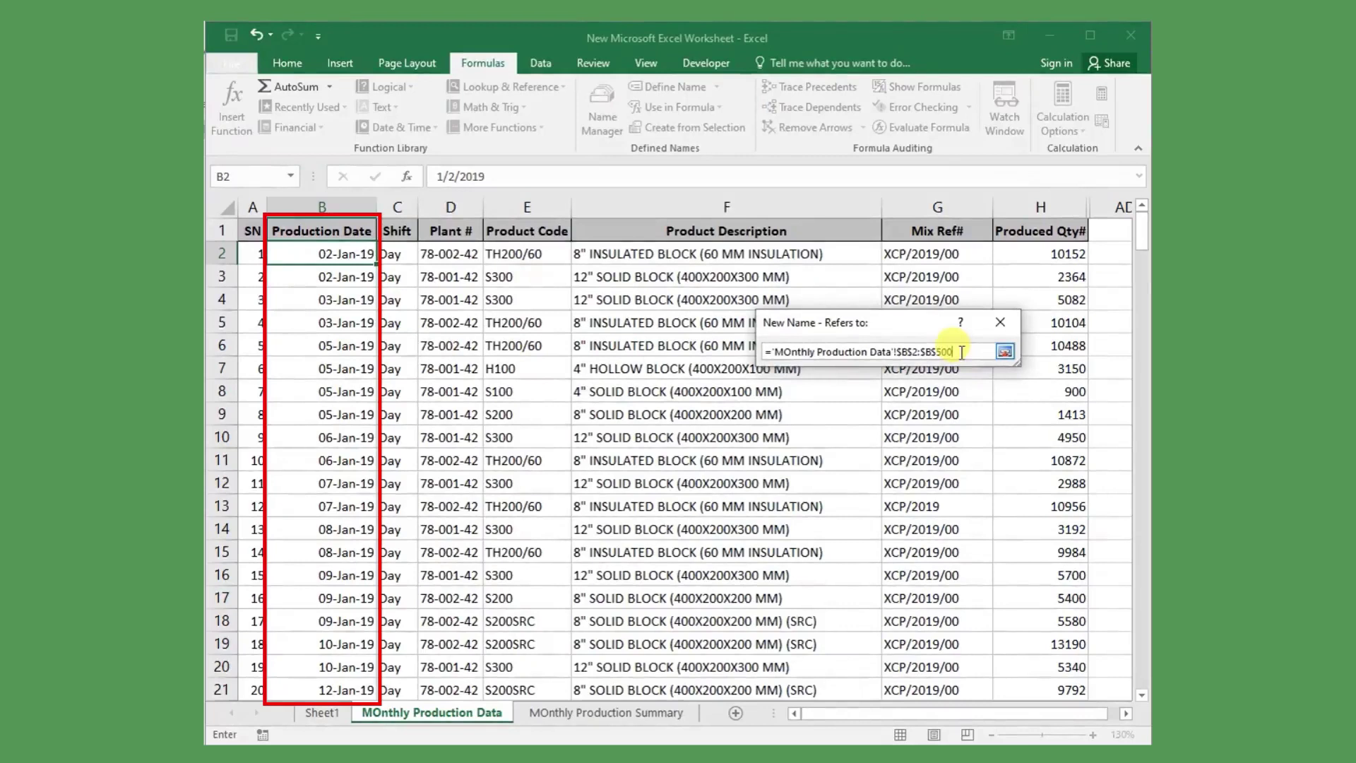
left_click(1004, 351)
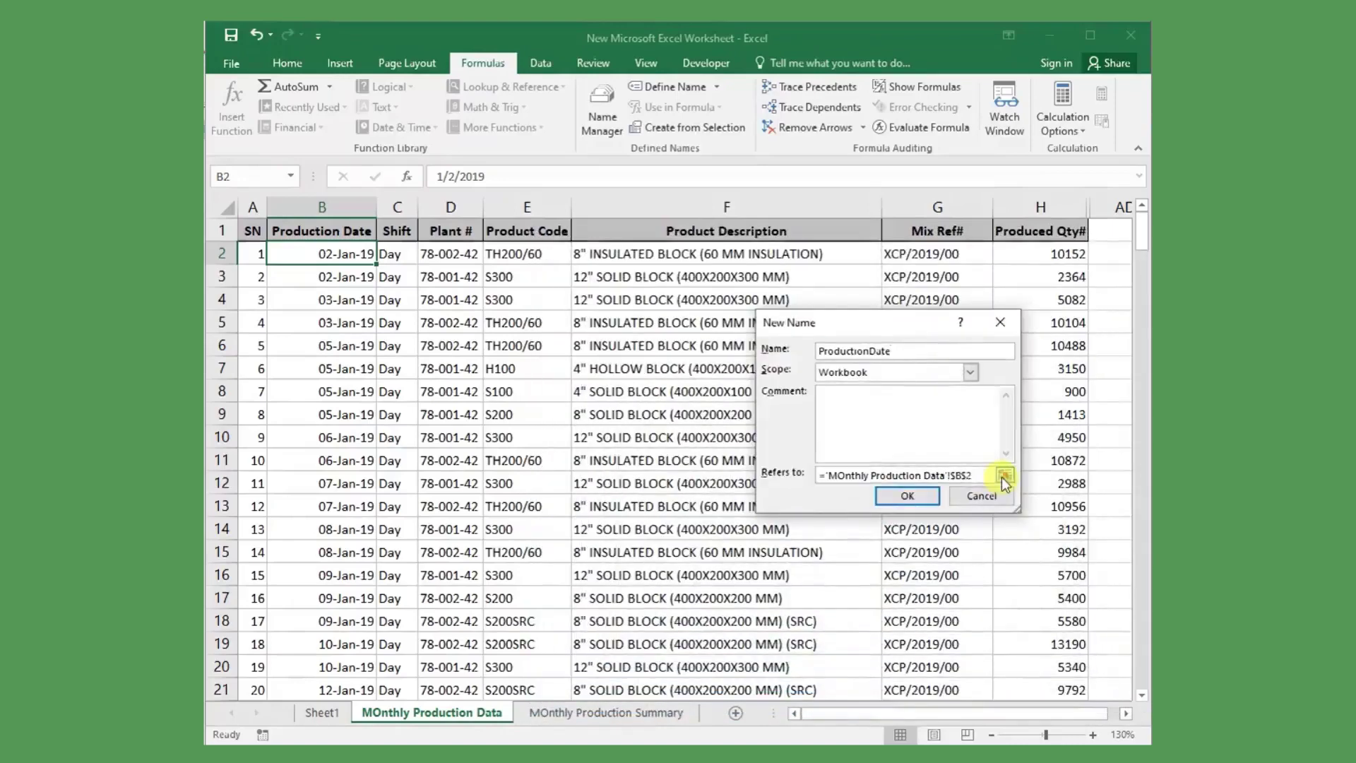
left_click(1004, 476)
key("ctrl+shift+Down")
left_click(1003, 346)
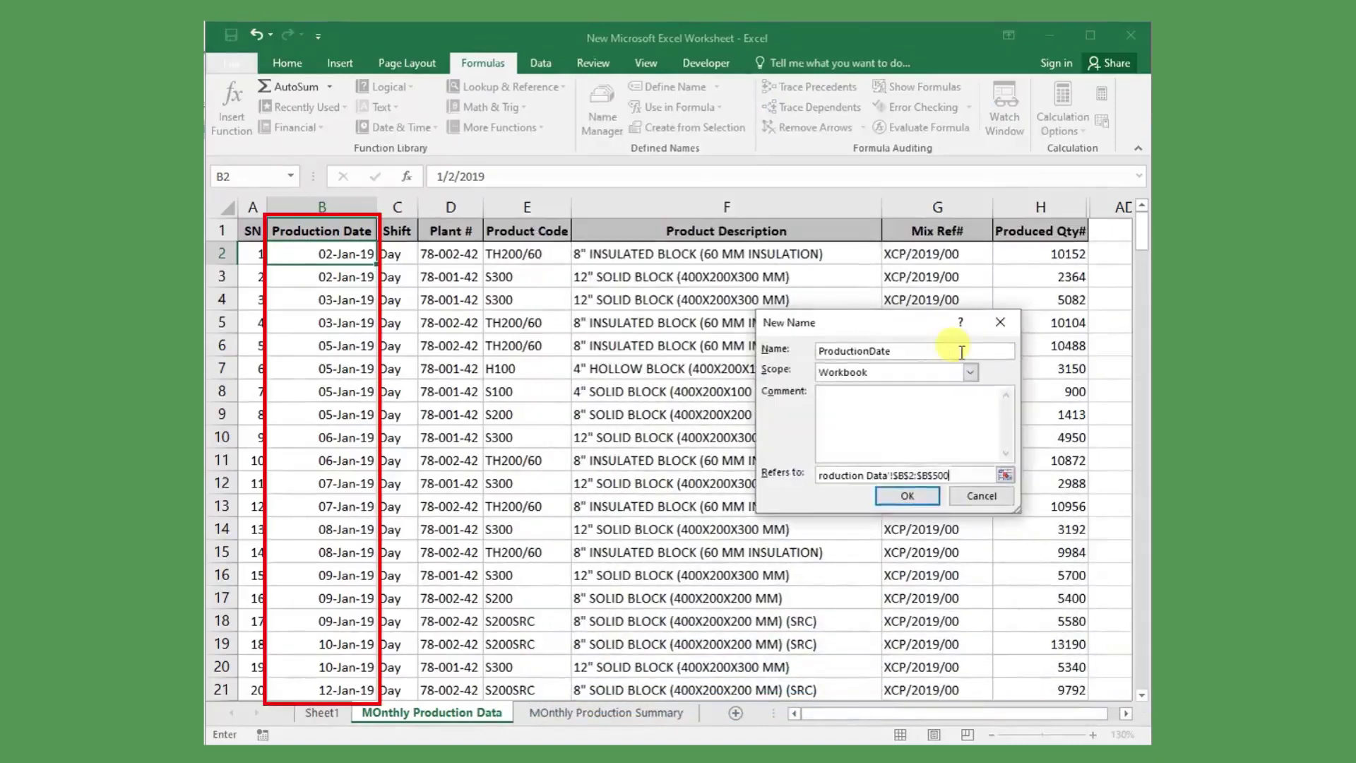
left_click(926, 497)
- Define a second workbook-scoped name, ProductionQty, referring to $H$2:$H$500 on the MOnthly Production Data sheet, and review both names
key("ctrl+F3")
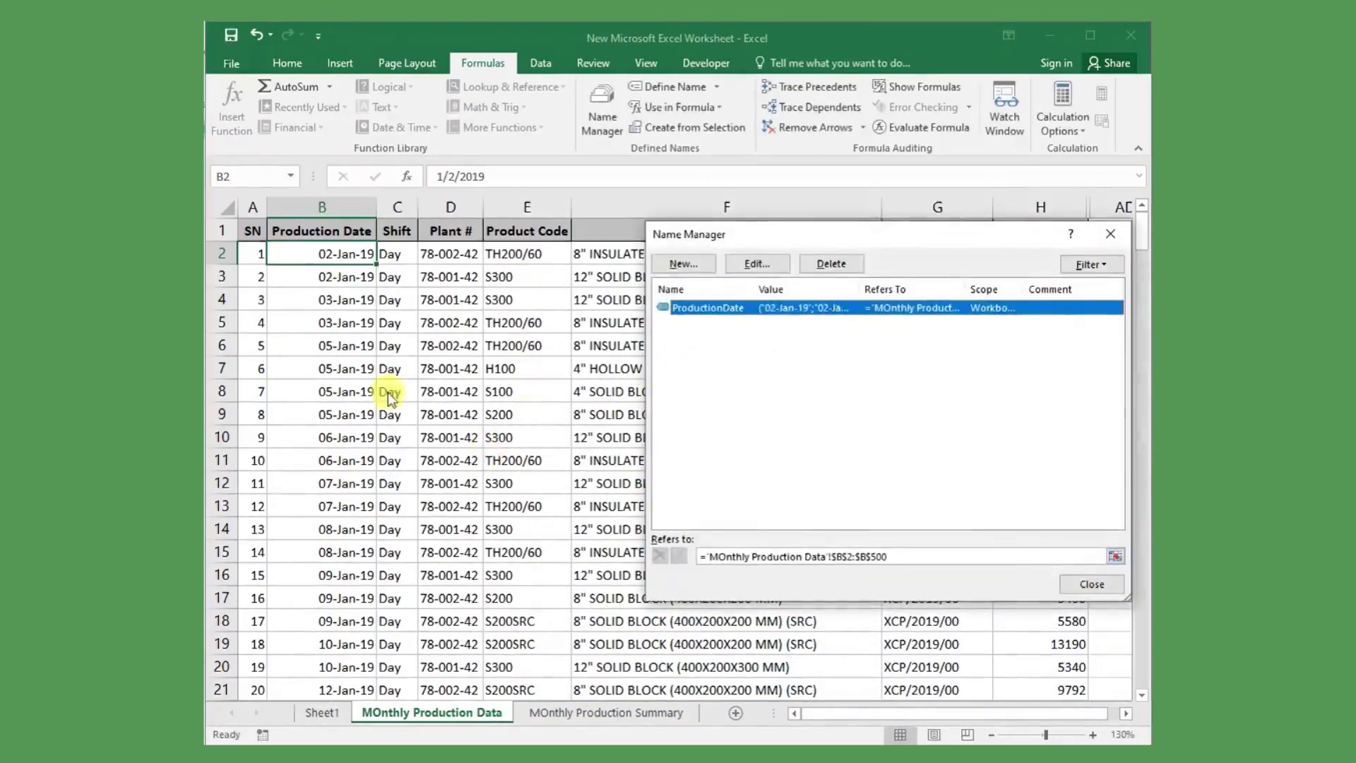
left_click(684, 264)
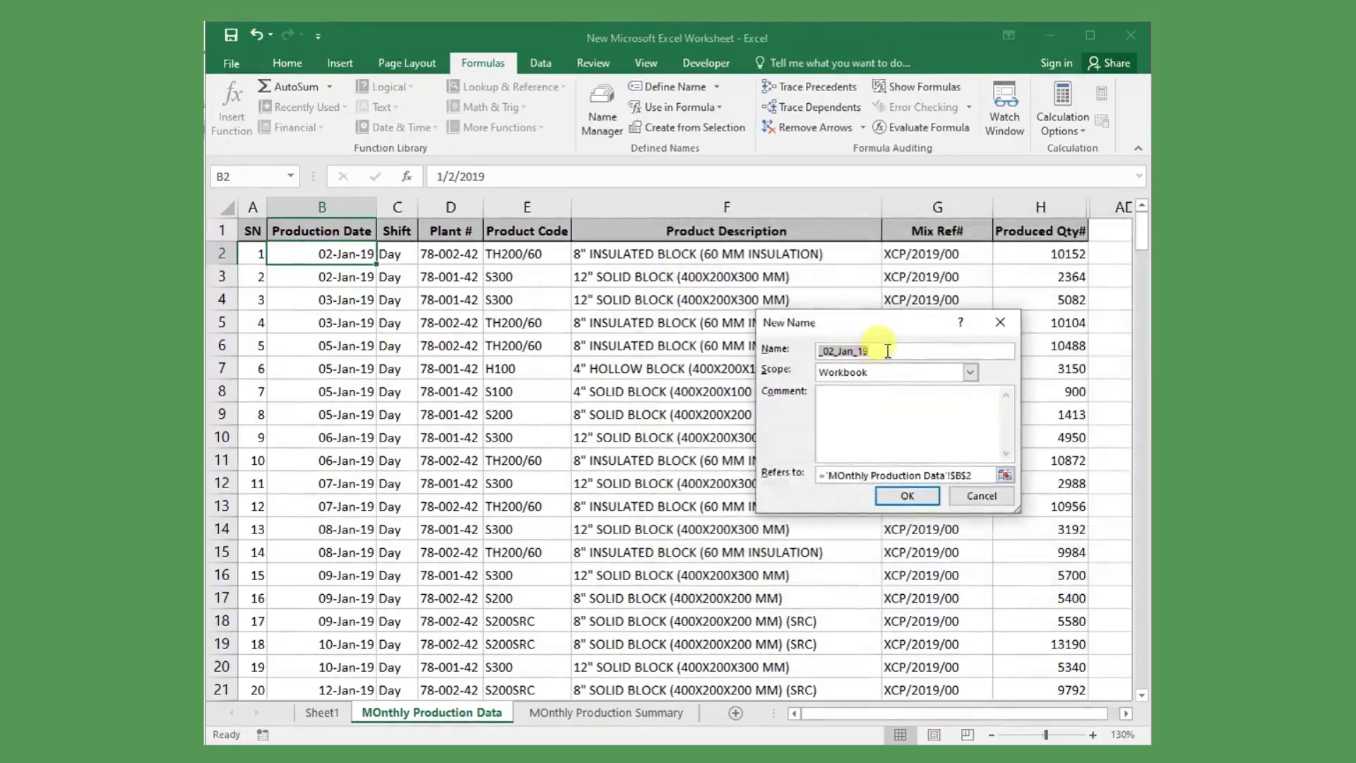
type("ProductionQty")
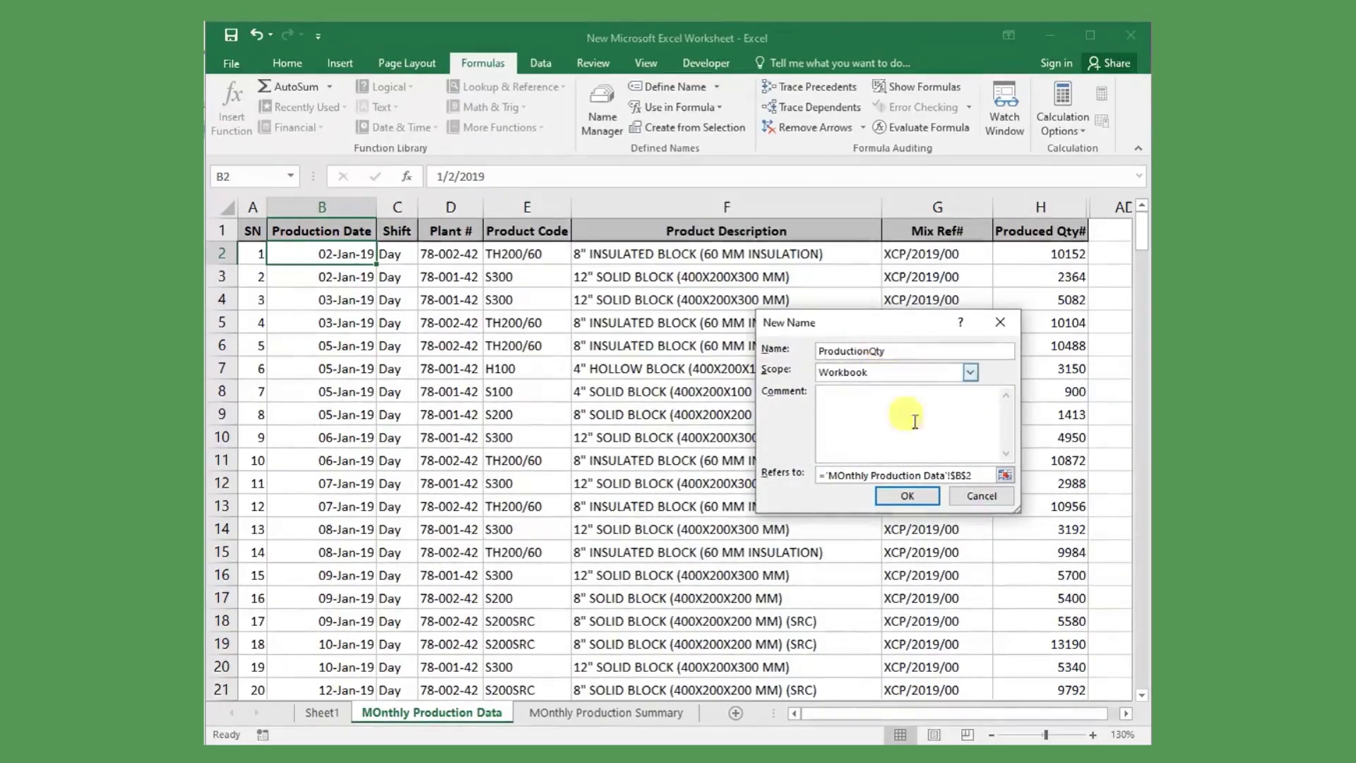
left_click(1005, 475)
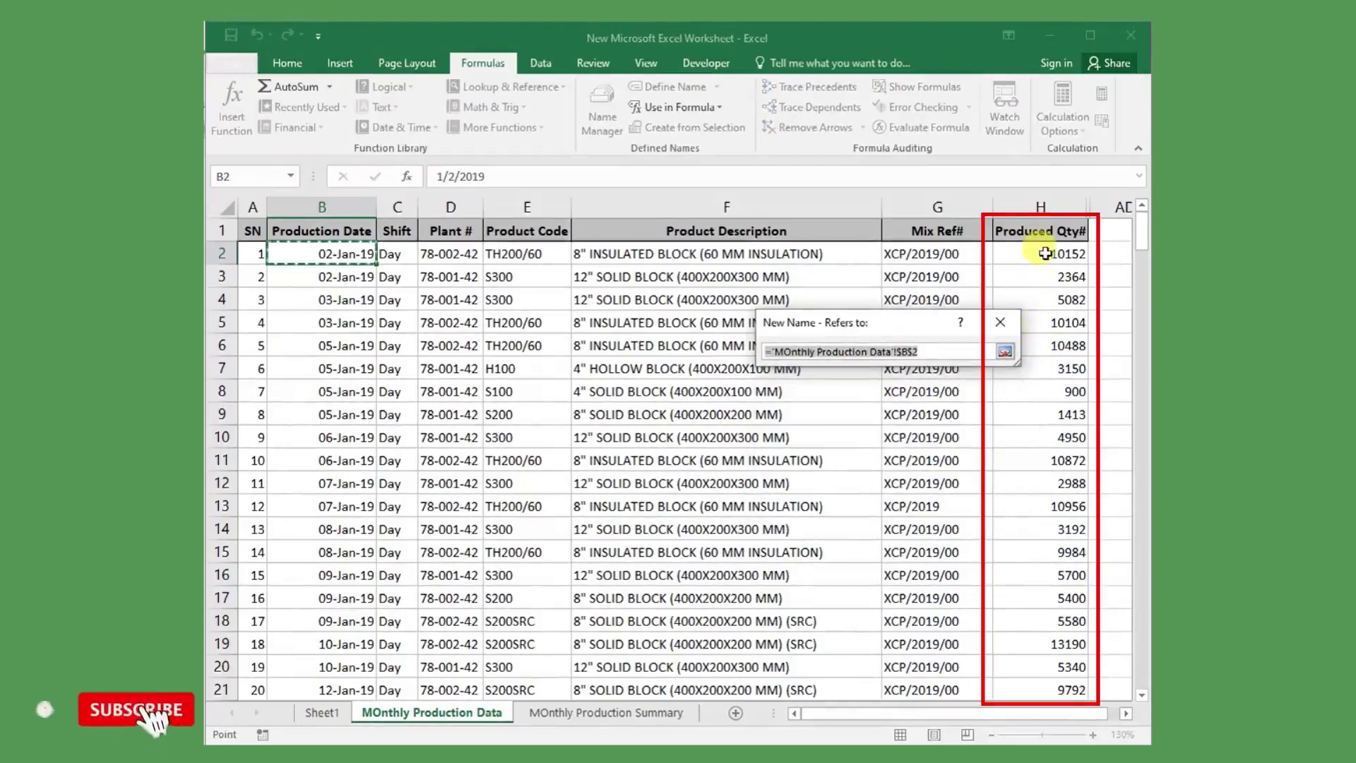
left_click_drag(1045, 254, 1044, 275)
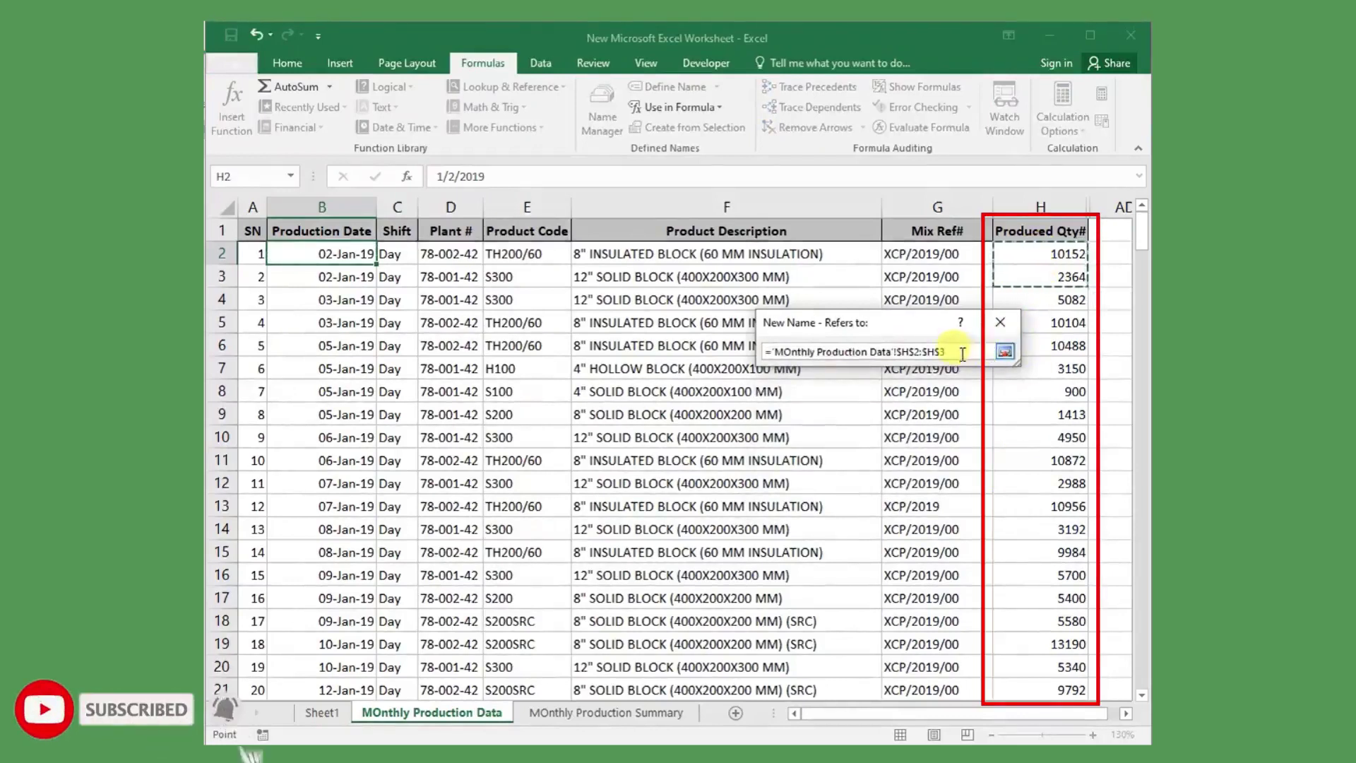
key("BackSpace")
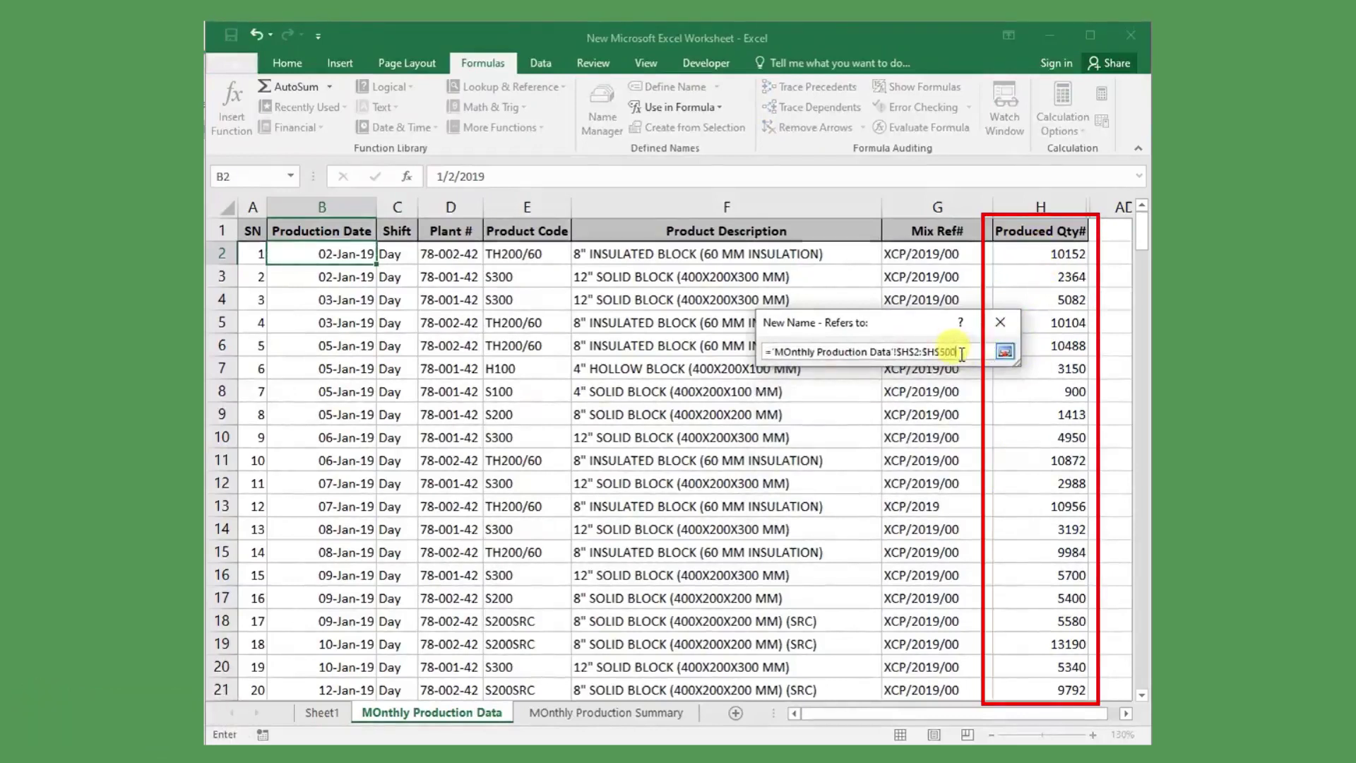
type("500")
key("Return")
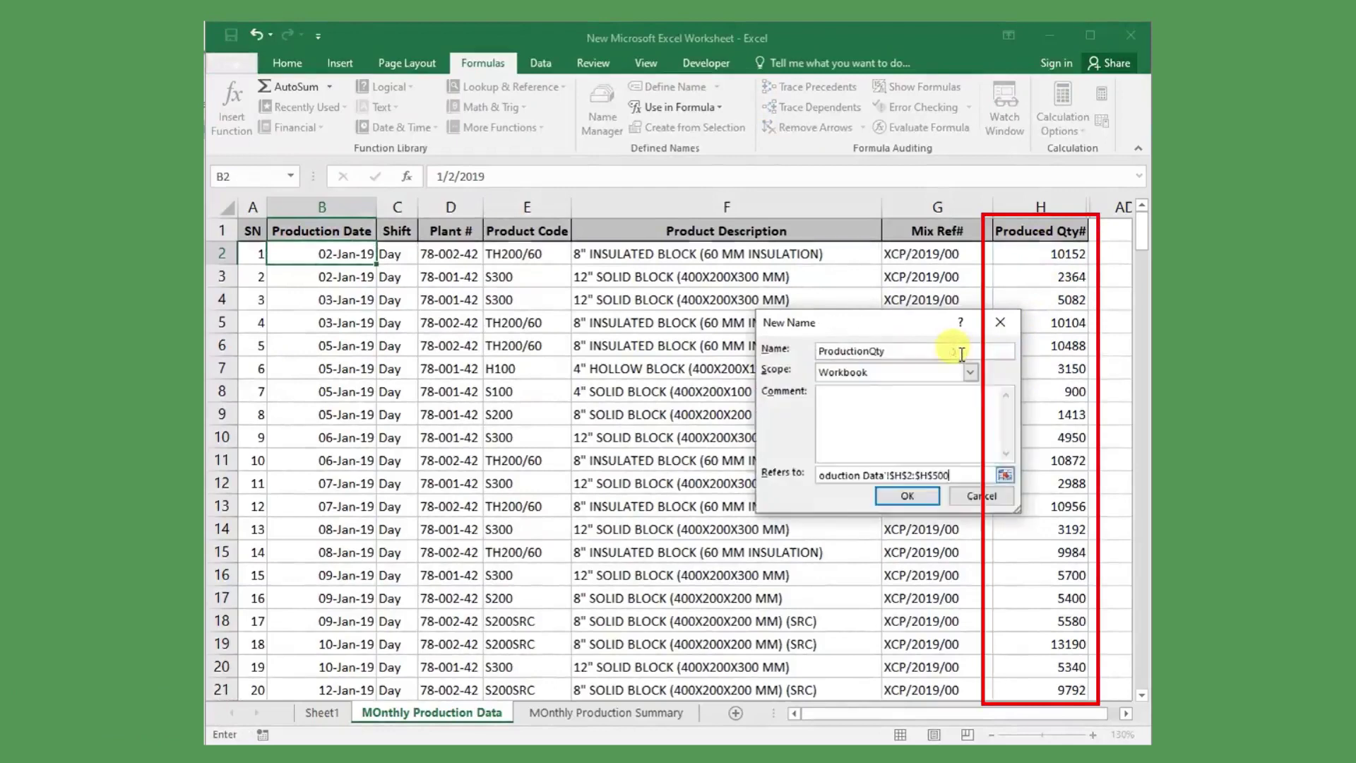
left_click(896, 486)
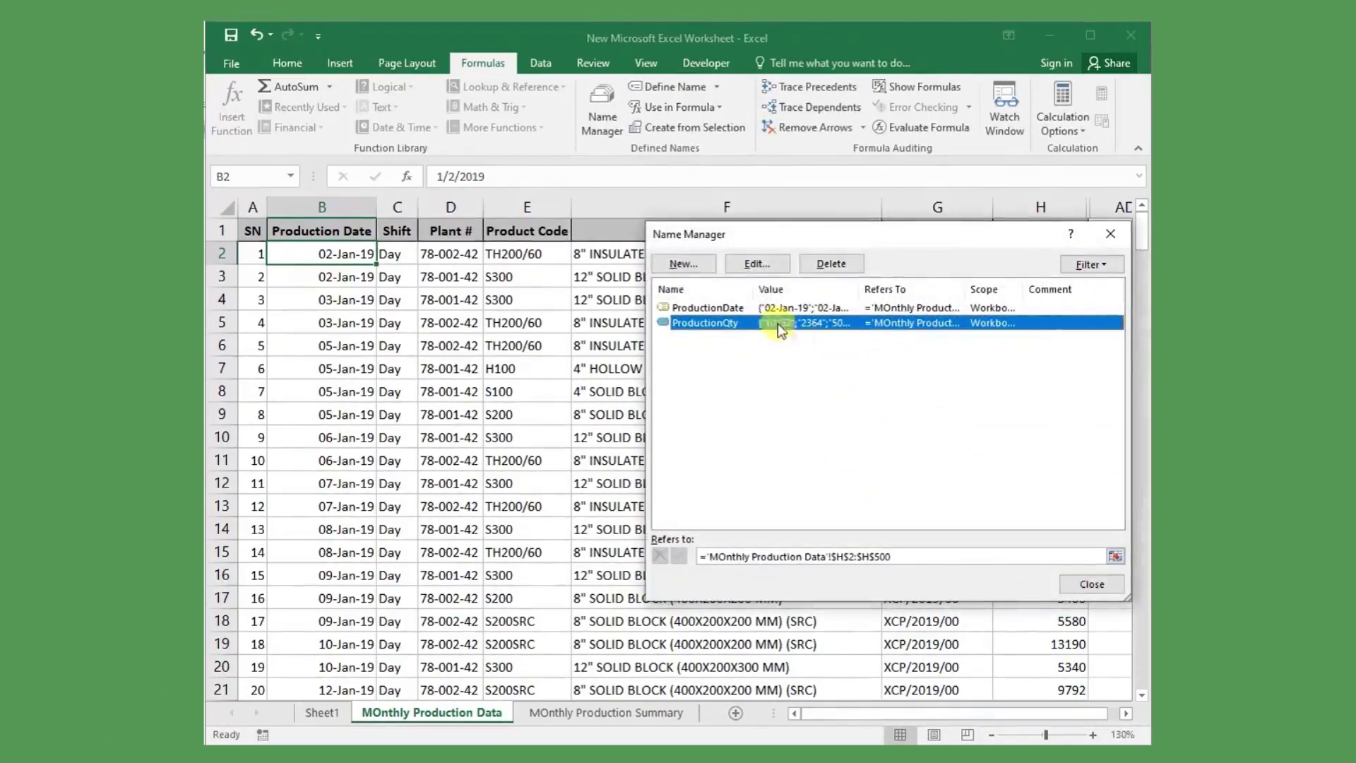
left_click(754, 308)
left_click(754, 323)
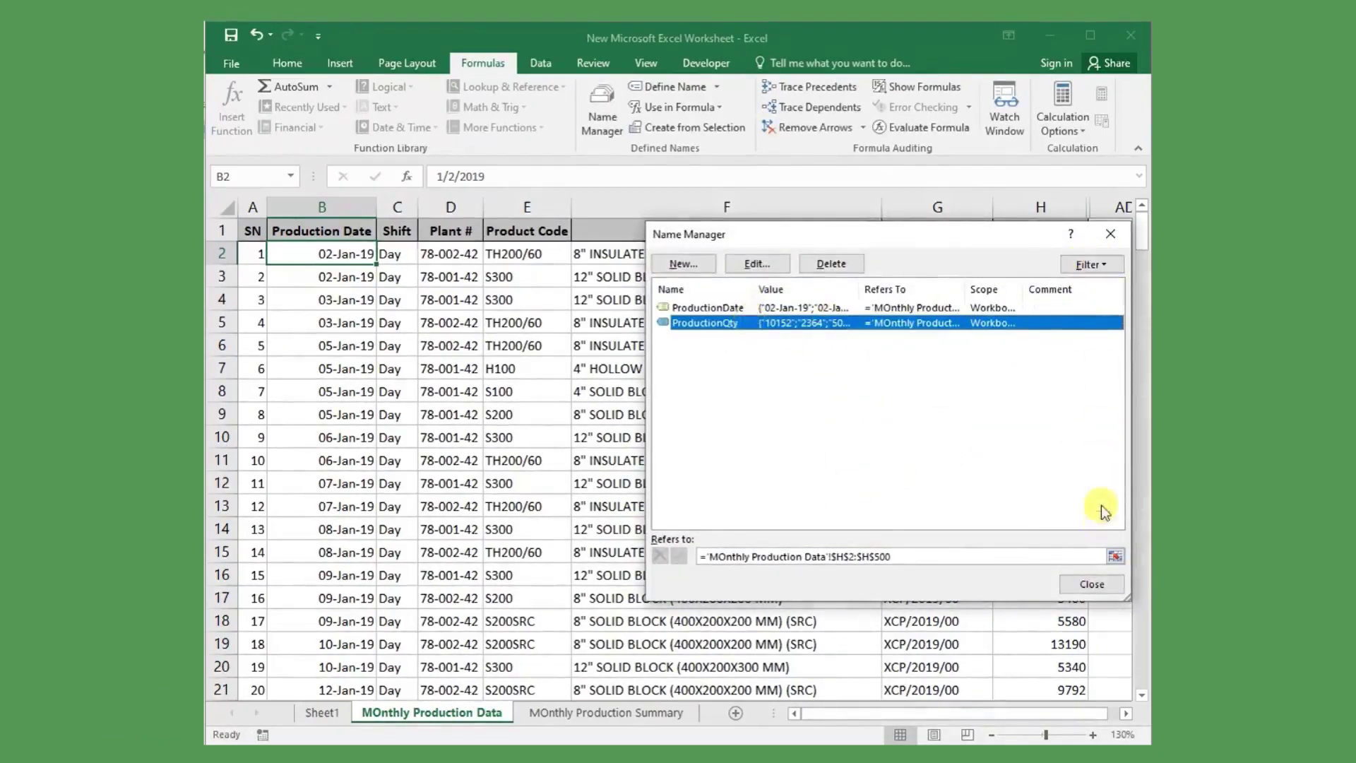
- Close the Name Manager and switch to the MOnthly Production Summary sheet
left_click(1093, 586)
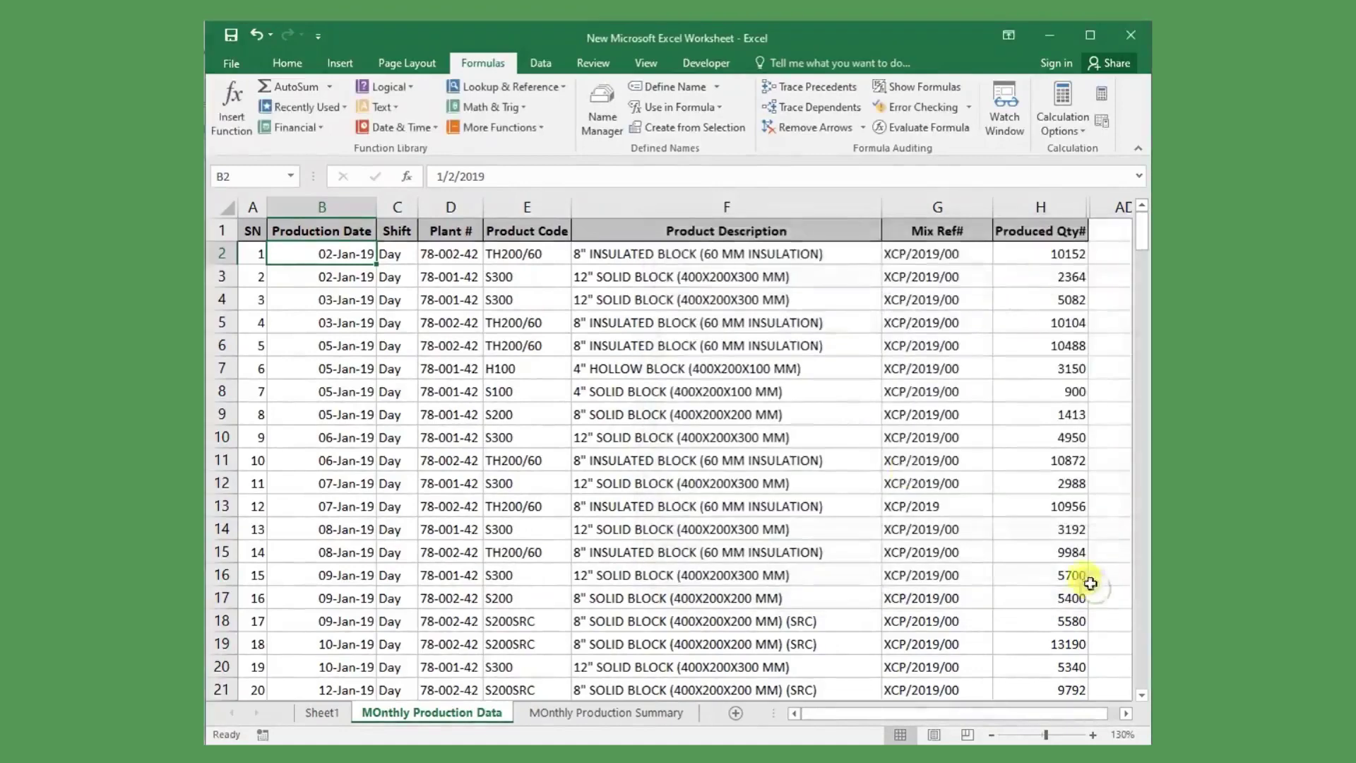
left_click(399, 323)
left_click(558, 714)
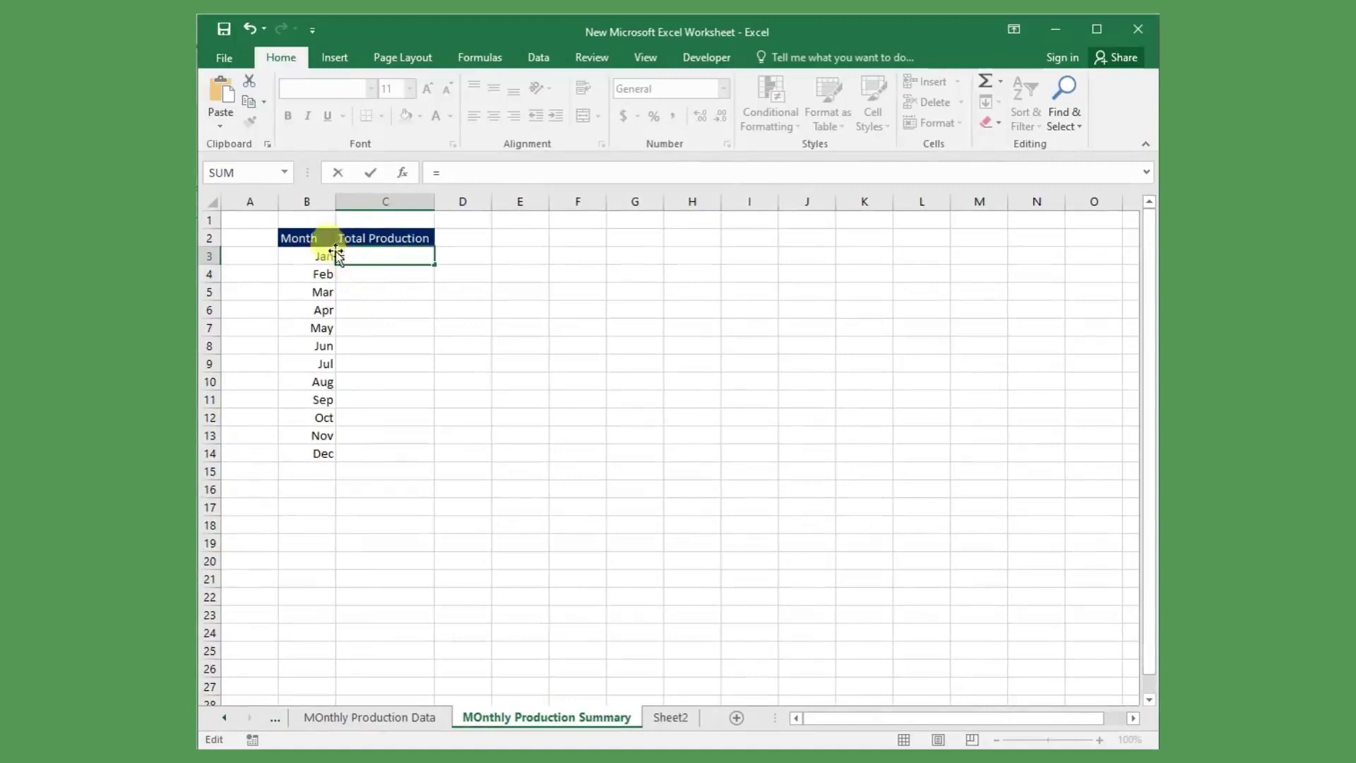
- Start a SUMIFS formula in C3 for January's Total Production with the named range ProductionQty as the sum range
key("BackSpace")
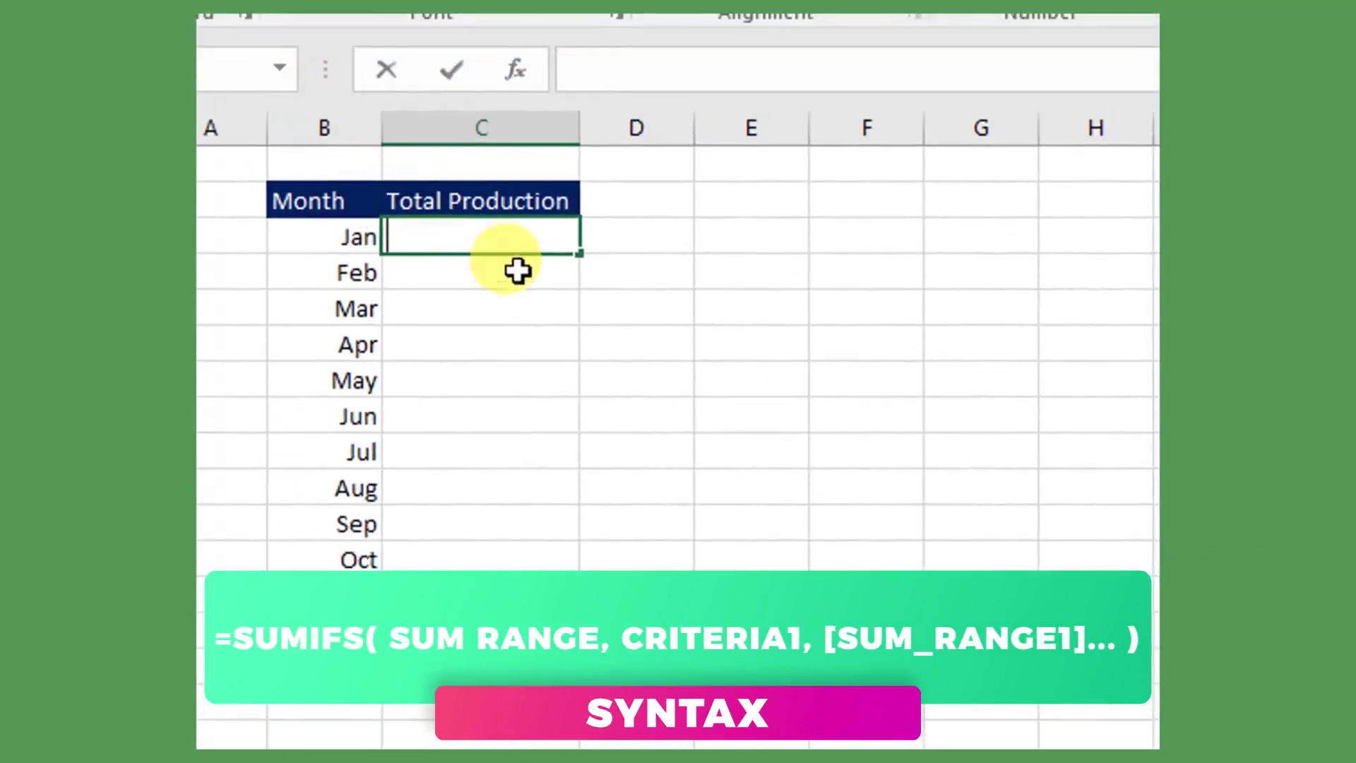
type("=")
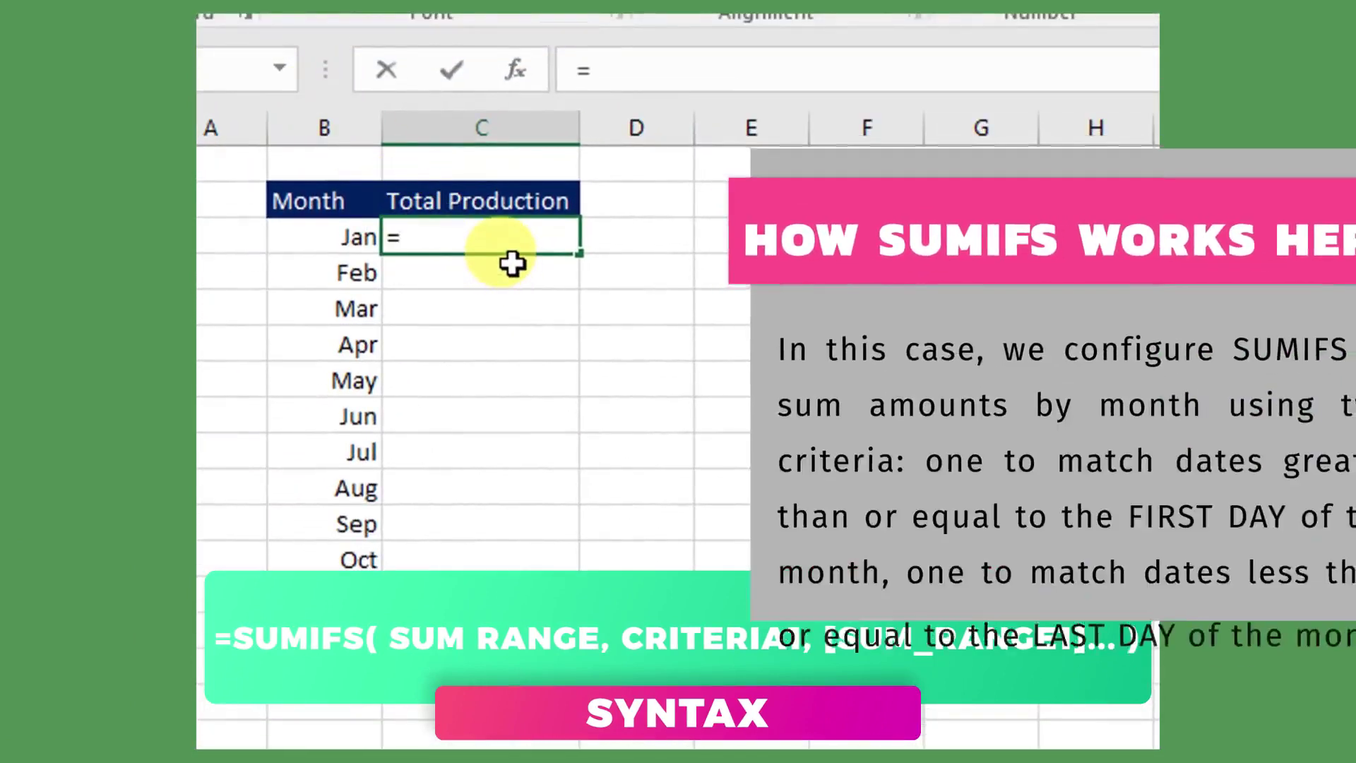
type("sumifs")
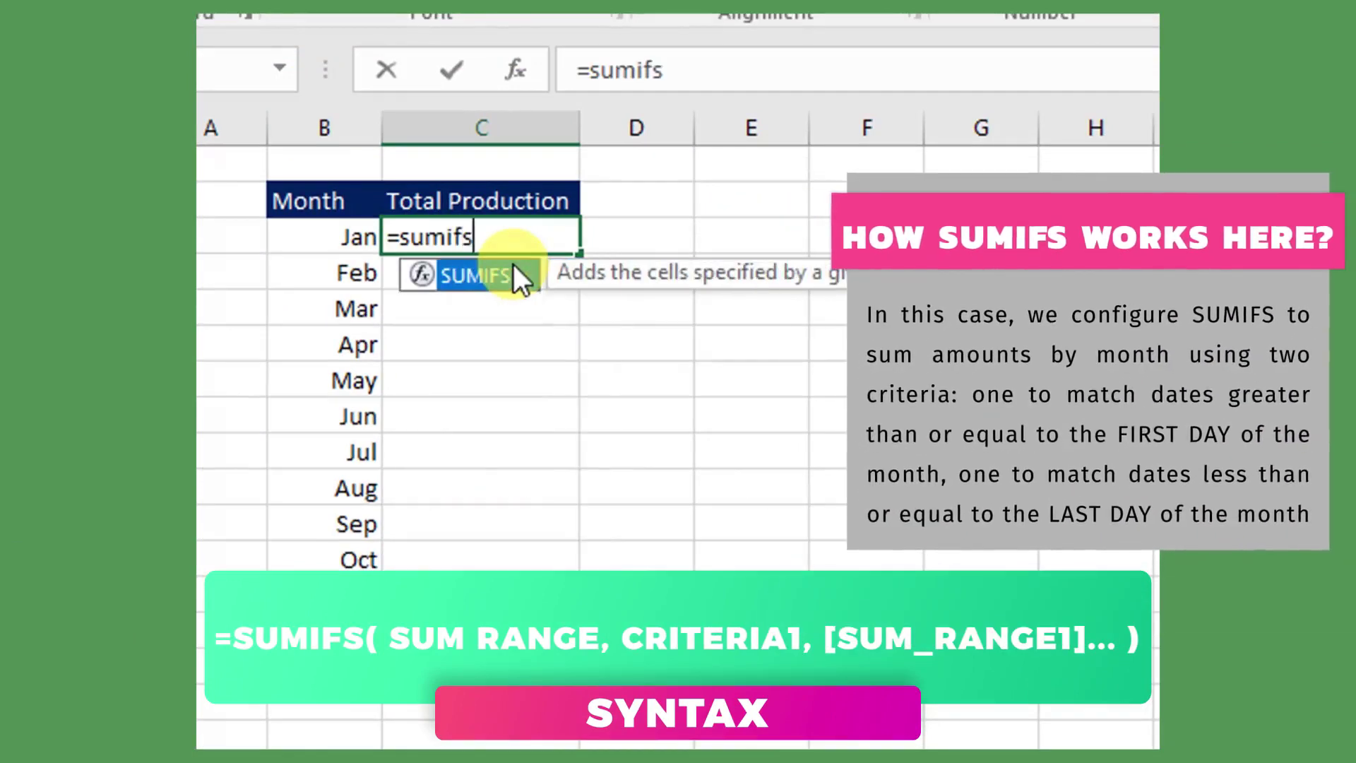
key("Tab")
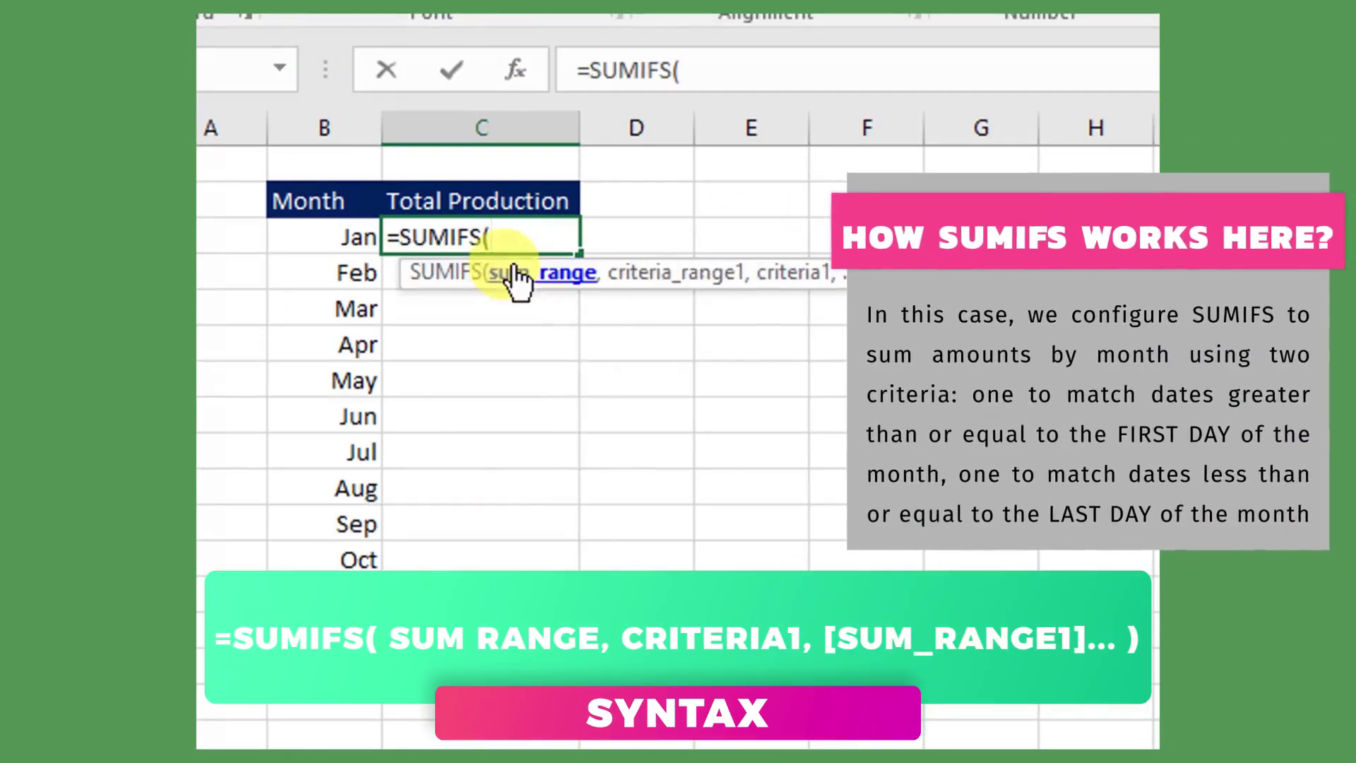
type("pro")
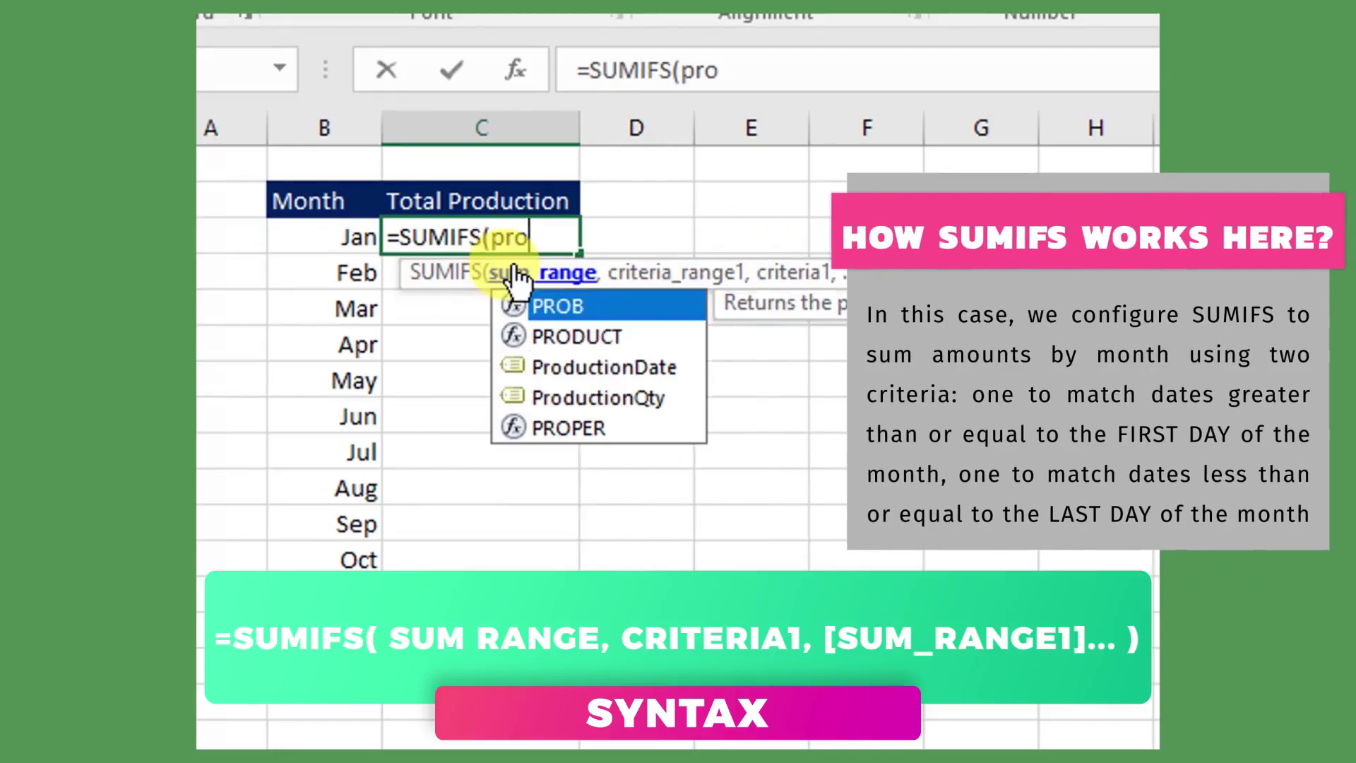
key("Down")
key("Down")
key("Down")
key("Tab")
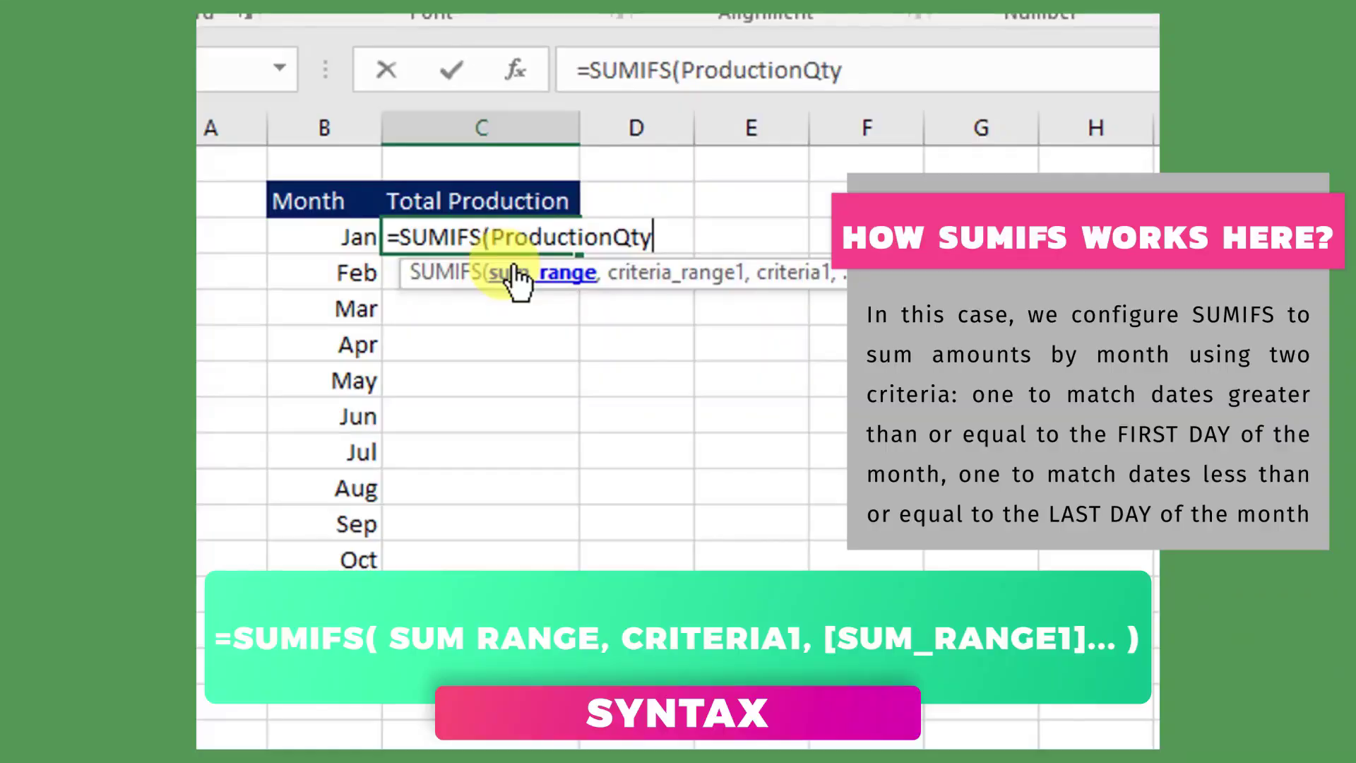
- Add ProductionDate as the first criteria range with the criterion ">="&B3
type(",produ")
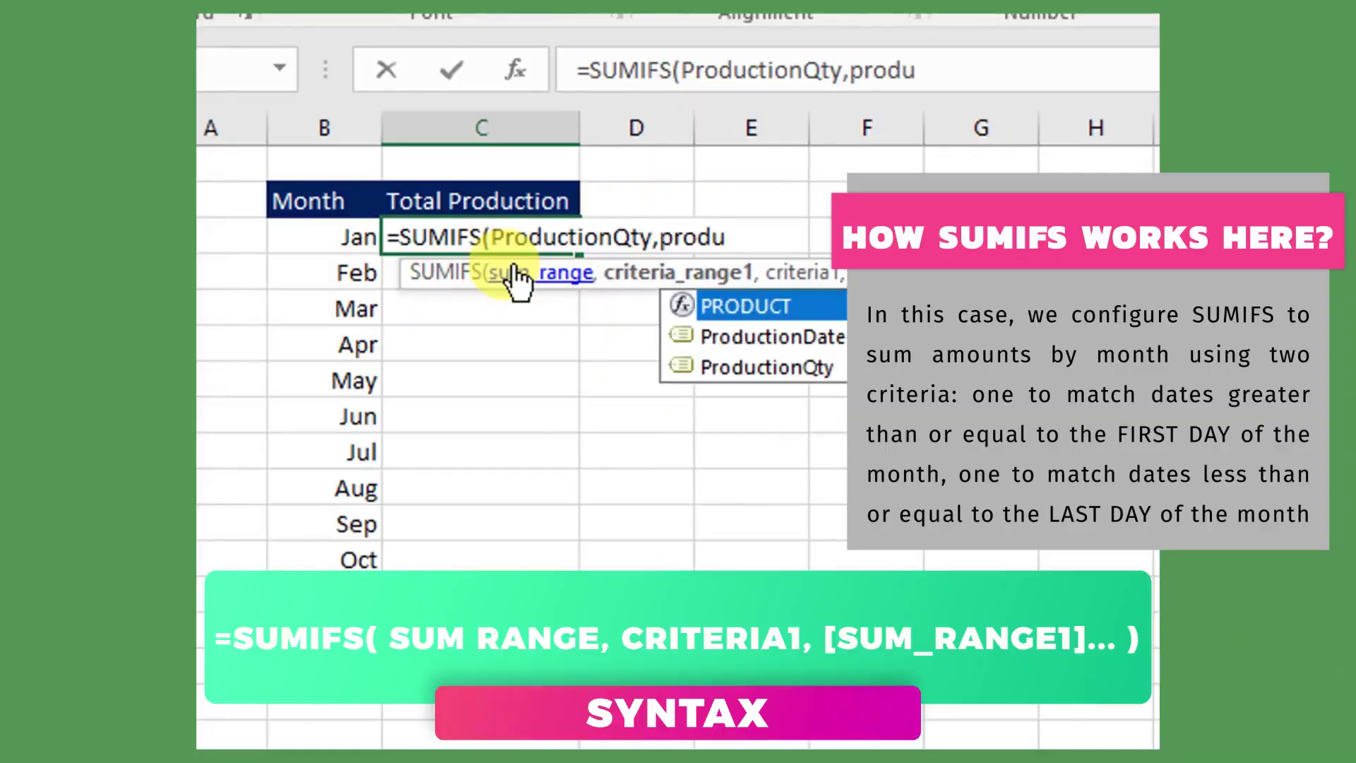
key("Down")
key("Tab")
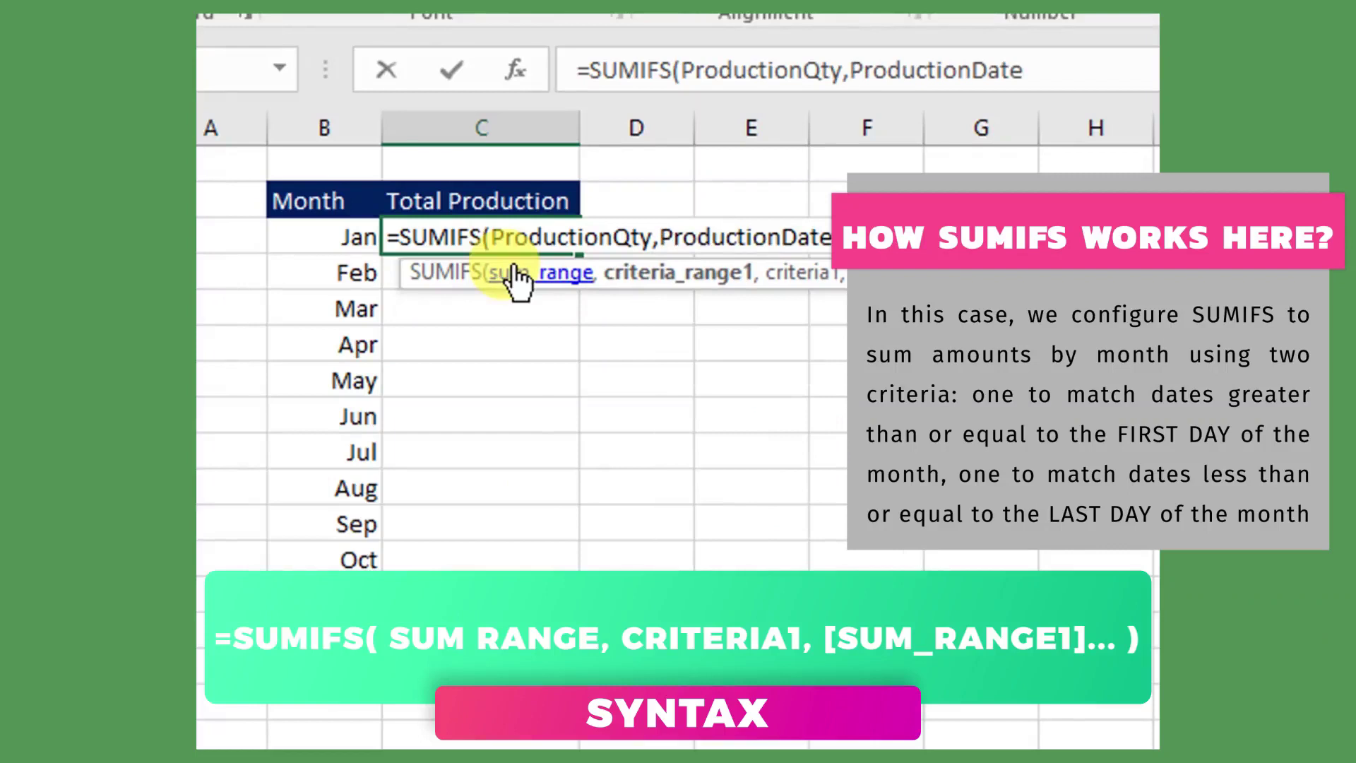
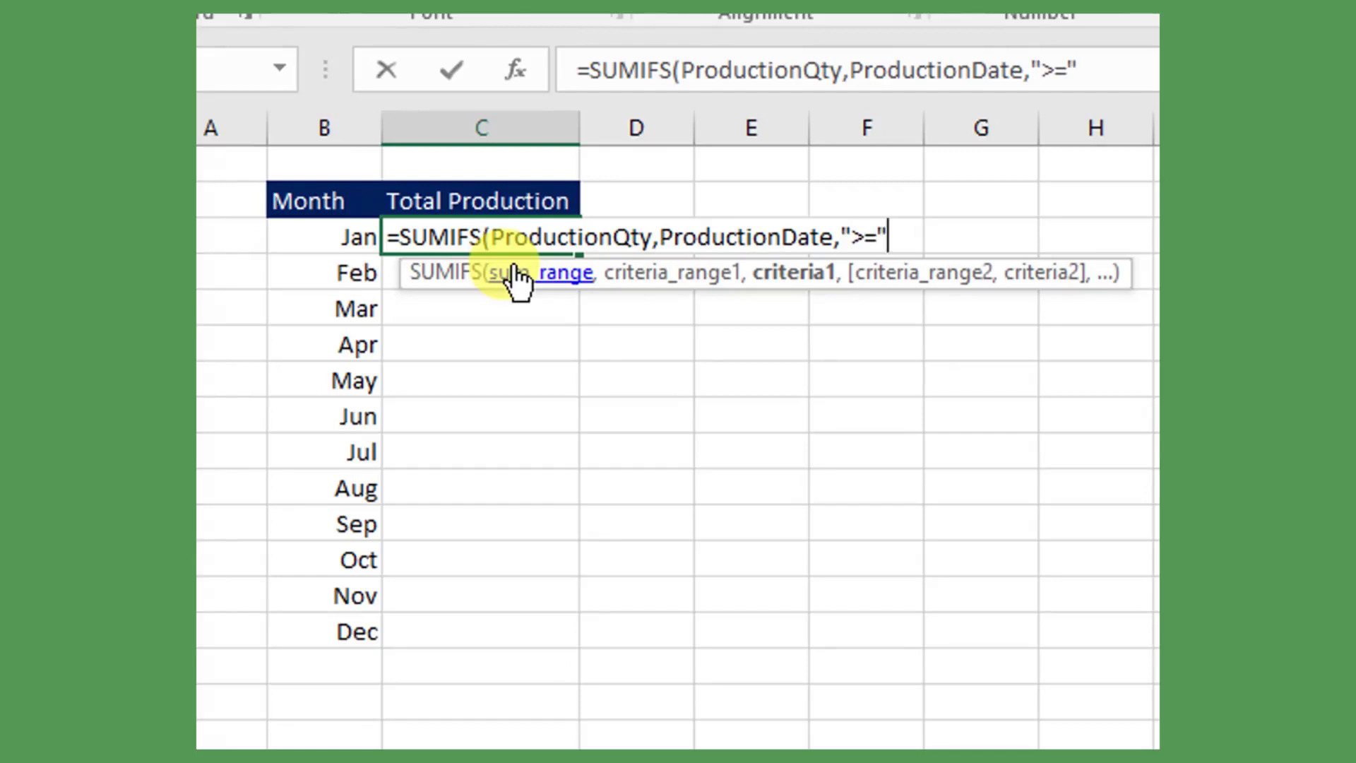
left_click(355, 237)
type(",")
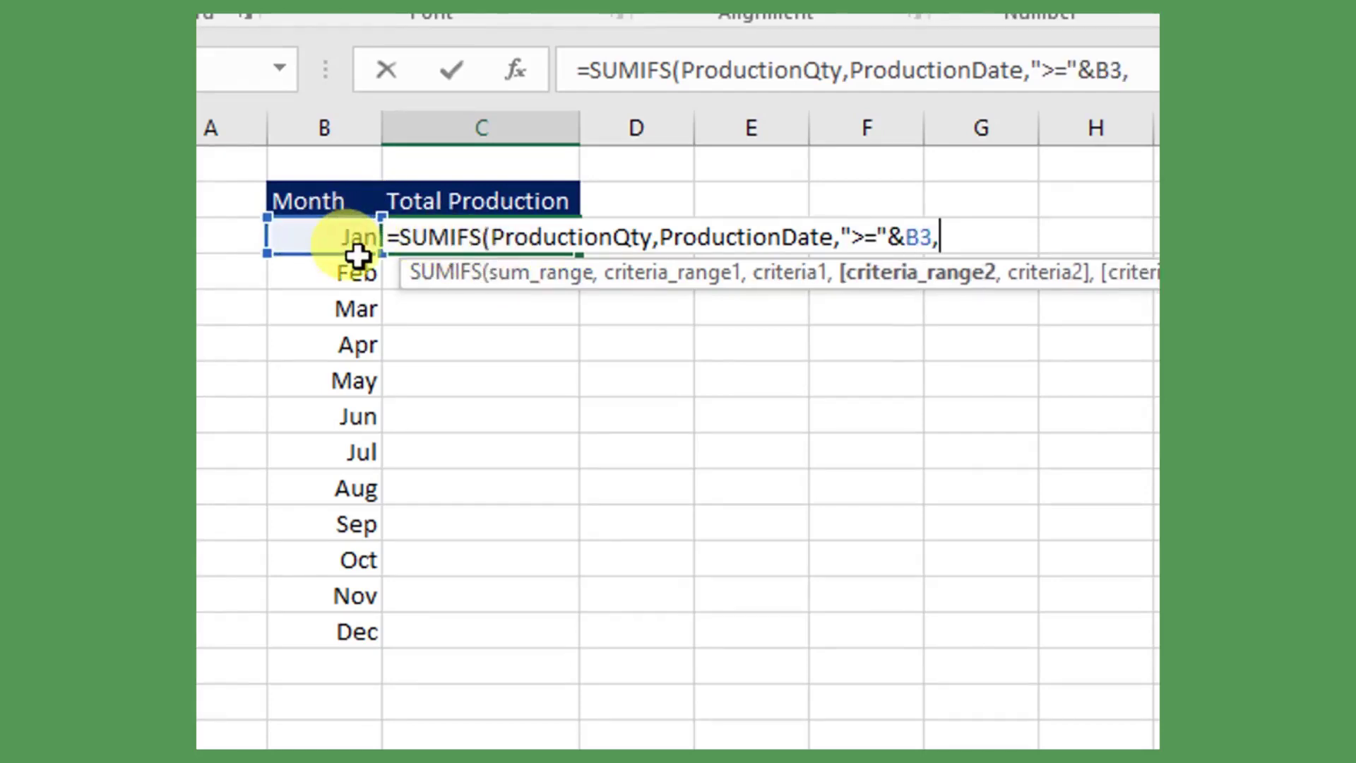
- Add ProductionDate as the second criteria range with the criterion "<="&EOMONTH(B3,0), and complete the SUMIFS formula
type("prod")
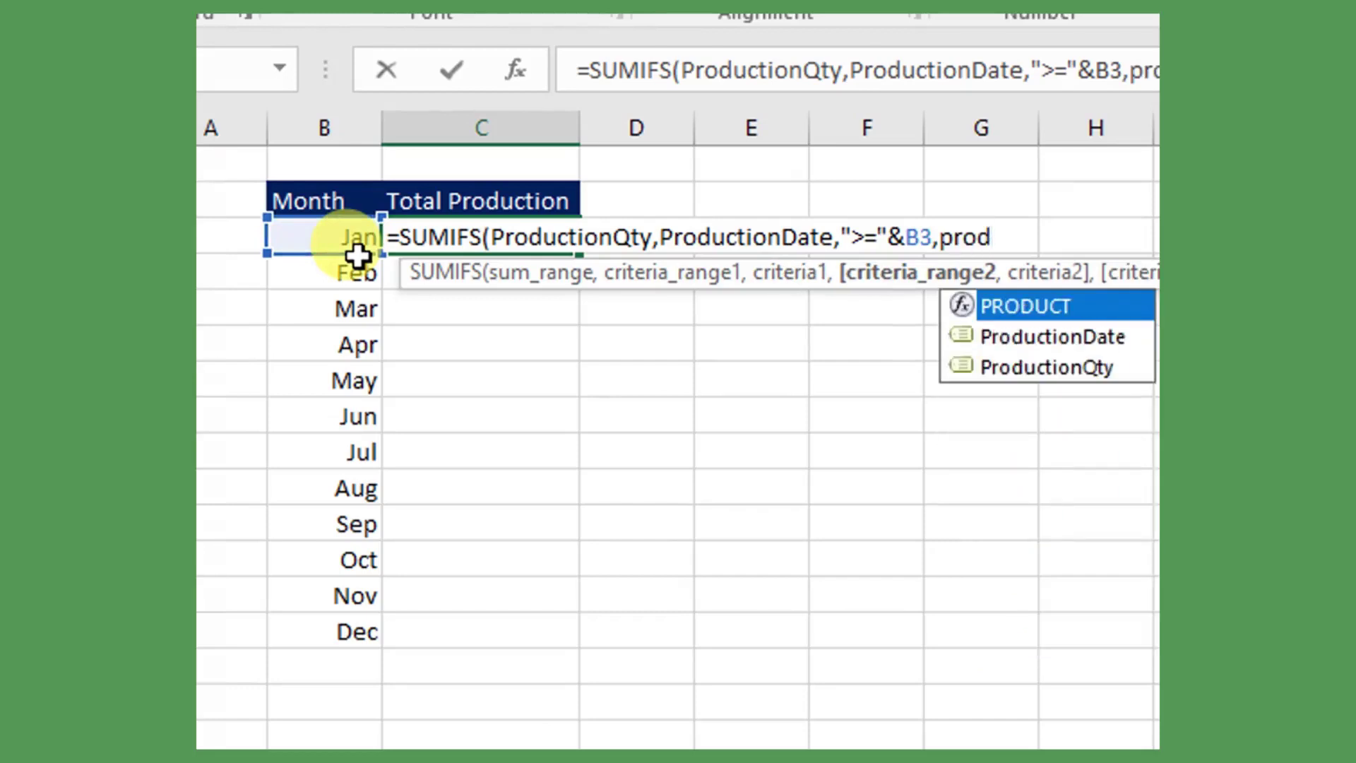
key("Down")
key("Tab")
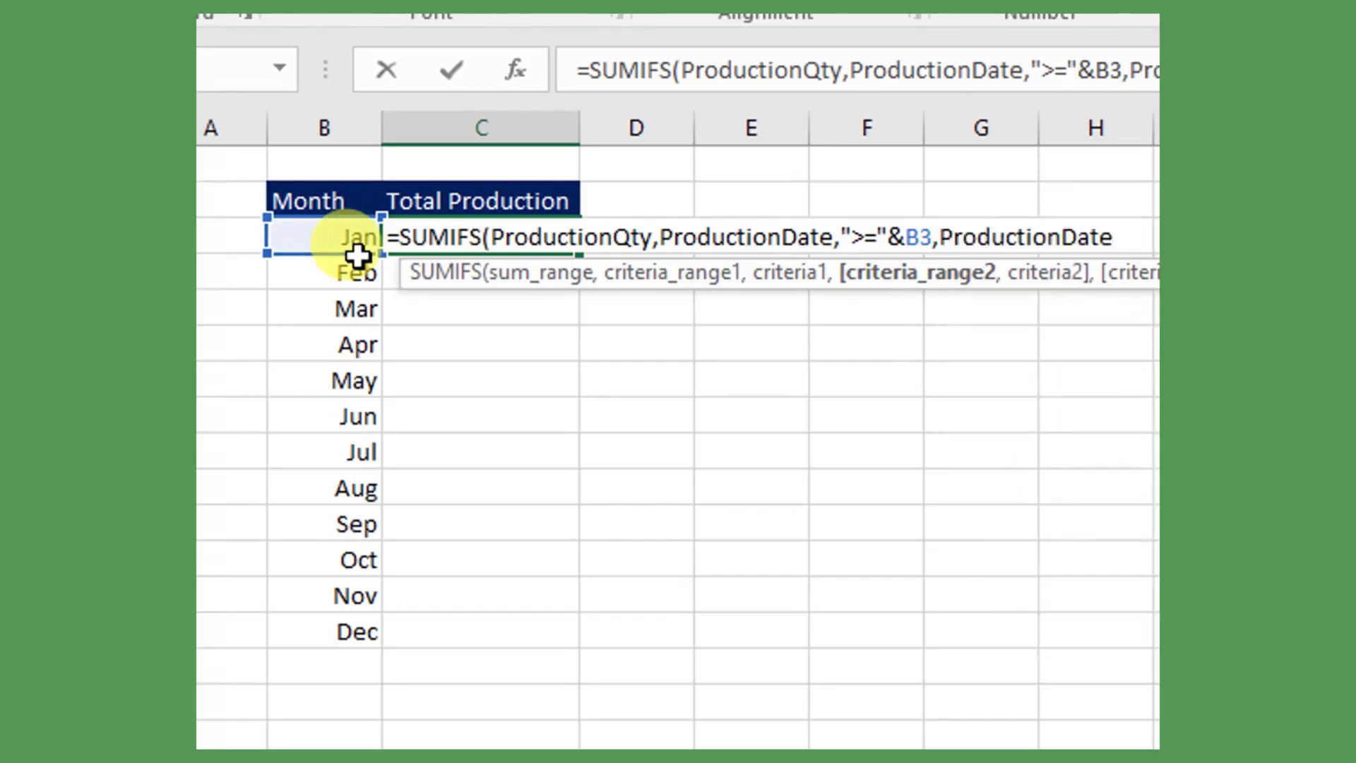
type(",\"<=")
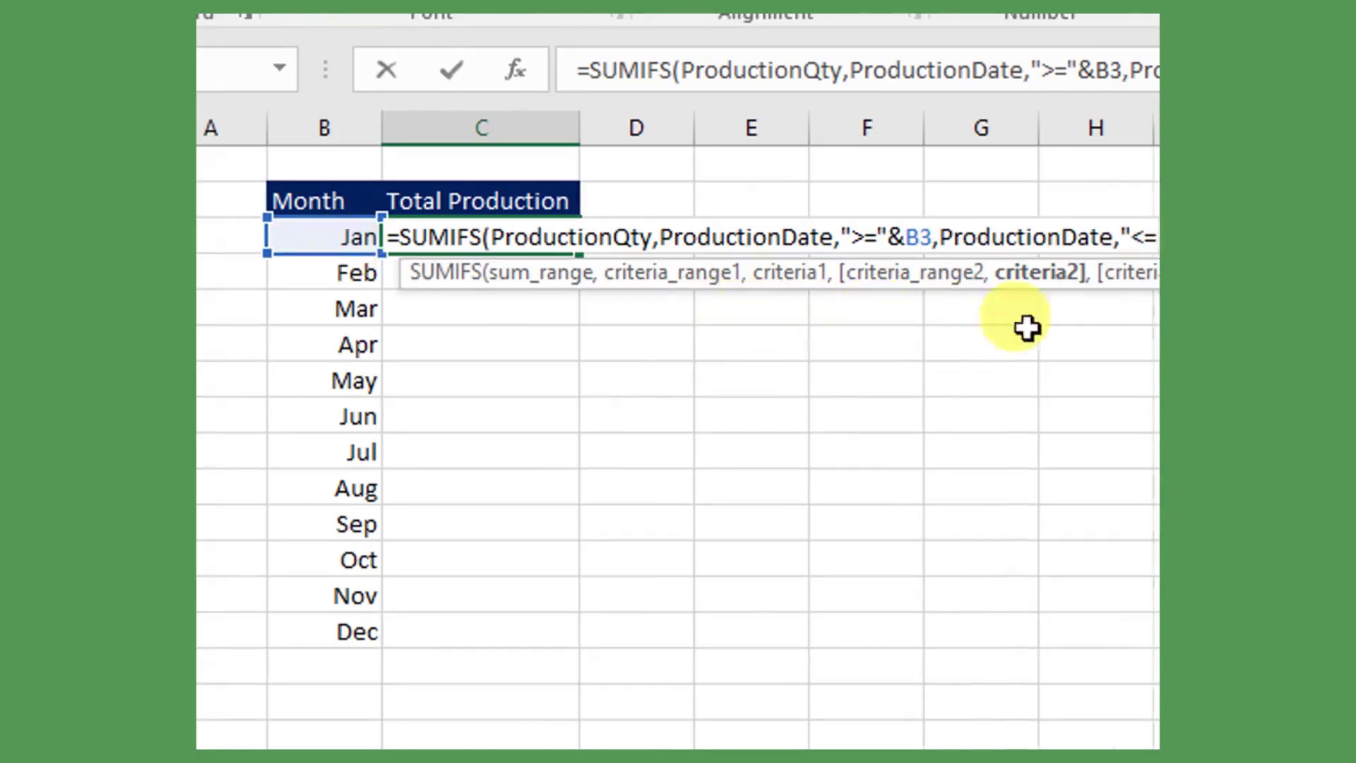
scroll(1027, 326, "right", 3)
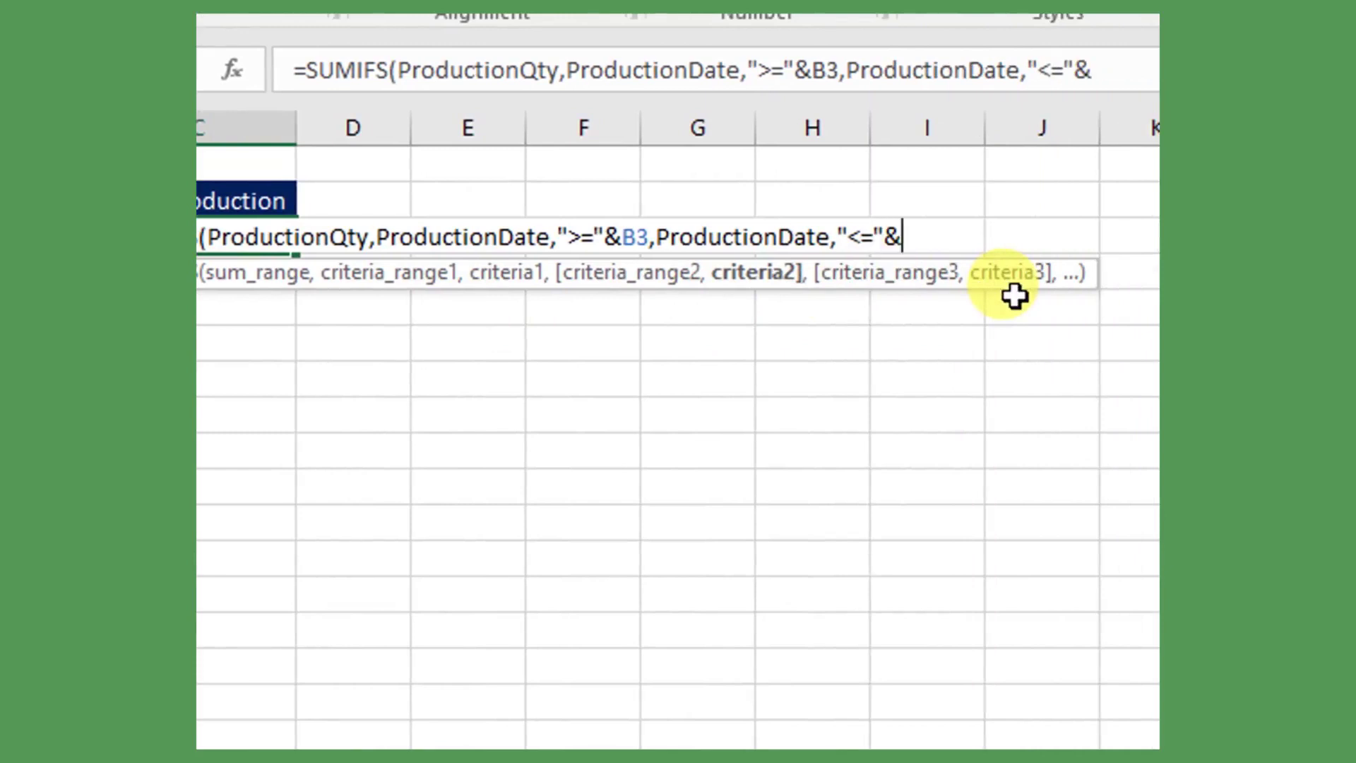
type("eo")
key("Tab")
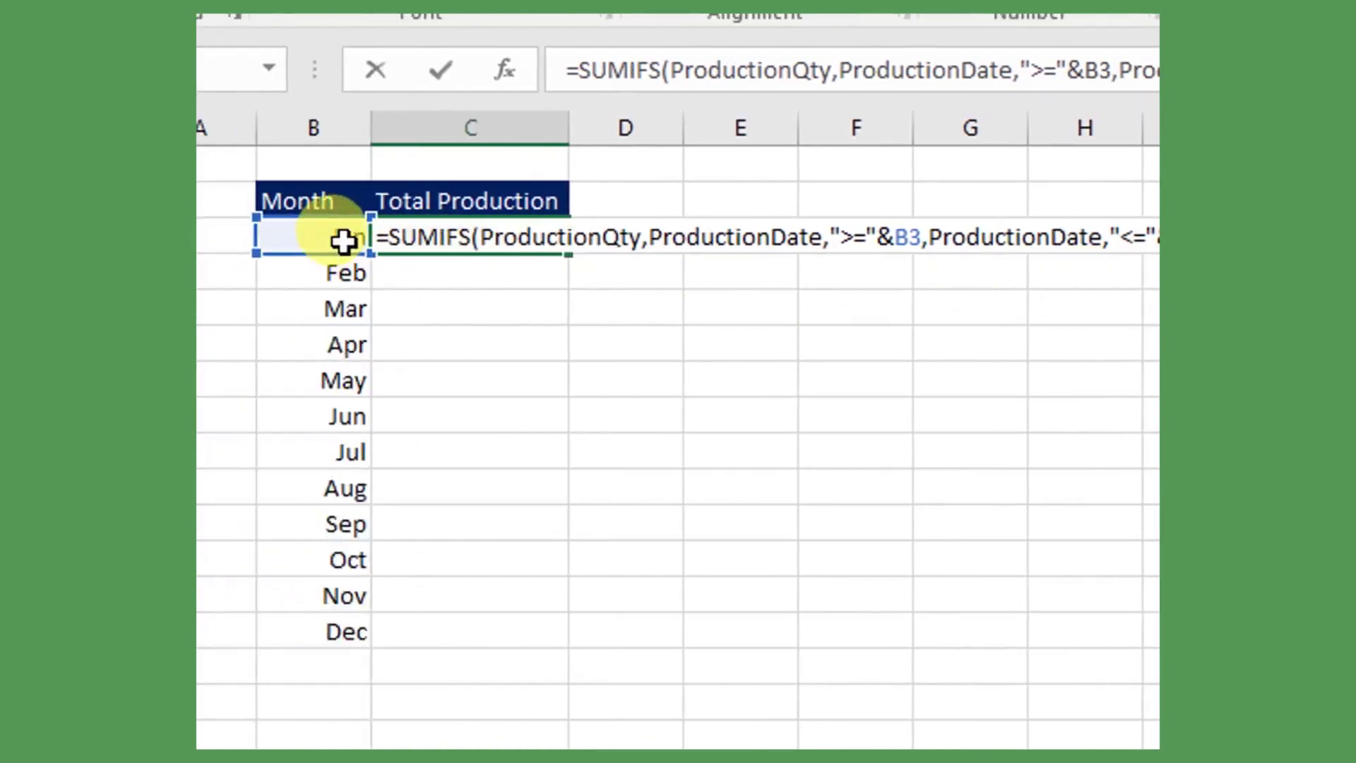
left_click(343, 239)
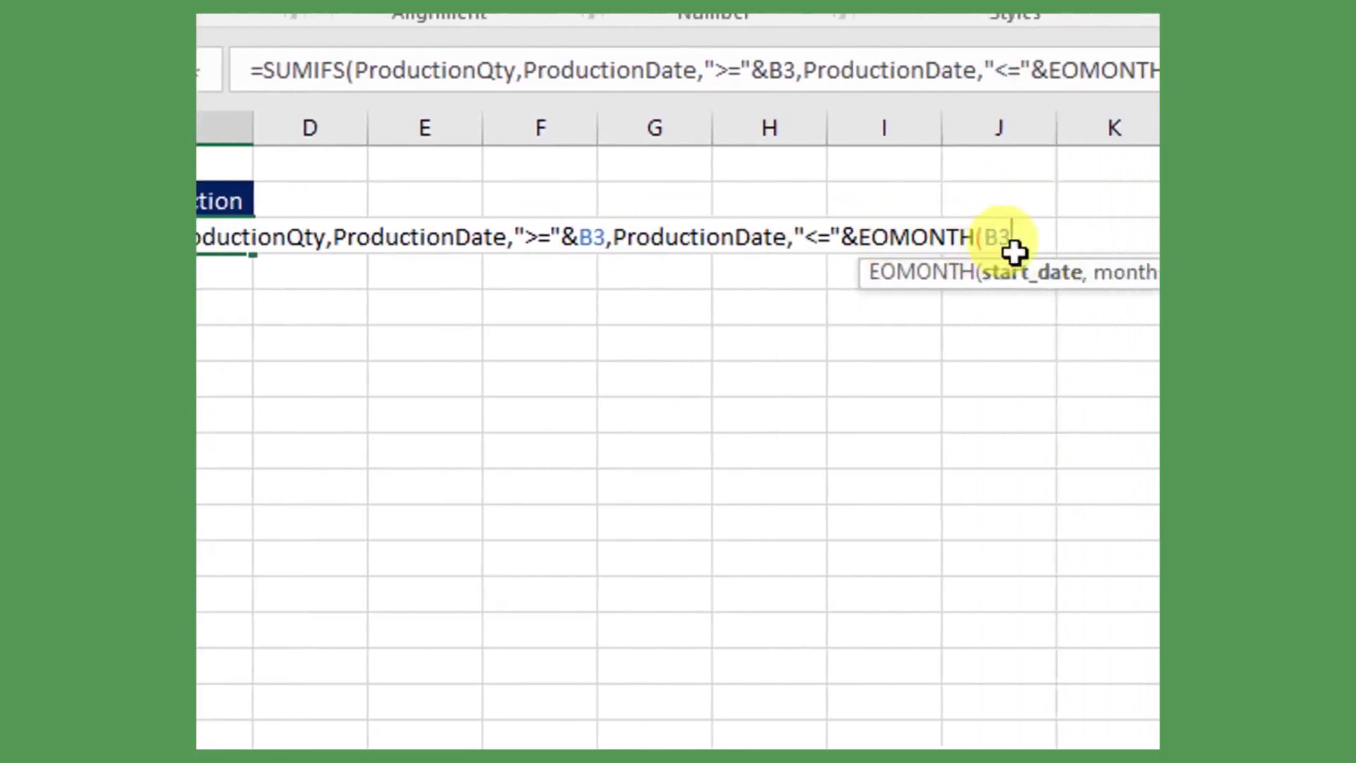
type(",0")
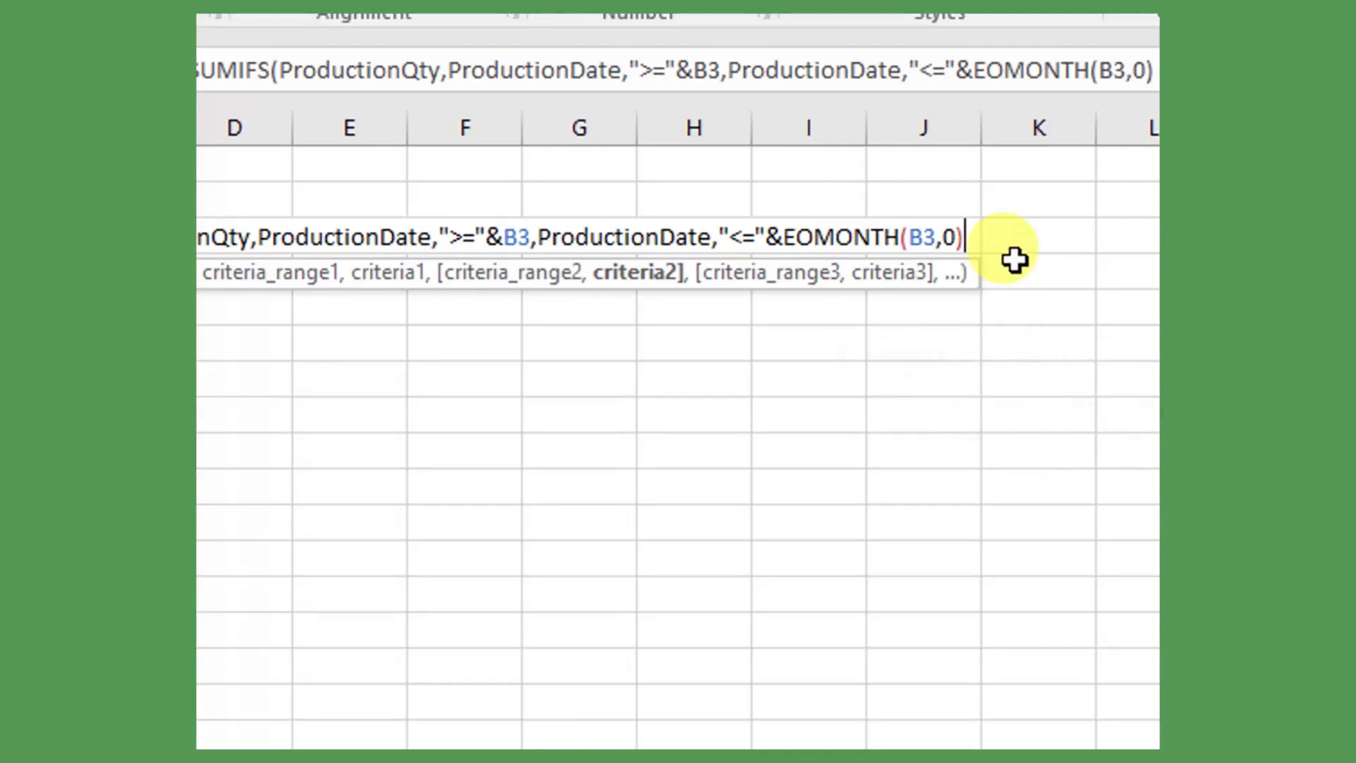
key("Return")
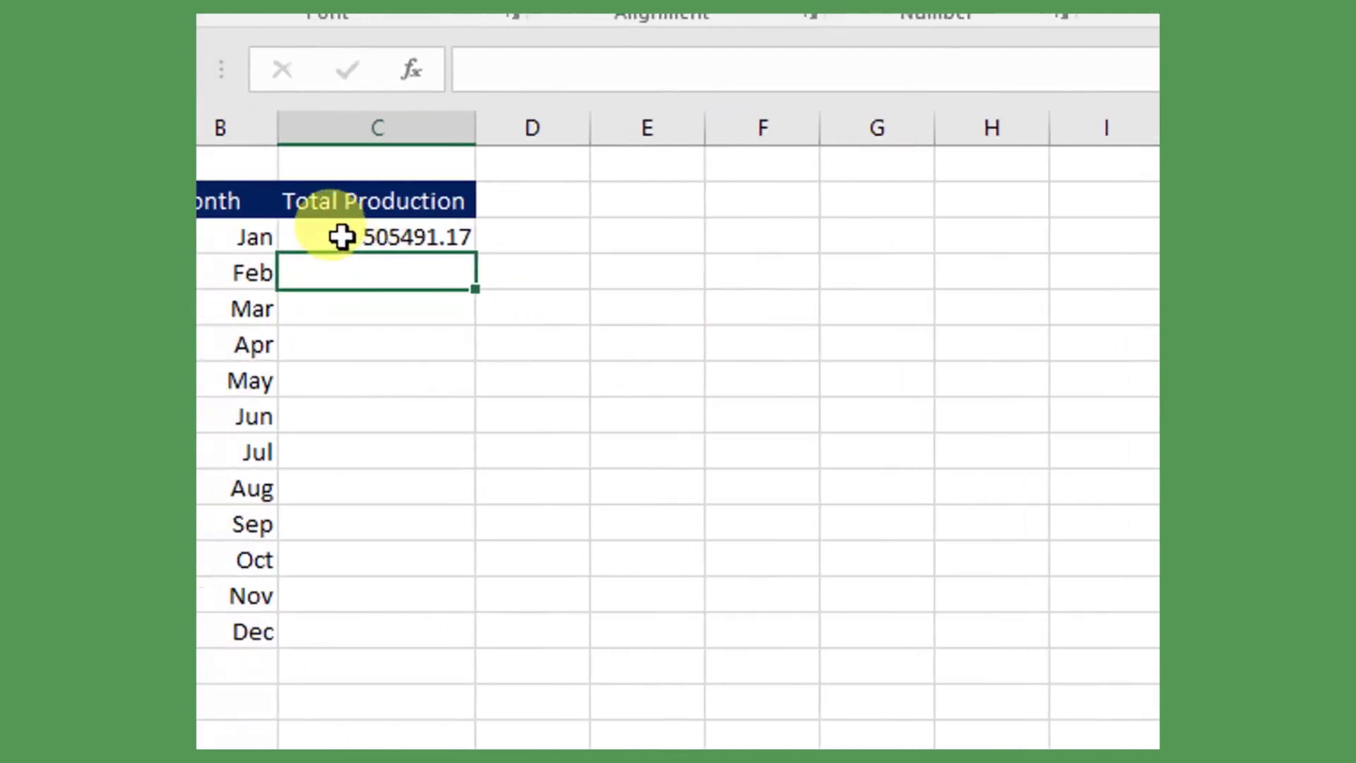
- Copy the SUMIFS formula from C3 down to C14 for all months, and review the January cells B3 and C3
left_click(296, 236)
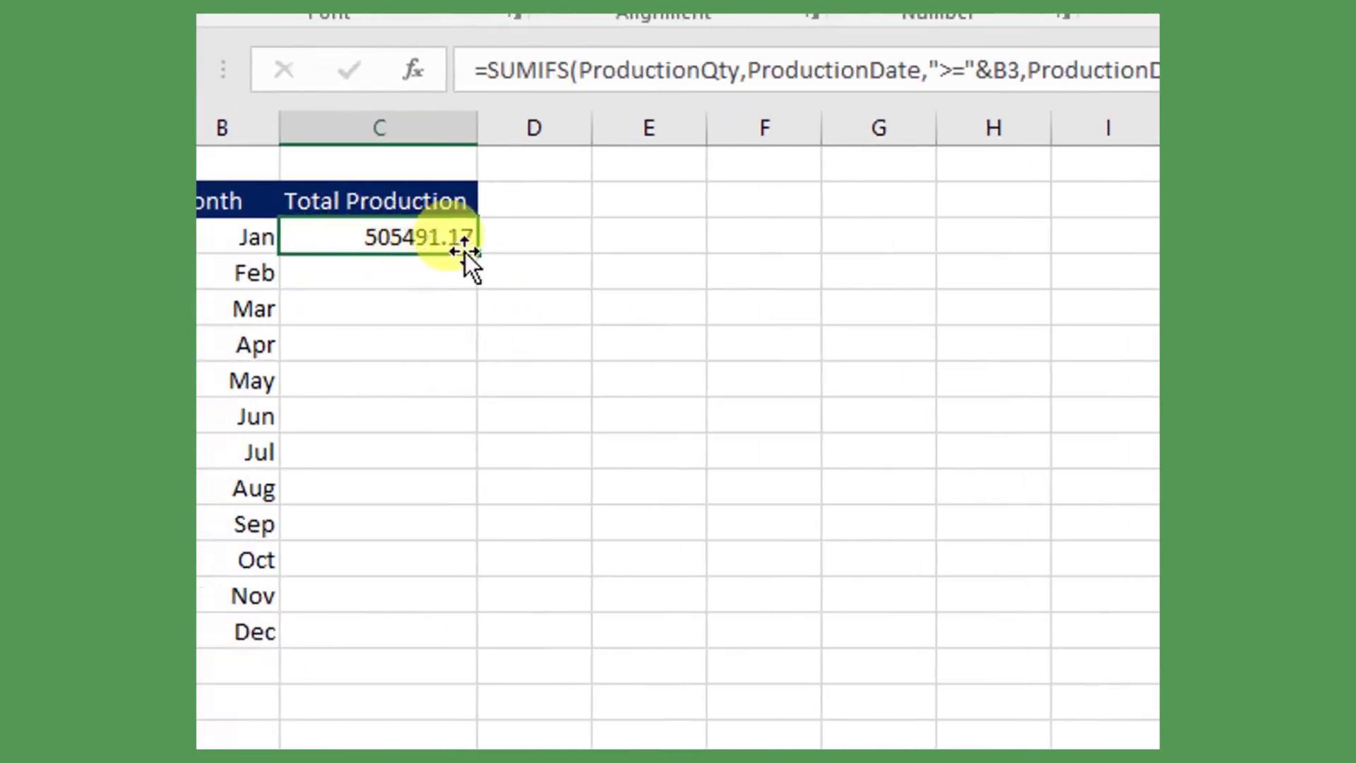
left_click_drag(475, 254, 473, 634)
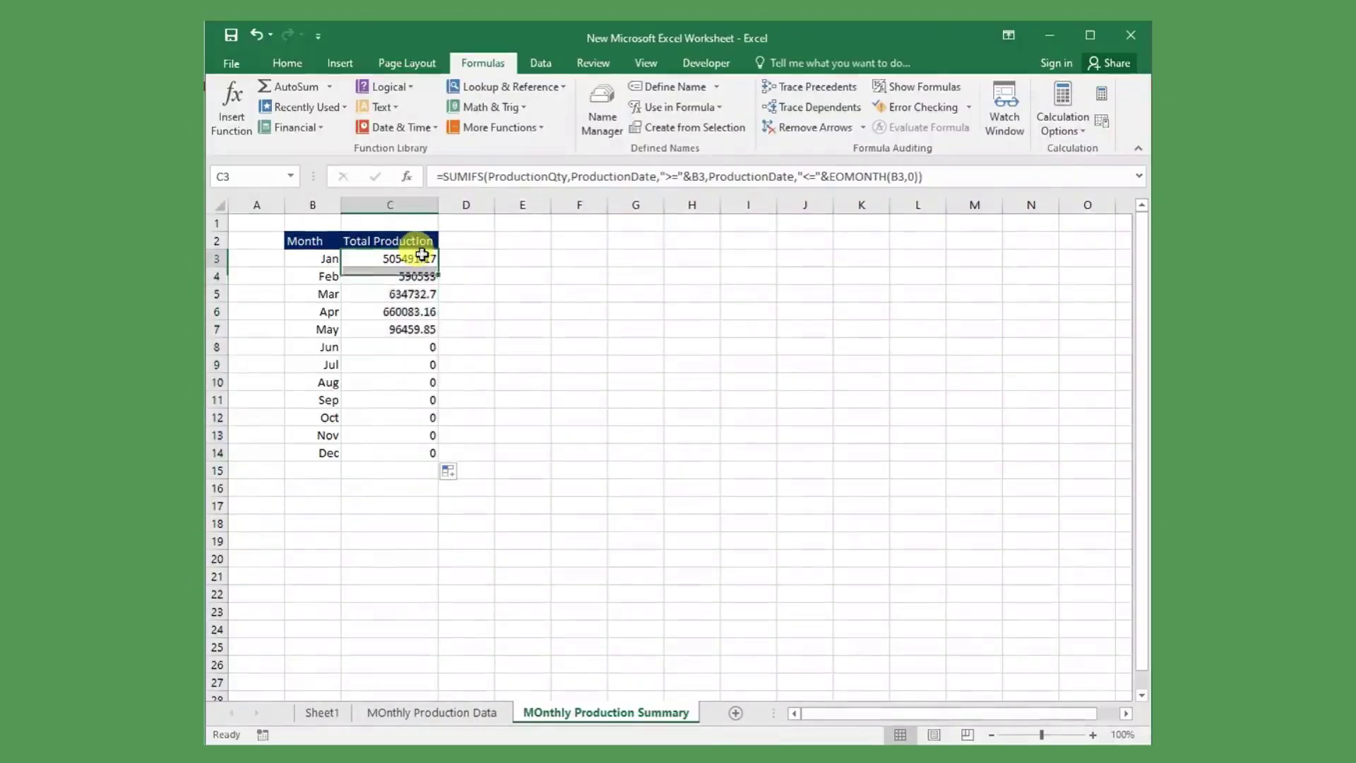
left_click(304, 257)
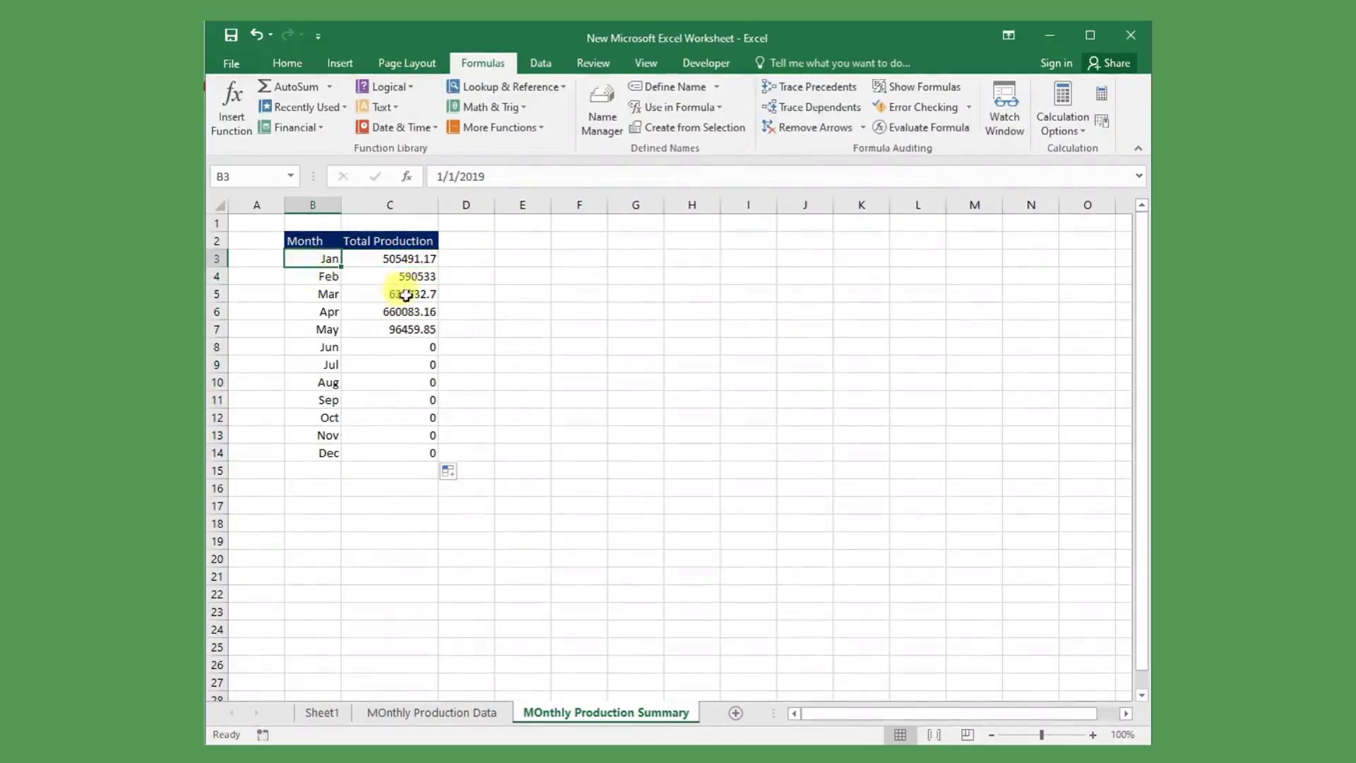
left_click(411, 262)
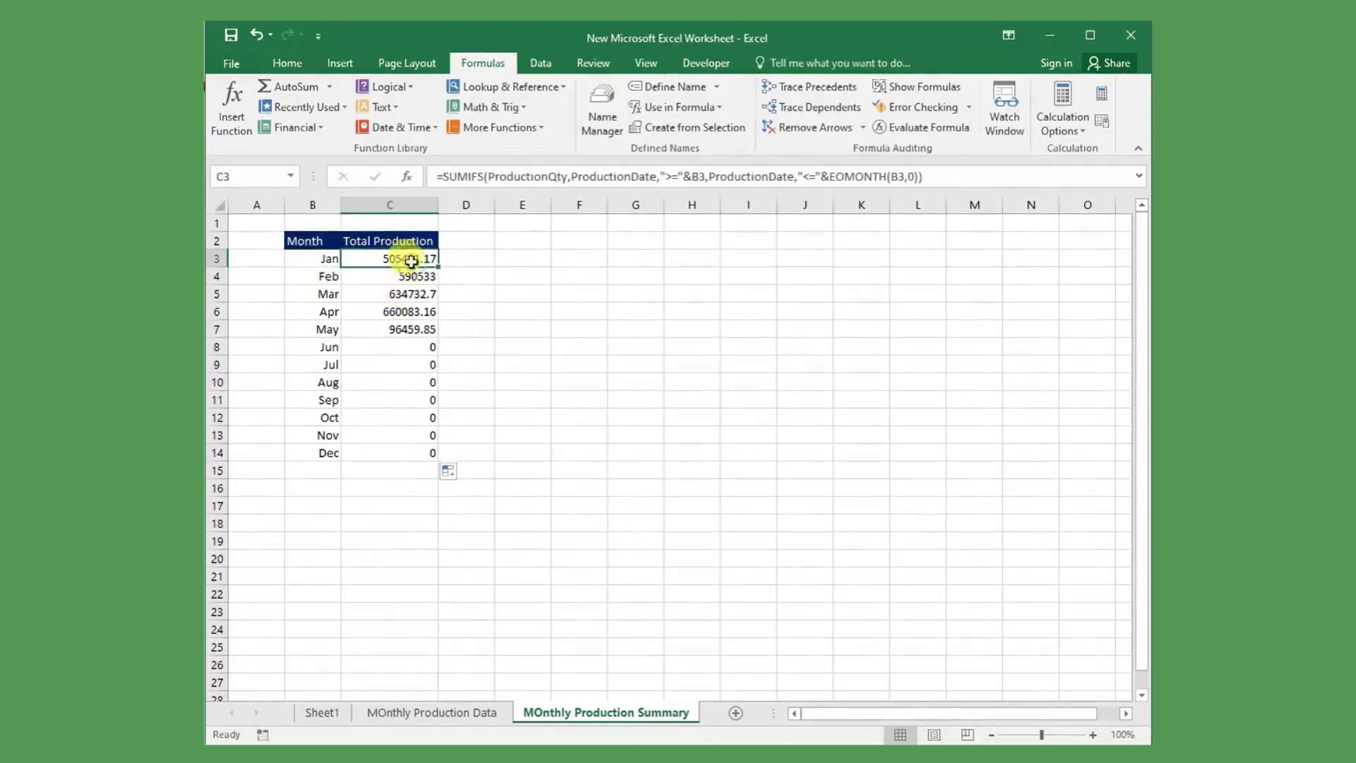
- Turn on filtering for the header row of the MOnthly Production Data sheet
left_click(434, 715)
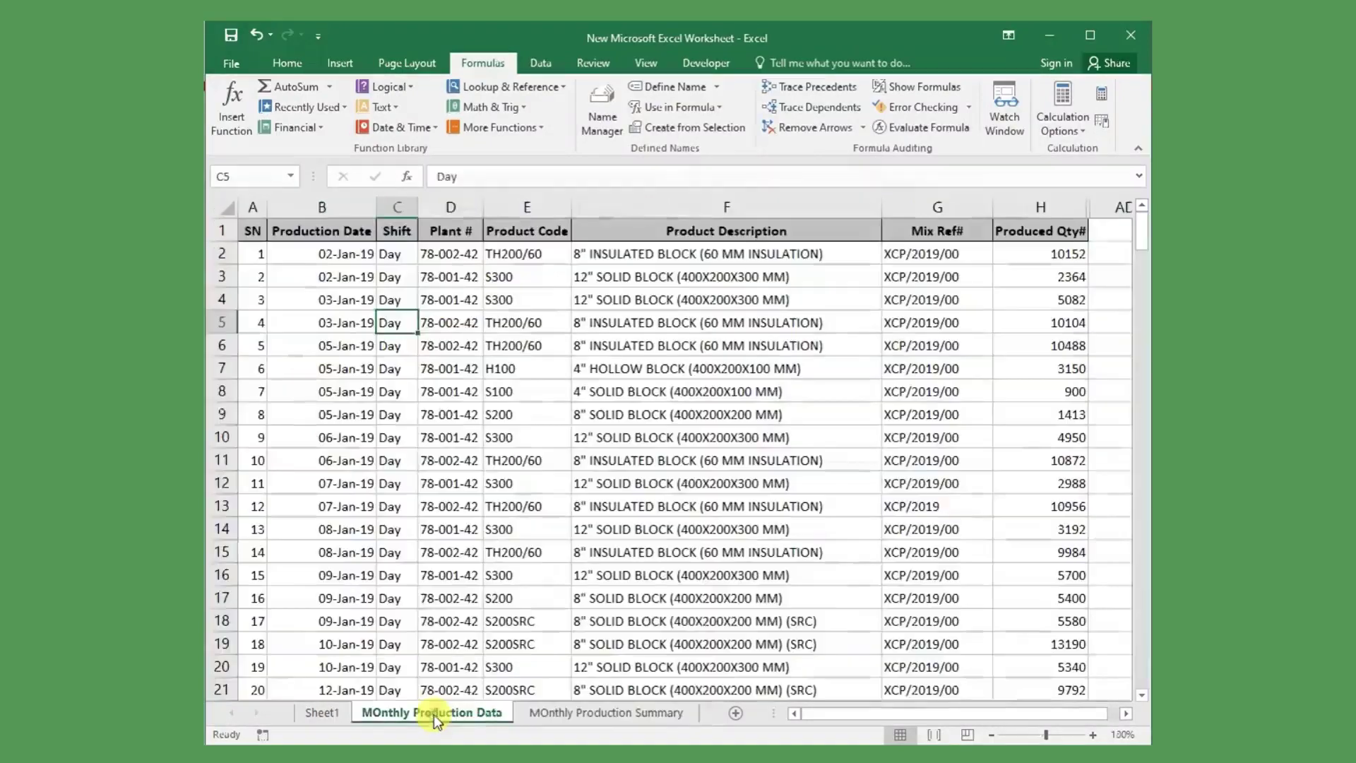
left_click(320, 233)
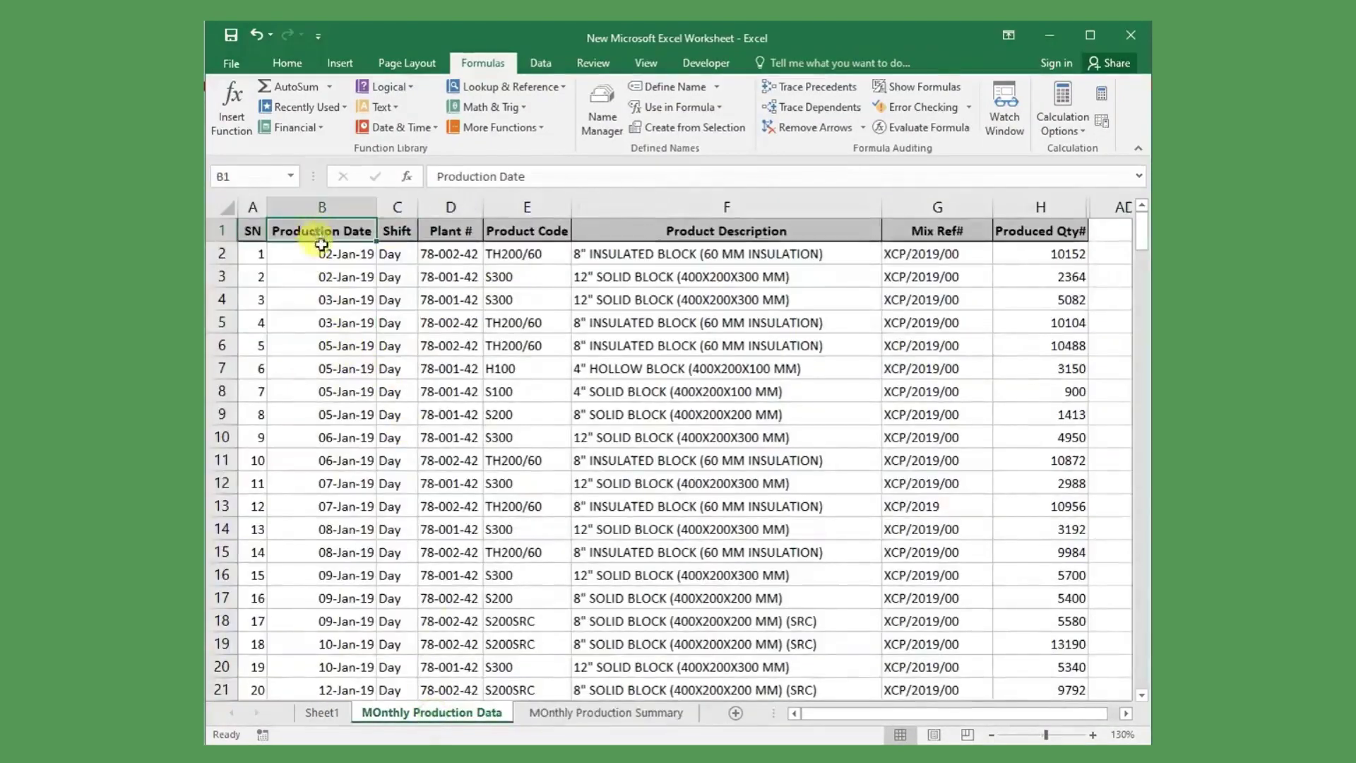
left_click(287, 63)
left_click(1026, 121)
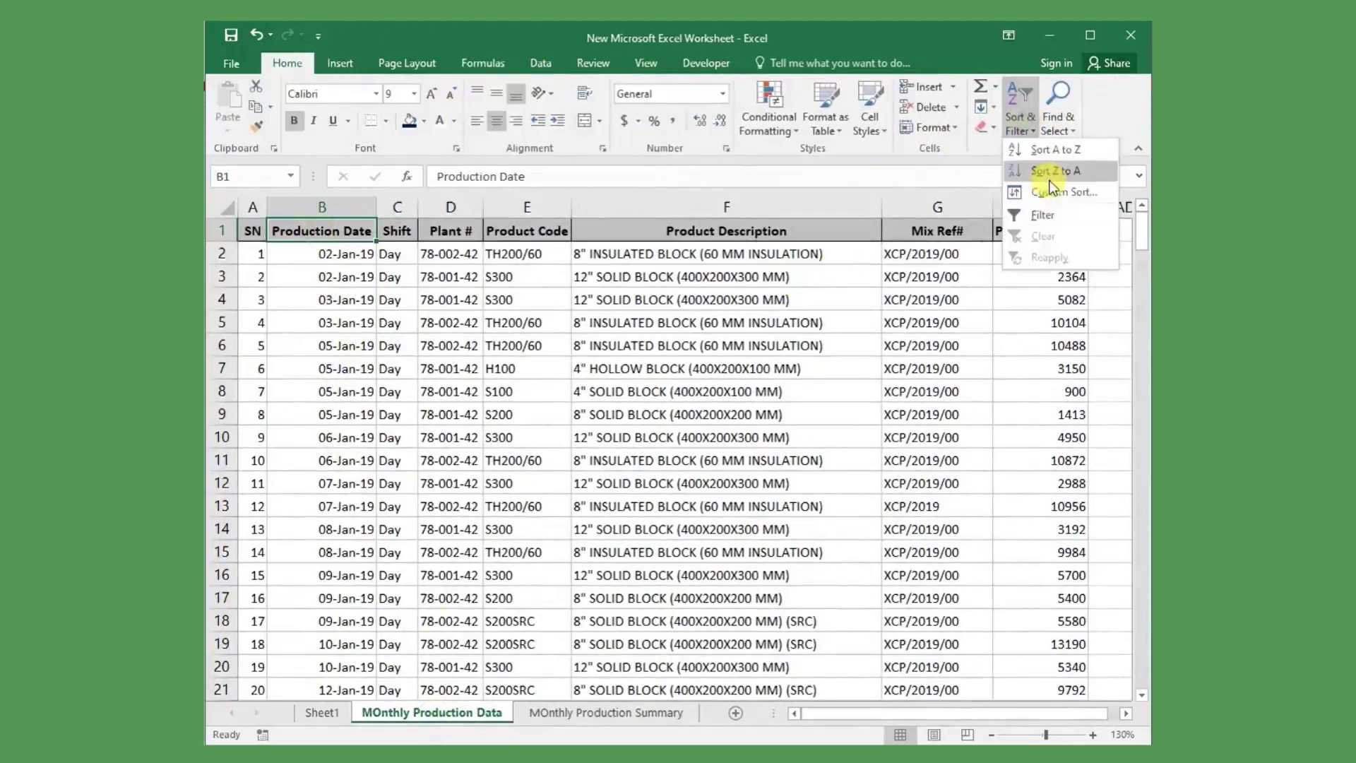
left_click(1040, 213)
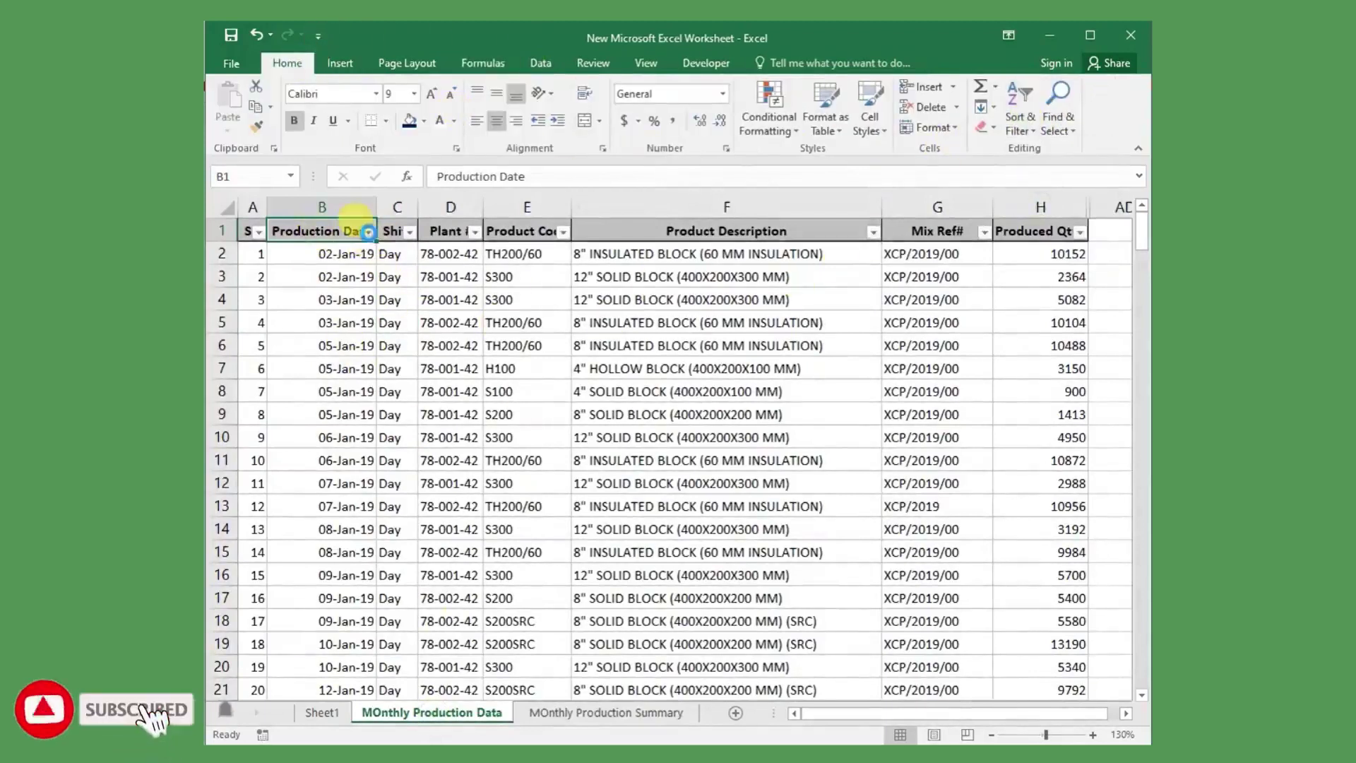
- Filter Production Date to January only and select the Produced Qty# column to check its sum against the summary
left_click(368, 233)
left_click(209, 405)
left_click(210, 433)
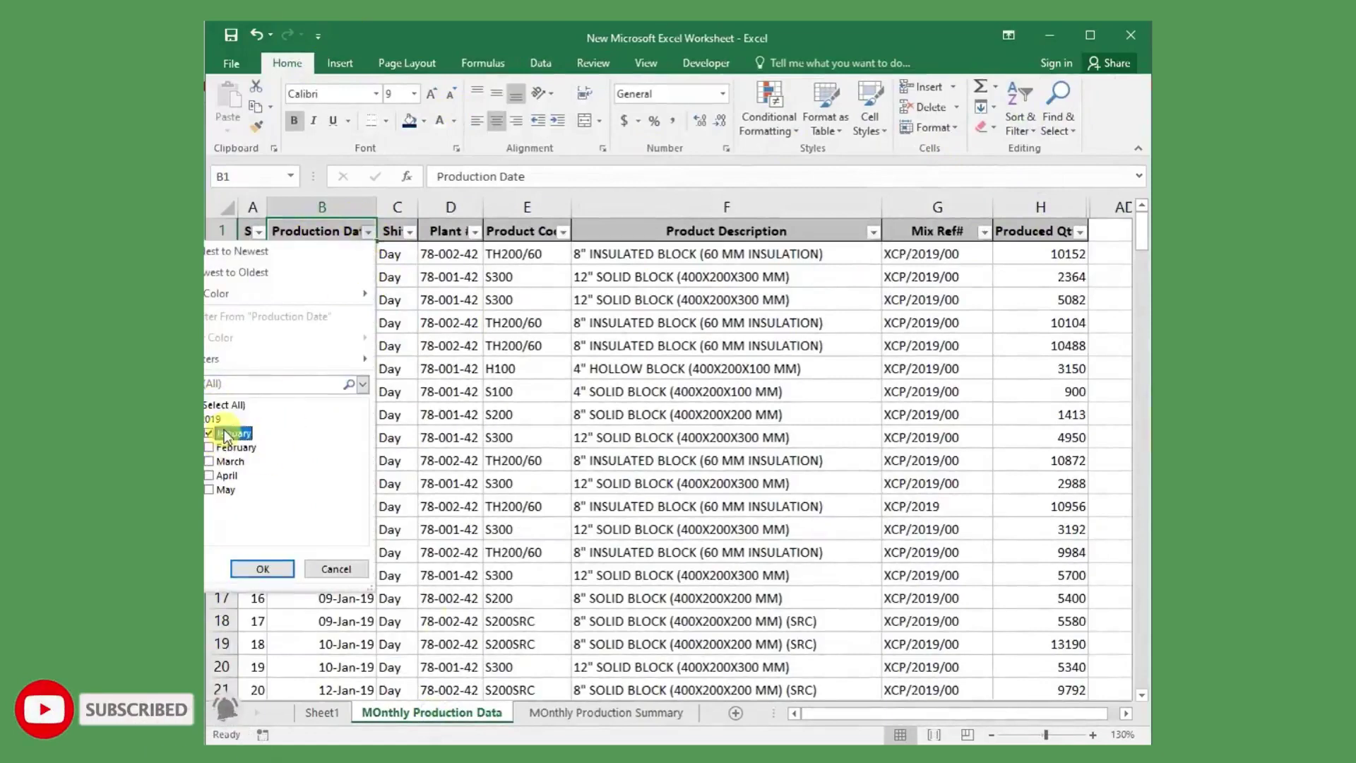
left_click(262, 568)
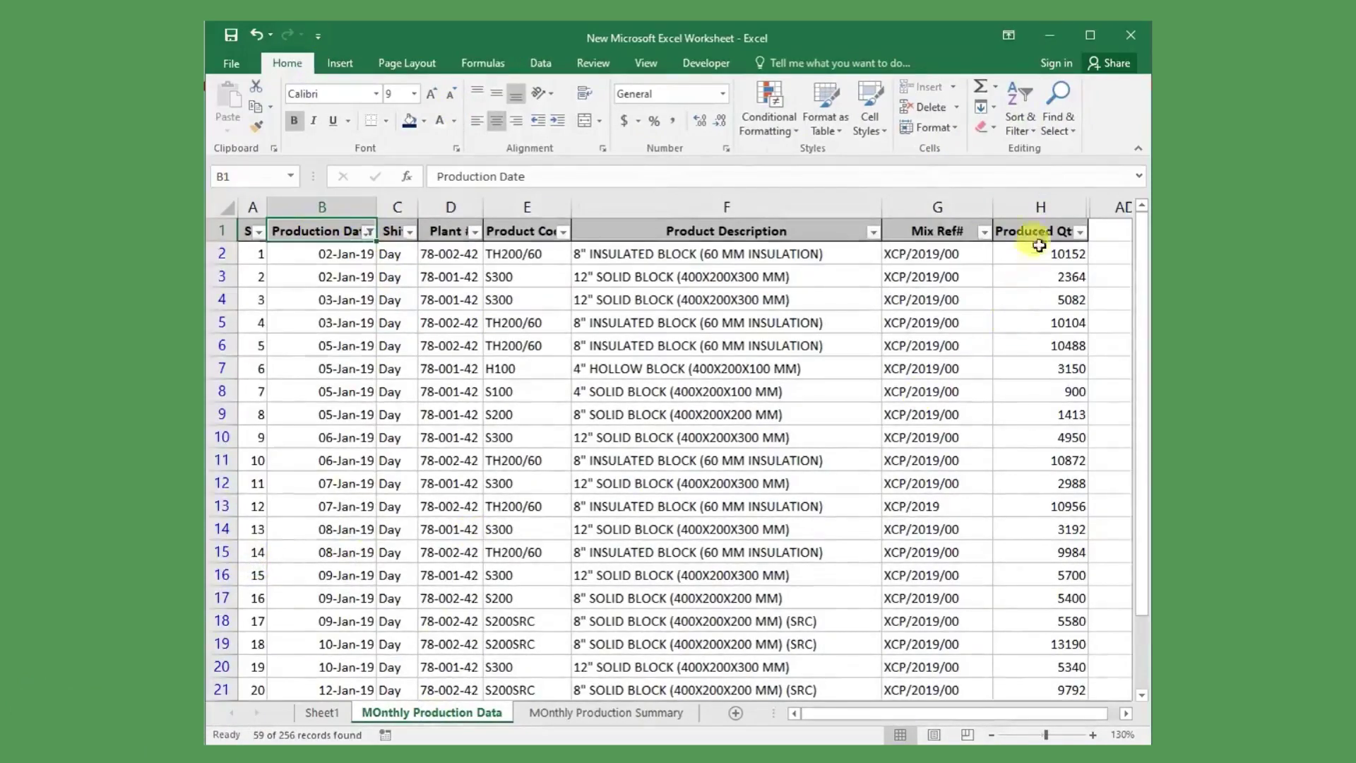
left_click(1045, 207)
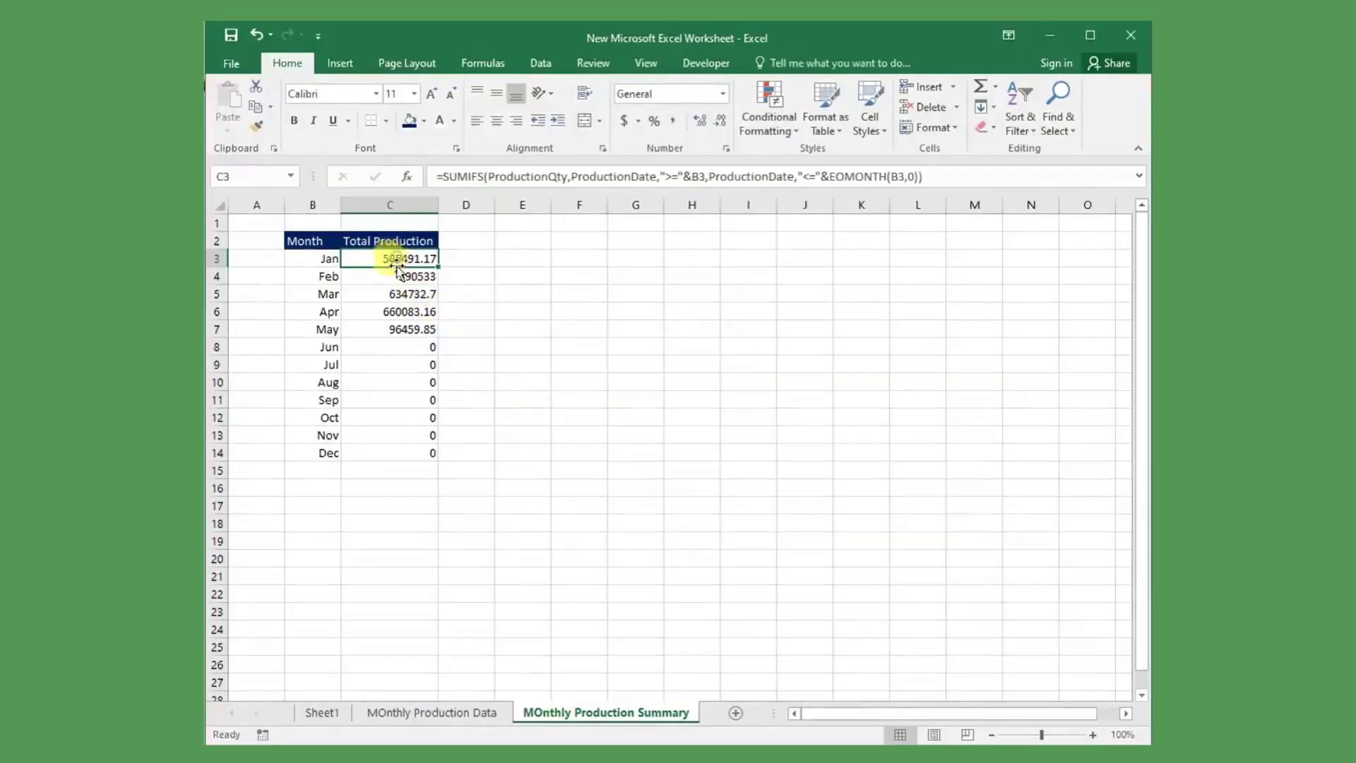
- Extend the SN numbering below the last record on the MOnthly Production Data sheet down to 266 in A267
left_click_drag(338, 345, 365, 346)
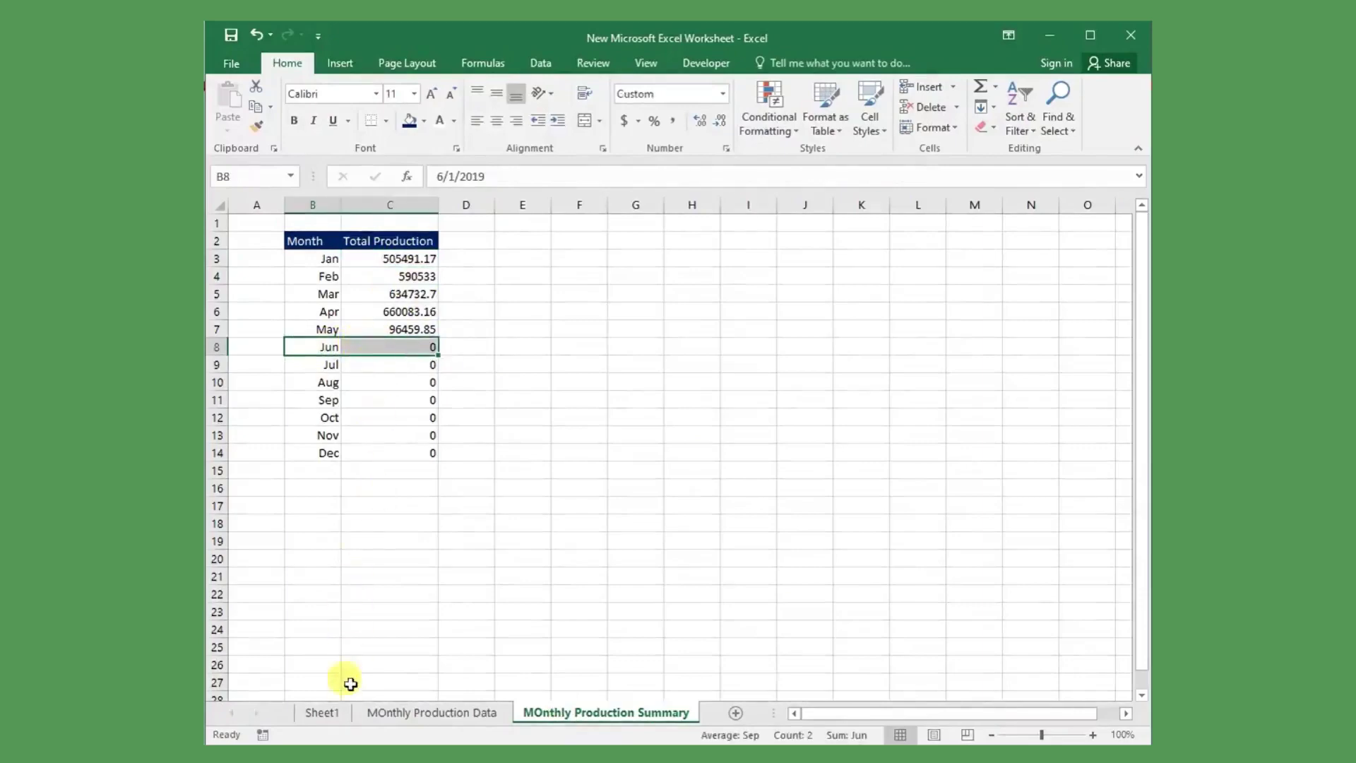
left_click(389, 713)
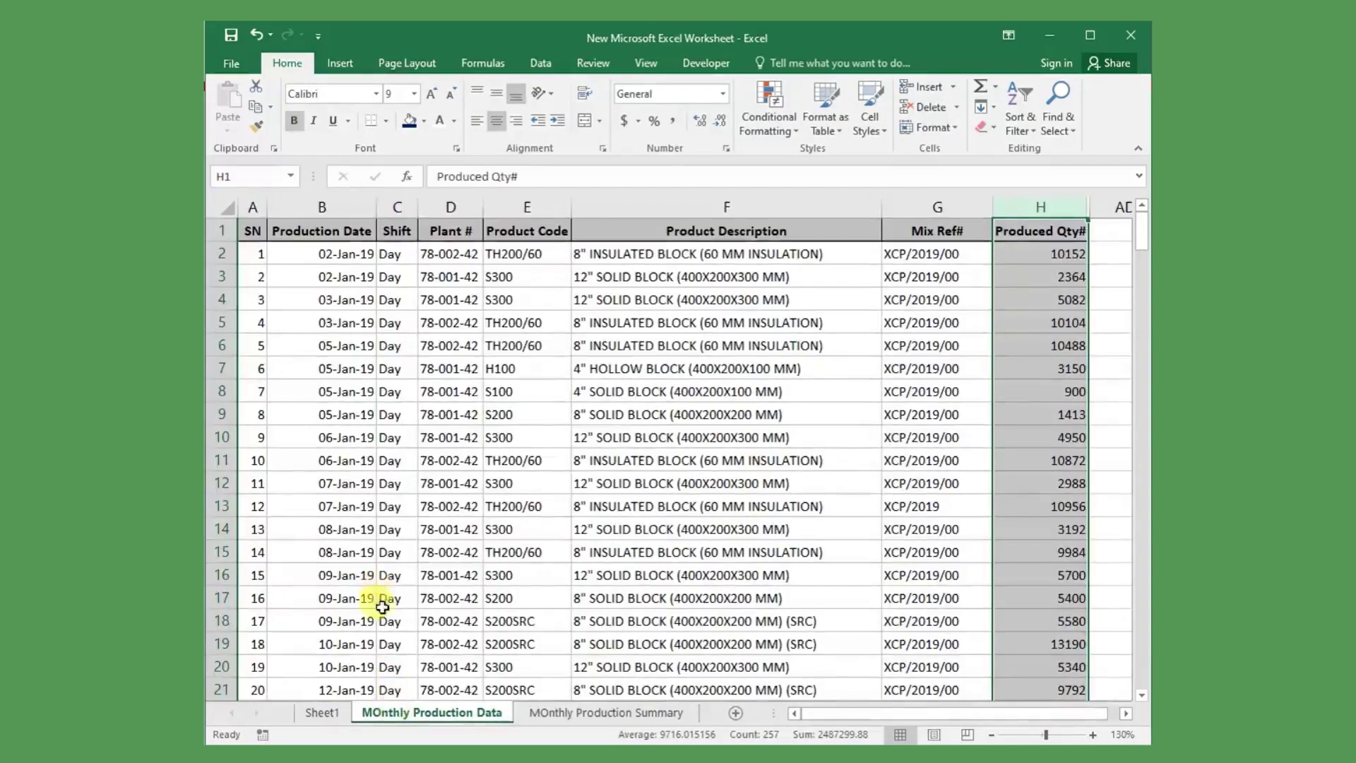
scroll(1126, 439, "down", 20)
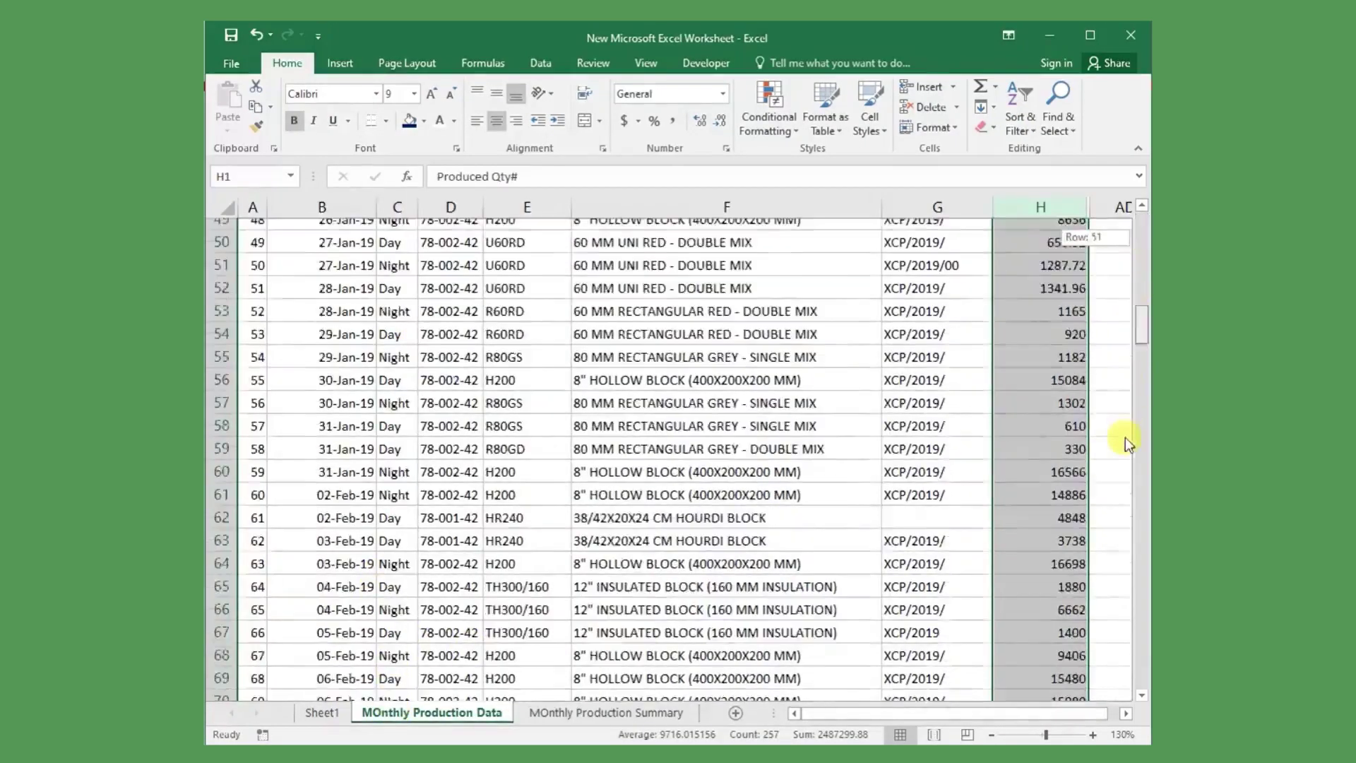
scroll(879, 459, "down", 14)
scroll(879, 459, "down", 20)
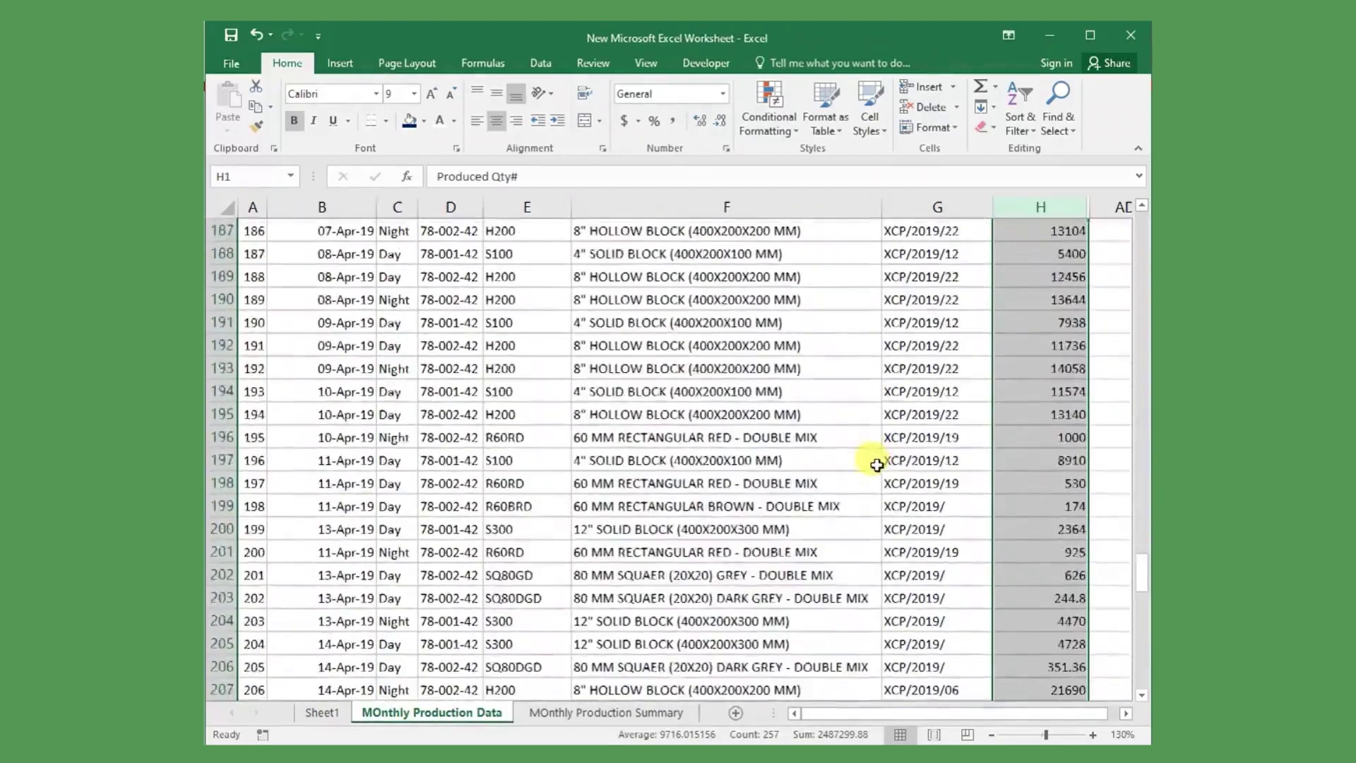
scroll(381, 432, "up", 5)
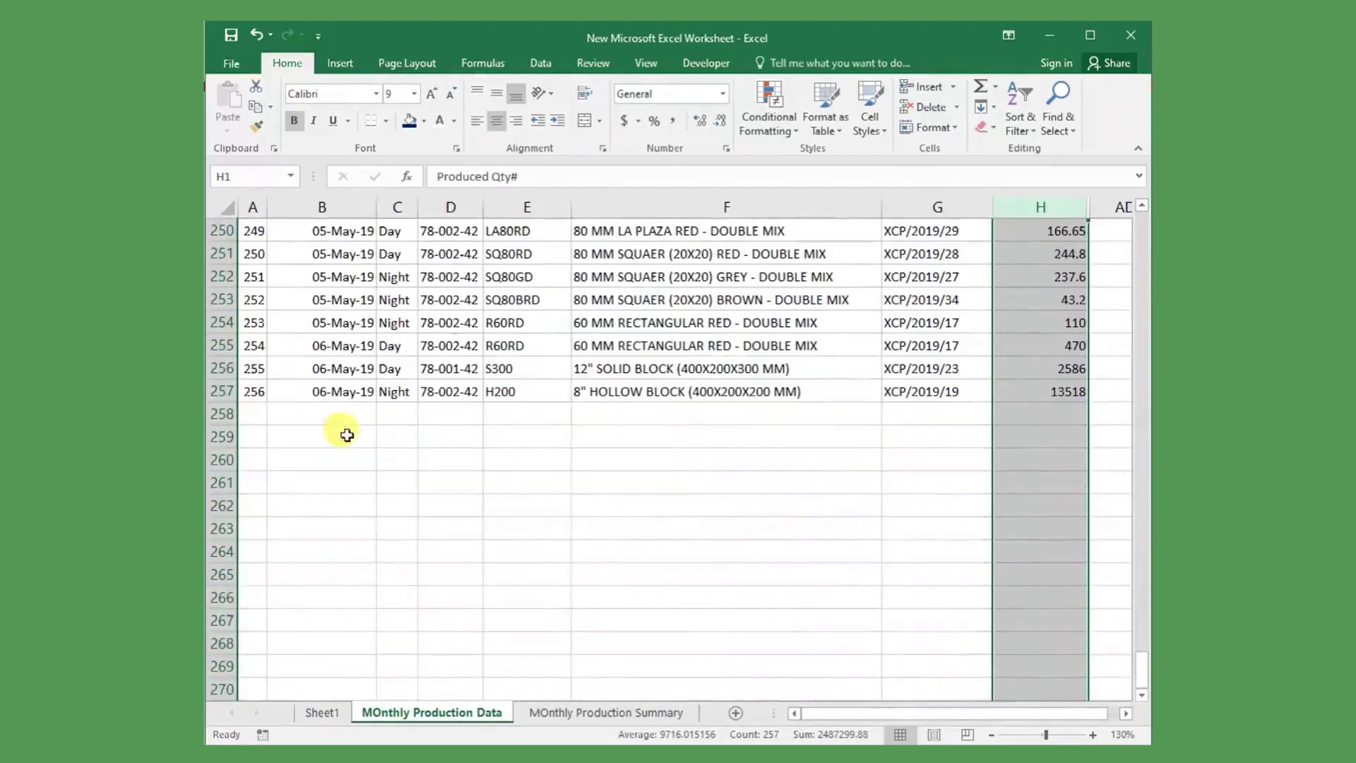
left_click_drag(253, 368, 269, 624)
- Enter a June record in row 258 with Production Date 6/1/19, Shift Night and Produced Qty# 25000
left_click(336, 416)
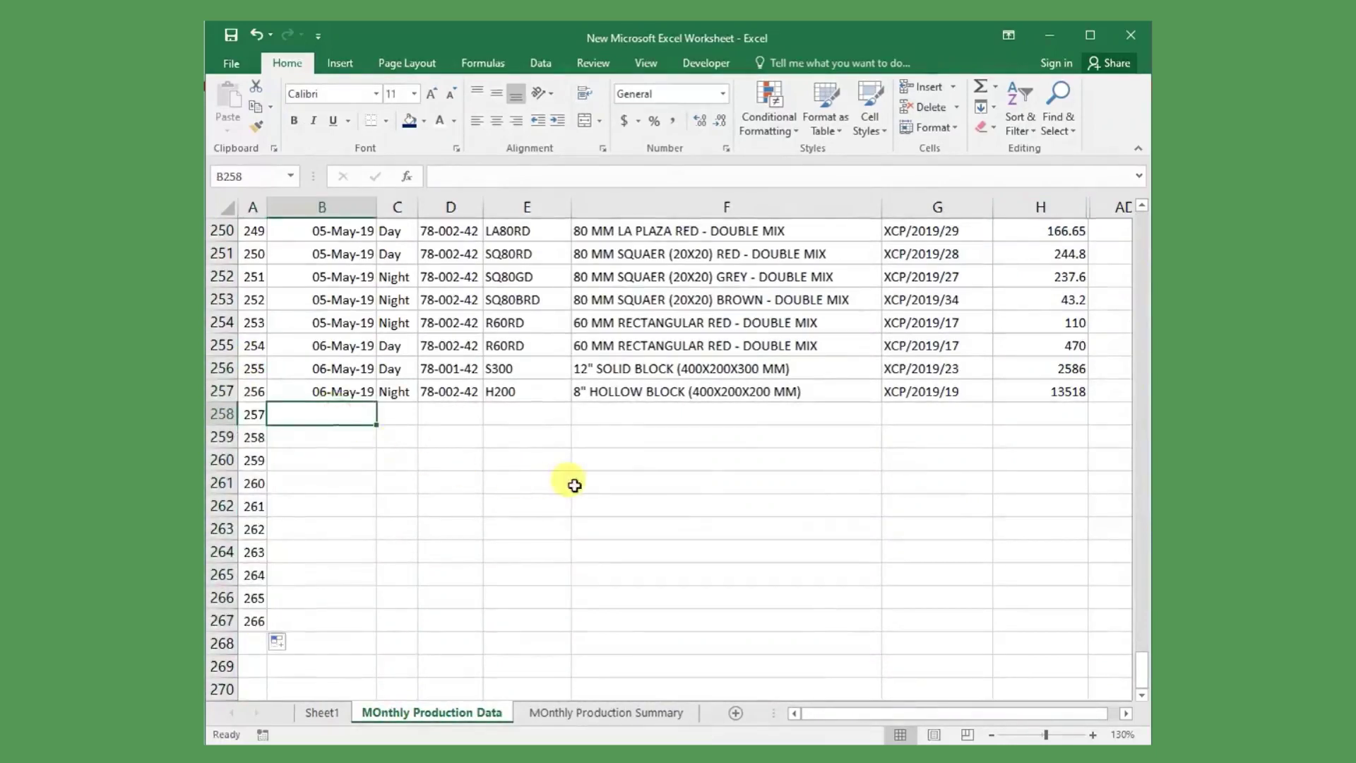
type("6/1/19")
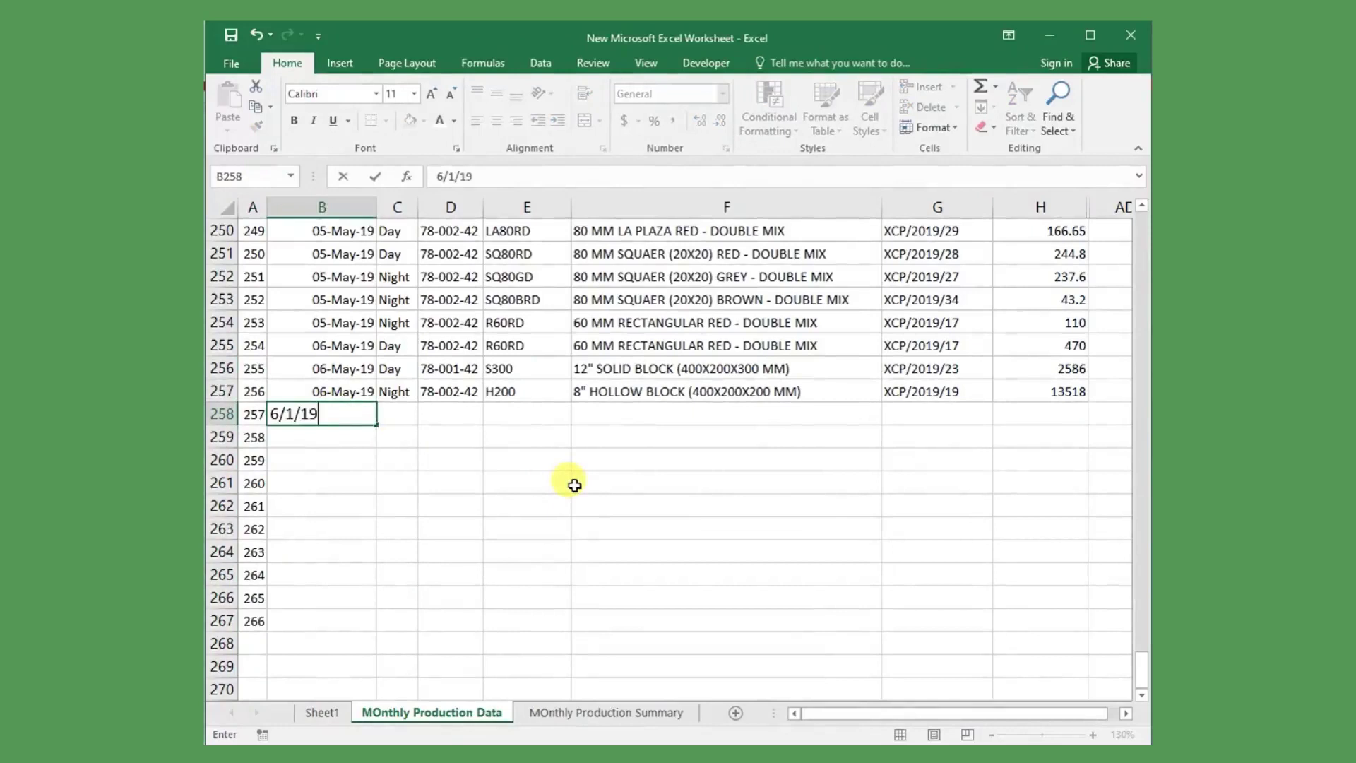
key("Tab")
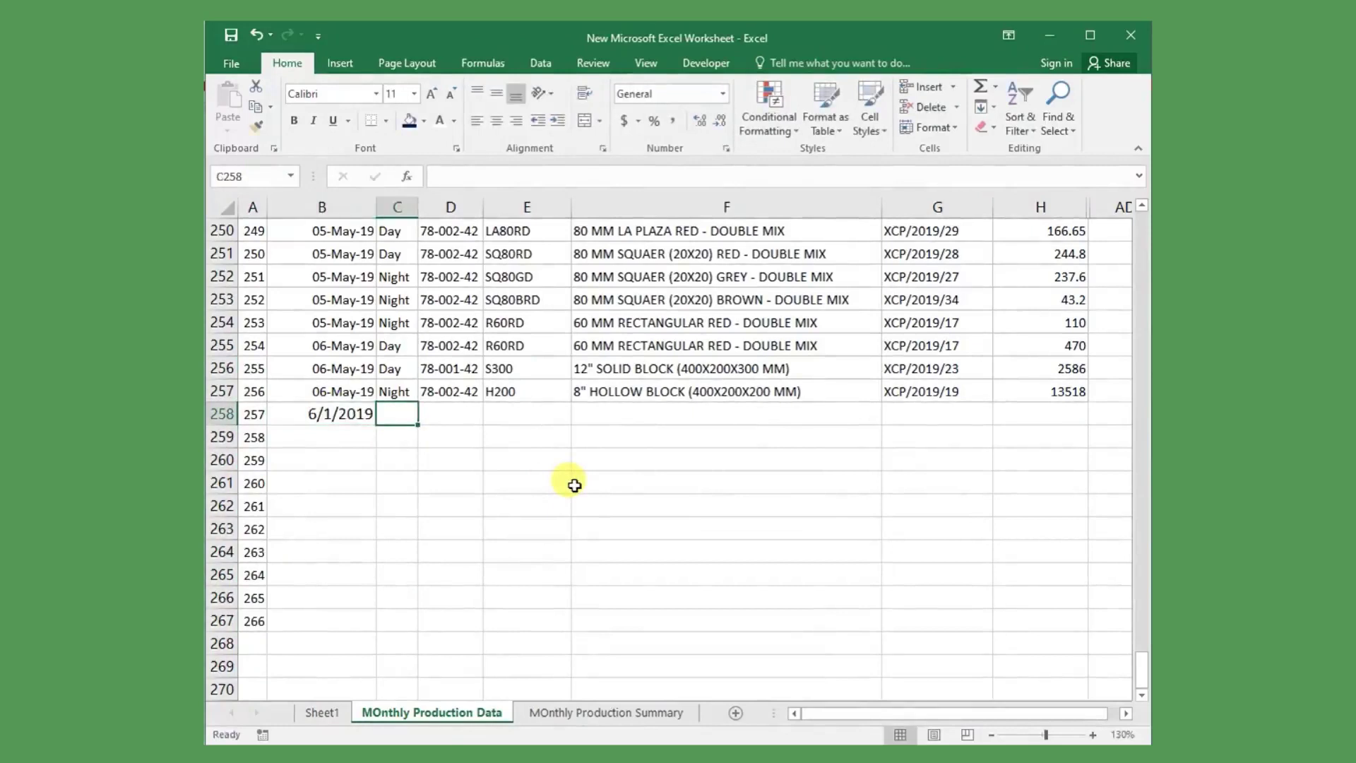
type("Night")
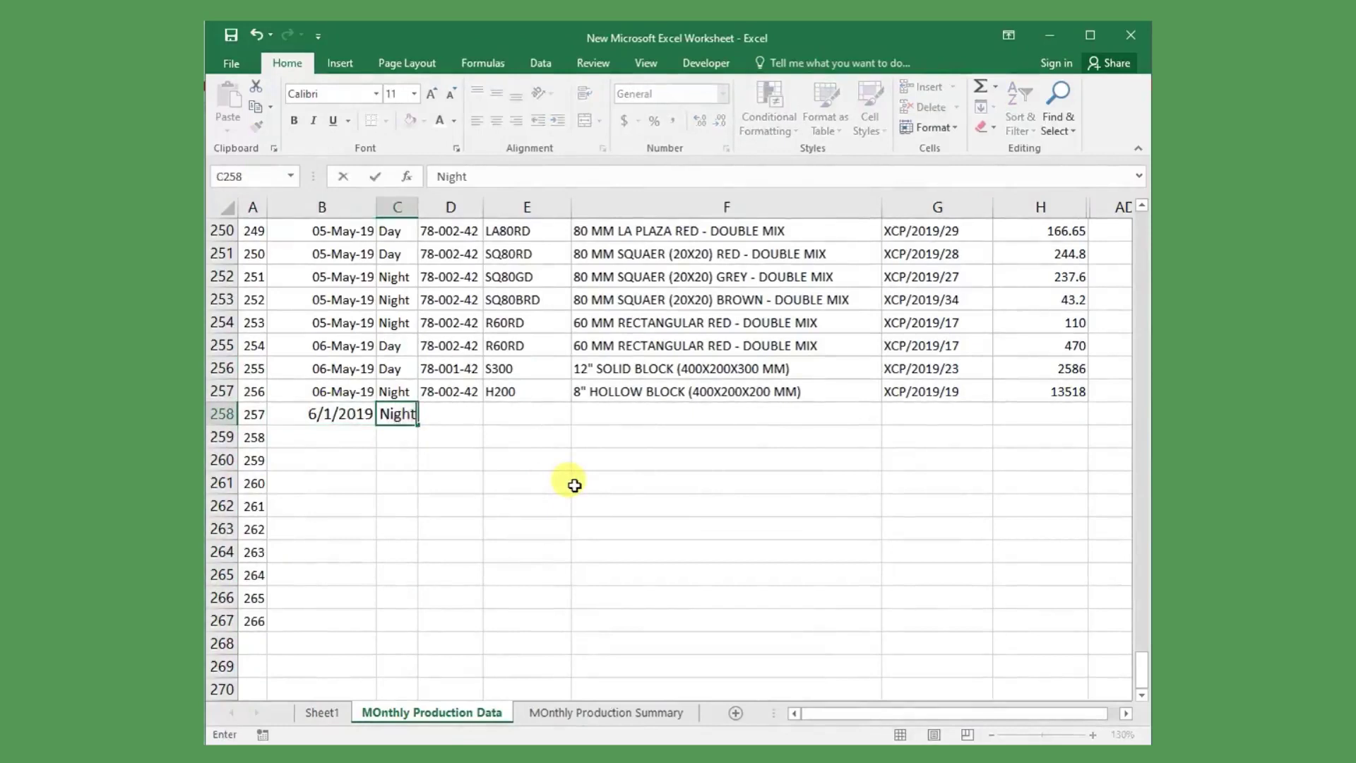
key("Tab")
key("Tab")
key("Tab")
key("Tab")
key("Tab")
type("256")
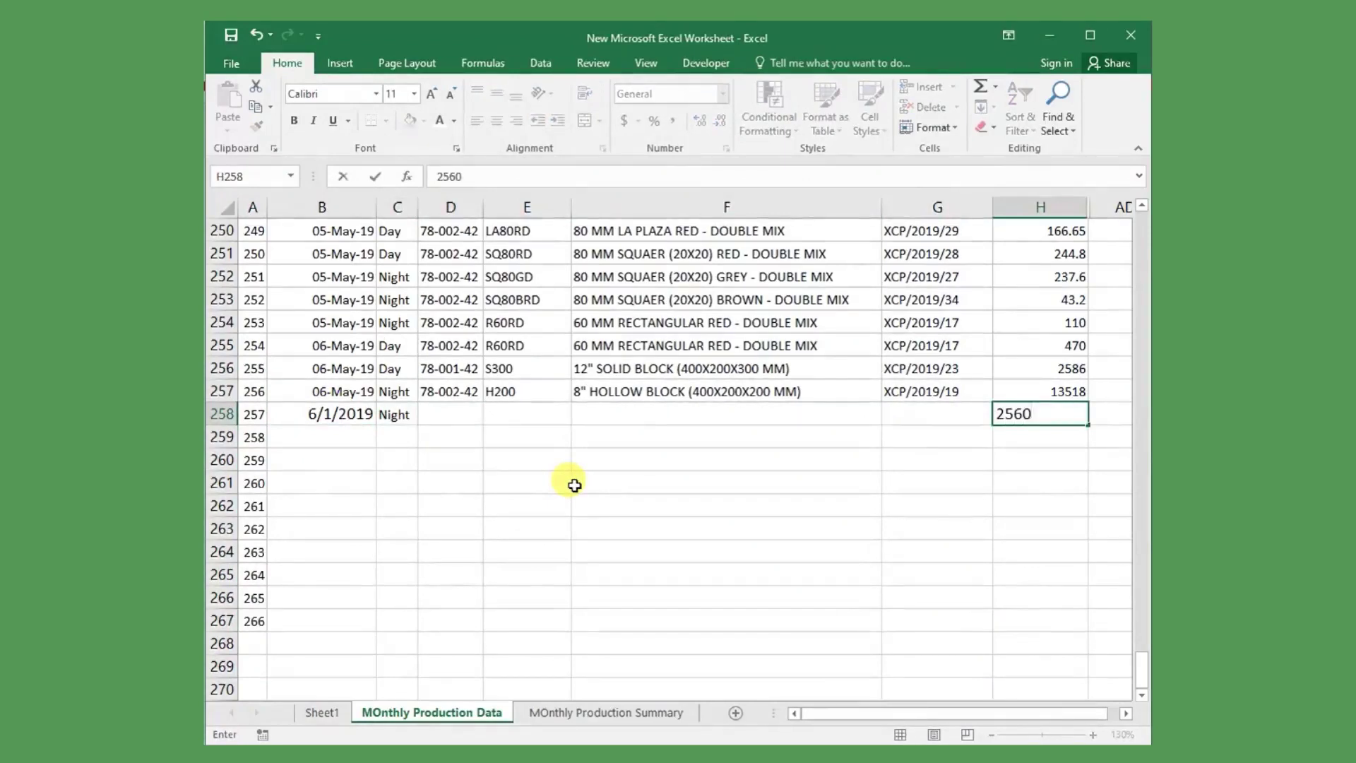
key("Return")
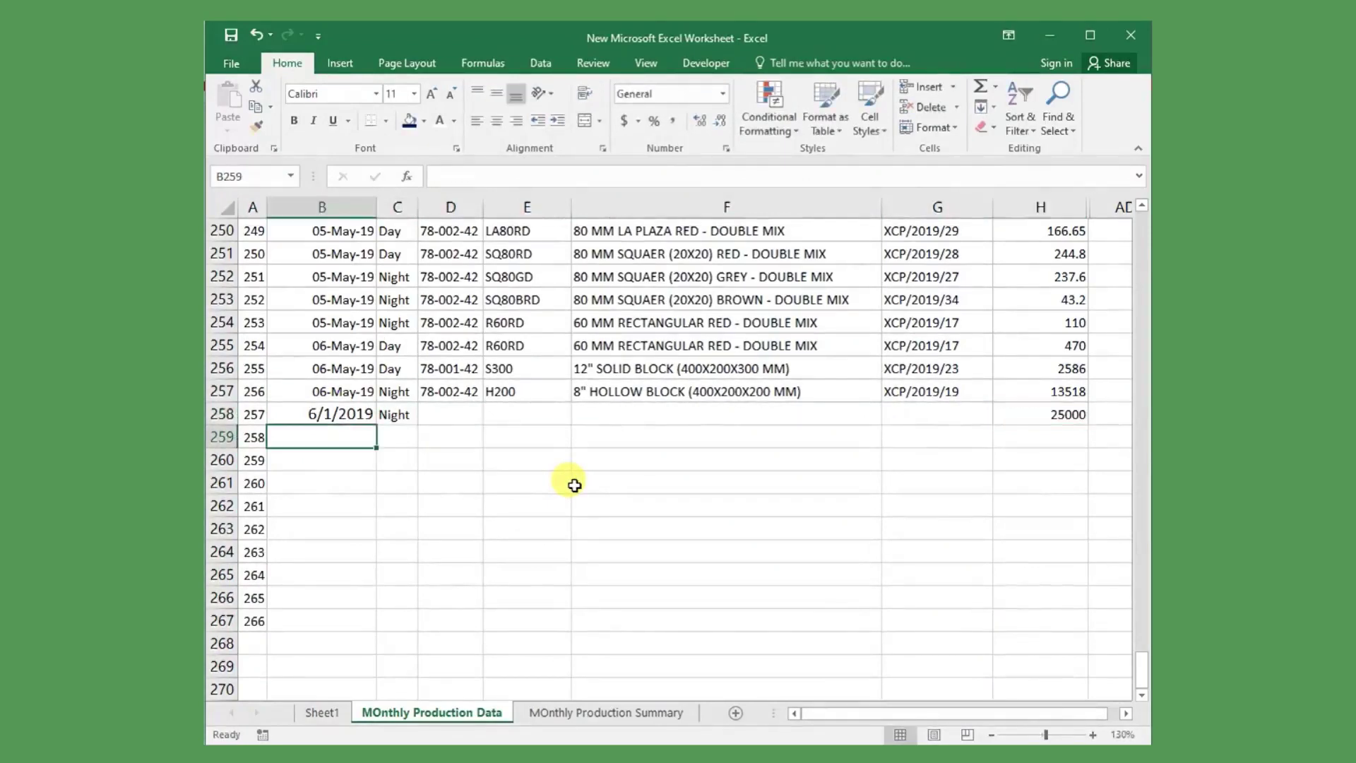
- Enter a second June record in row 259 with Production Date 6/2/19 and Produced Qty# 25000
type("6")
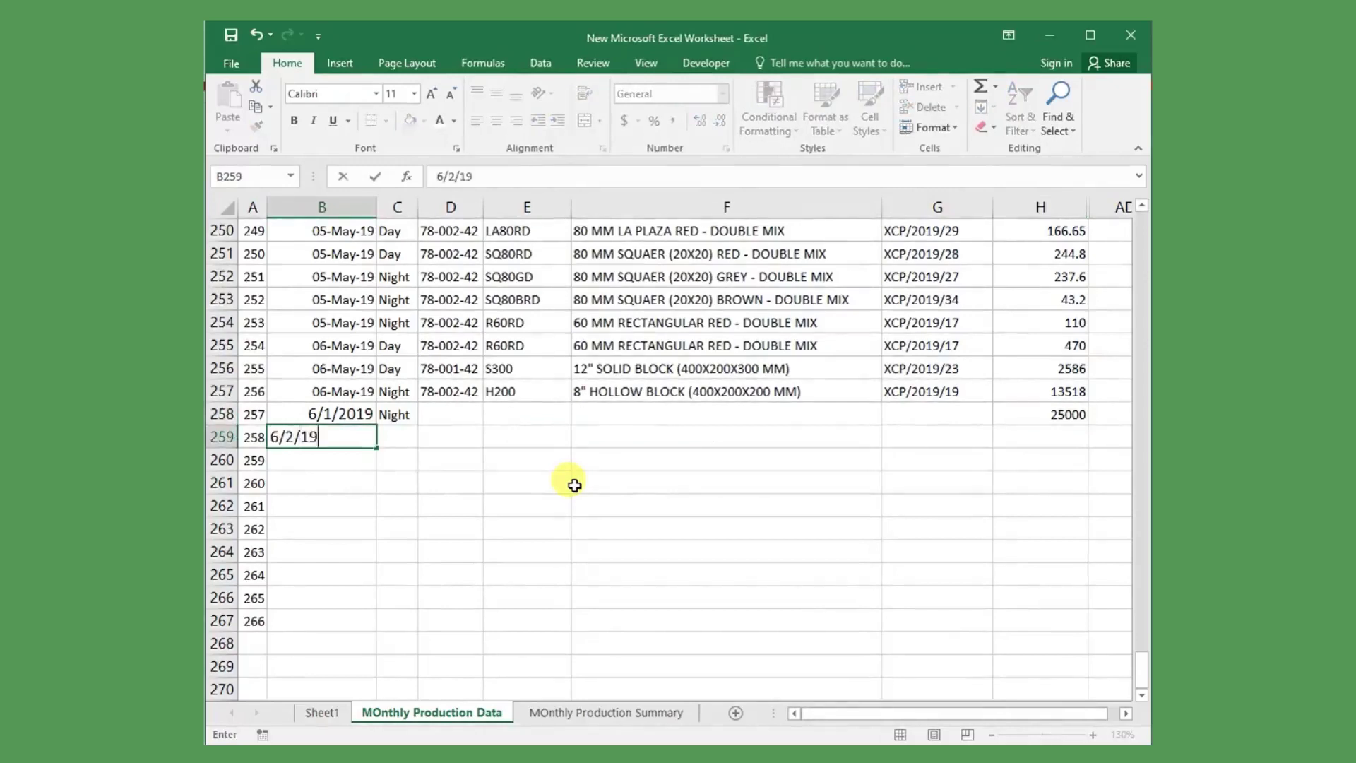
type("/2/2019")
key("Tab")
key("Tab")
key("Tab")
key("Tab")
key("Tab")
key("Tab")
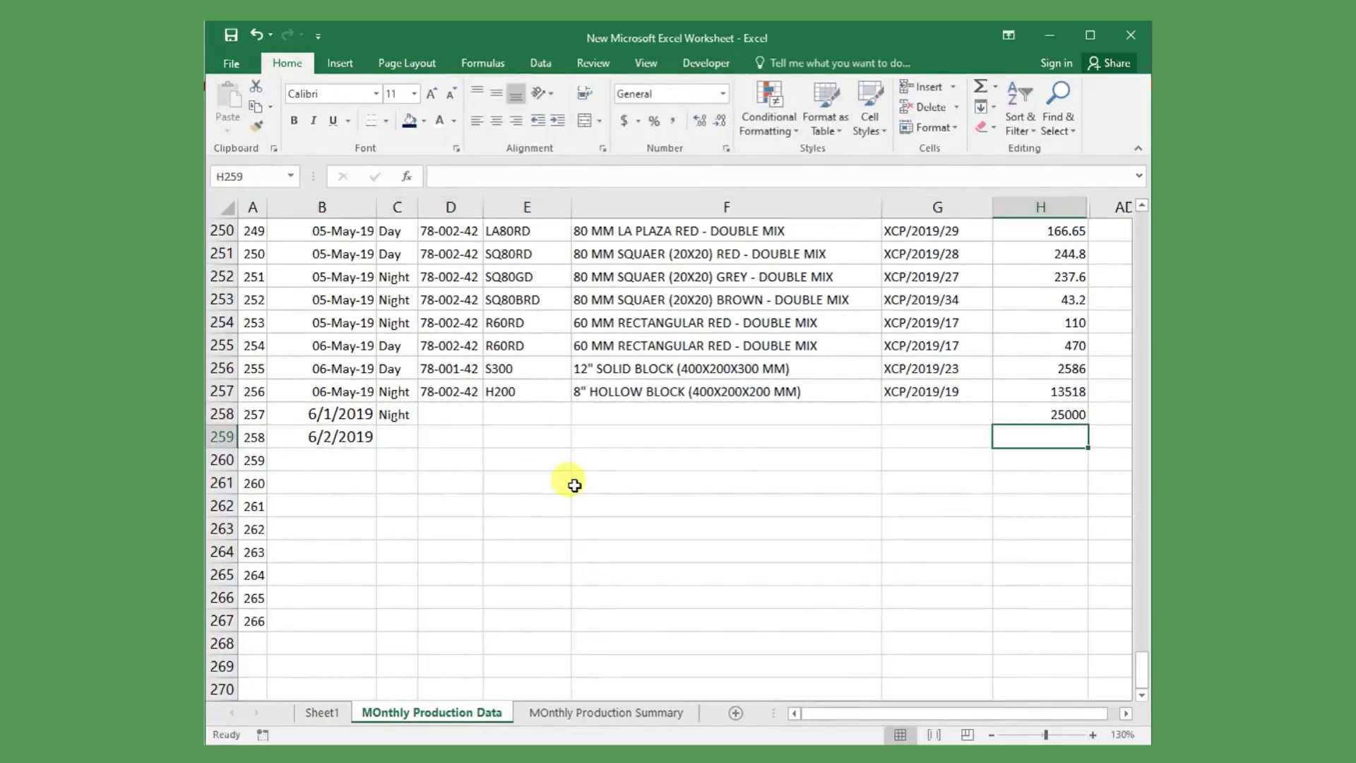
type("25000")
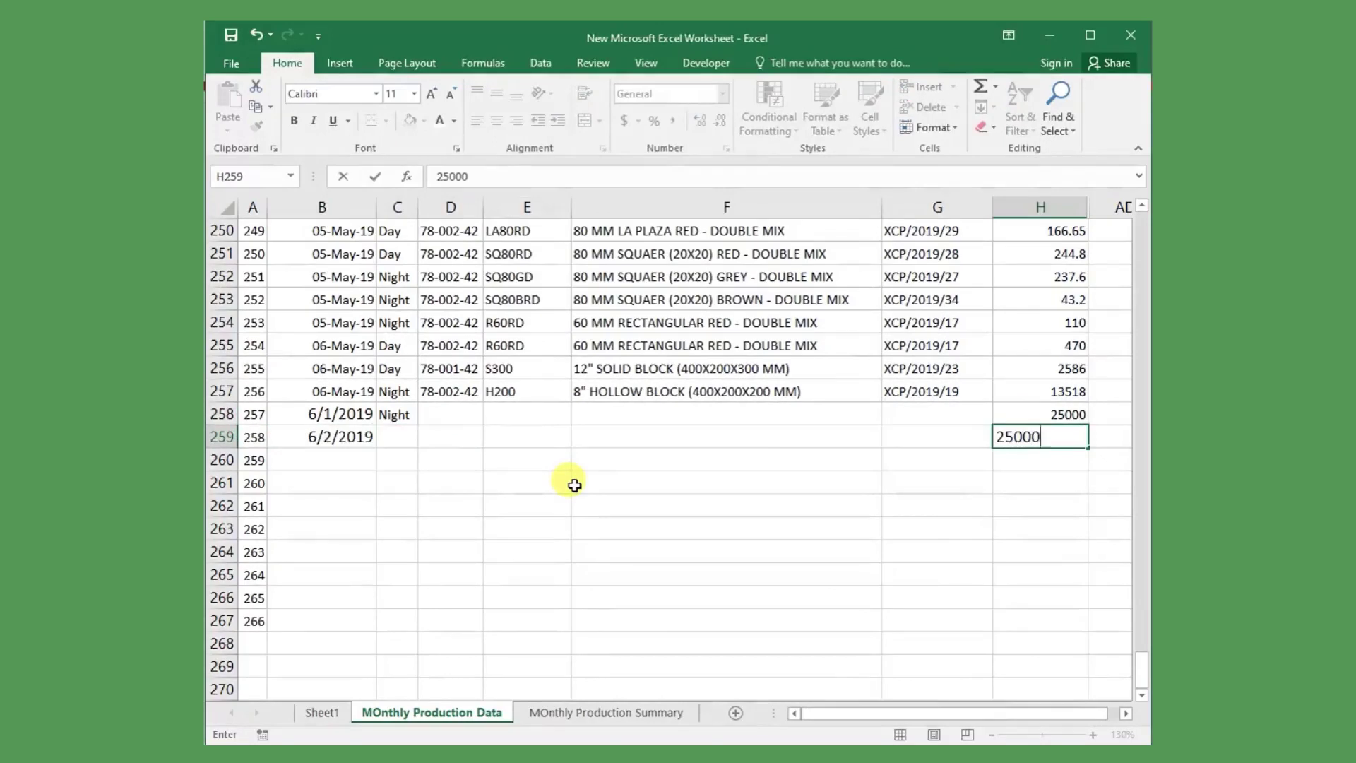
key("Return")
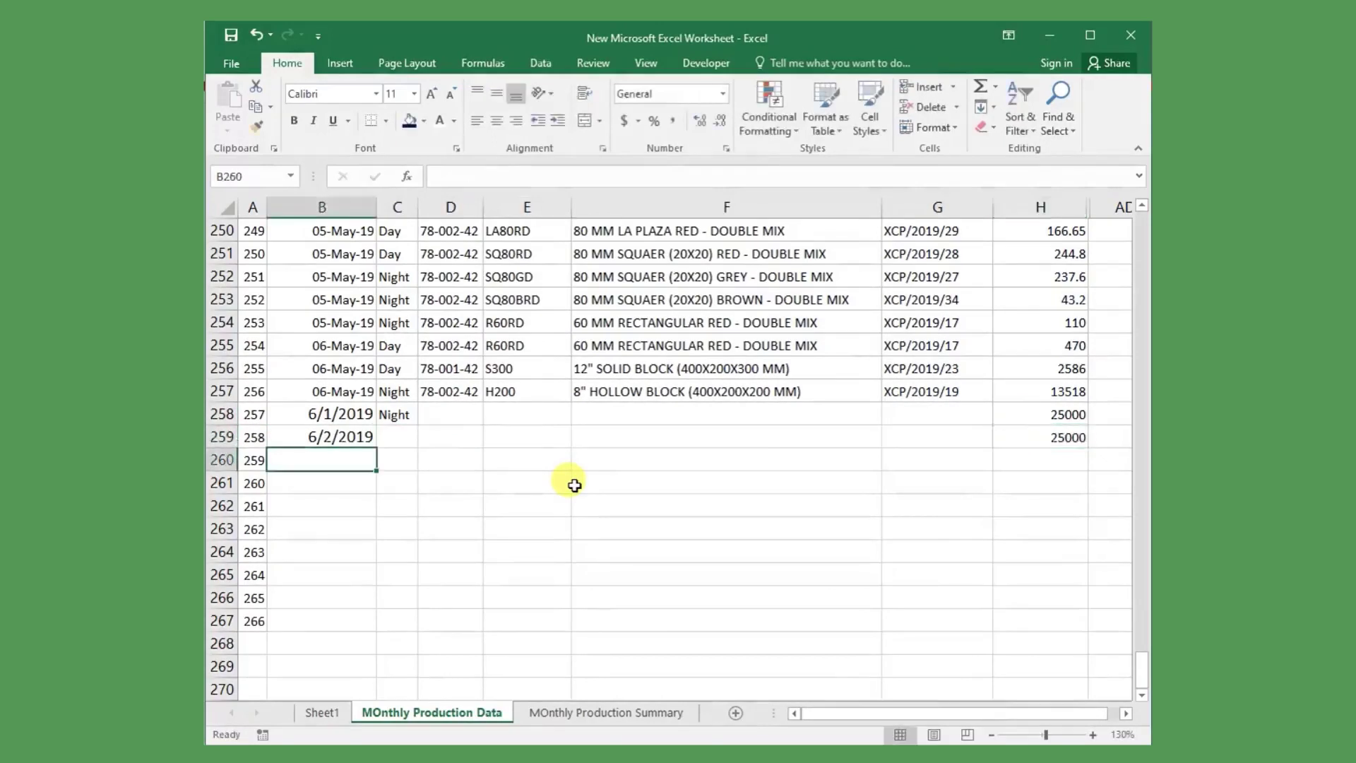
- Check the June total in C8 of the MOnthly Production Summary sheet against the newly entered records
left_click(554, 715)
left_click(377, 349)
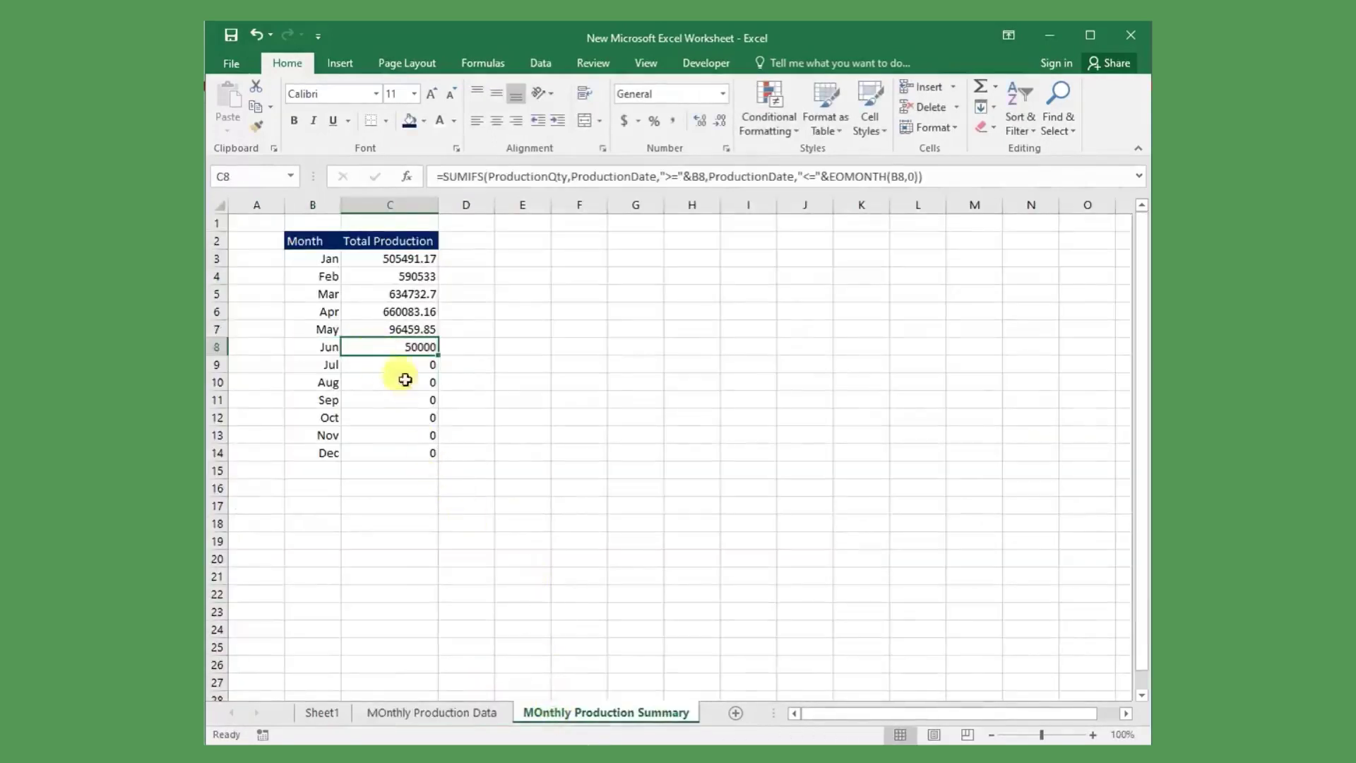
left_click_drag(327, 349, 415, 348)
left_click(410, 348)
left_click(412, 401)
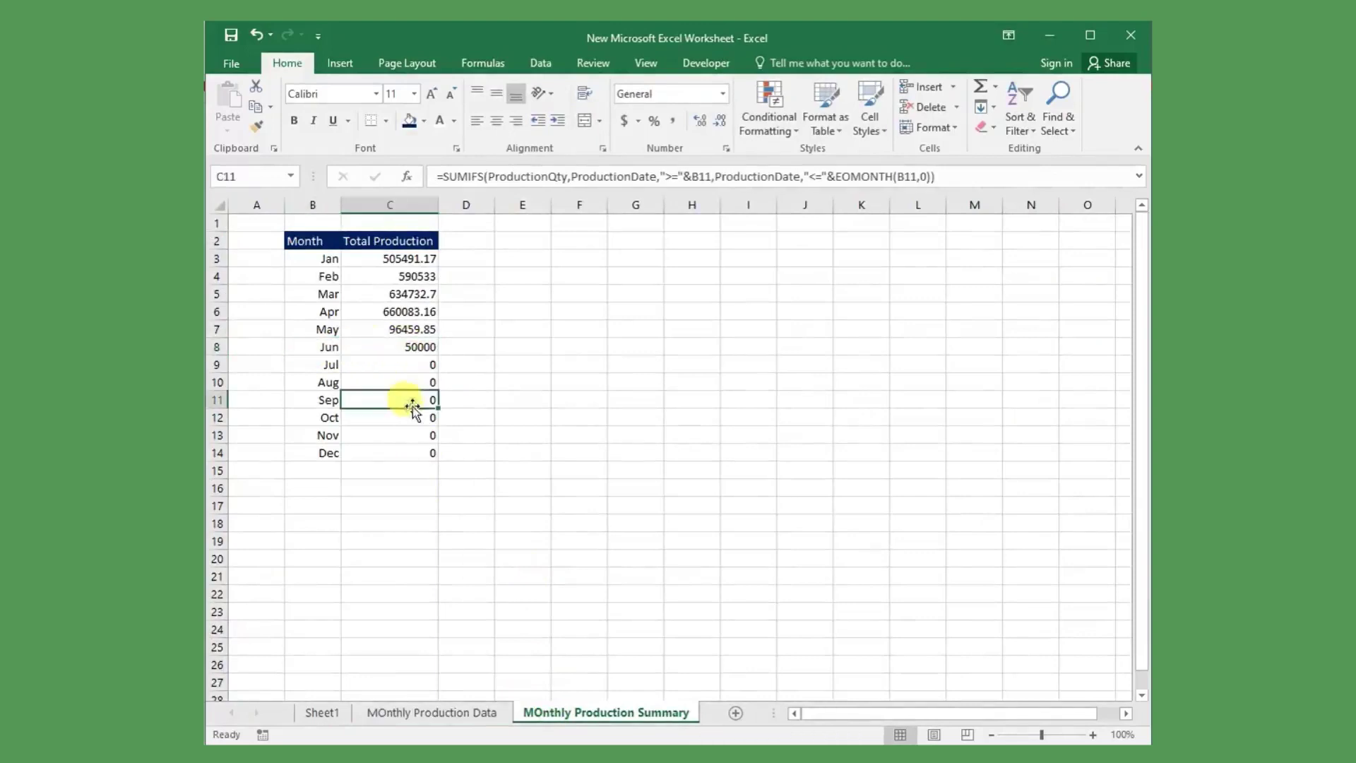
- Insert a Stacked Area chart from the recommended charts for the Month and Total Production table in B2:C14
left_click_drag(304, 241, 420, 454)
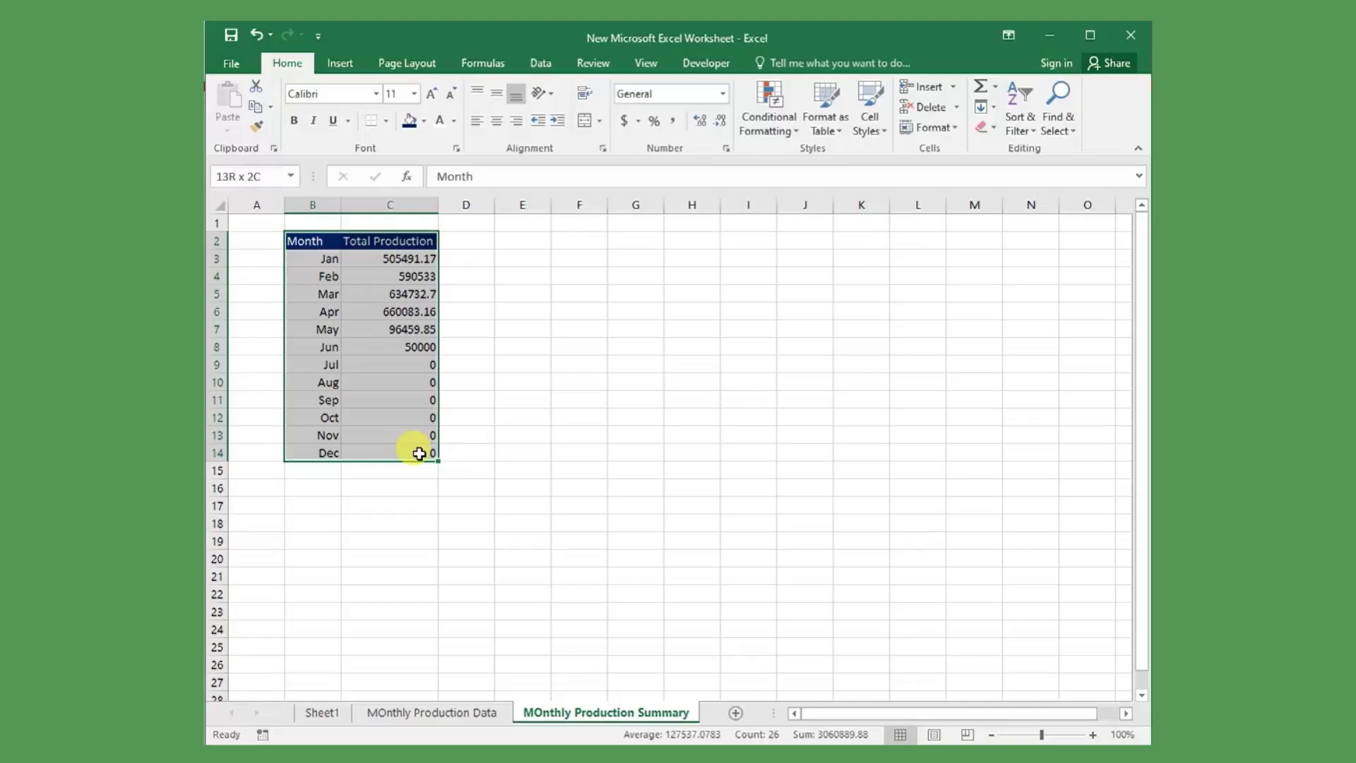
left_click_drag(419, 454, 424, 452)
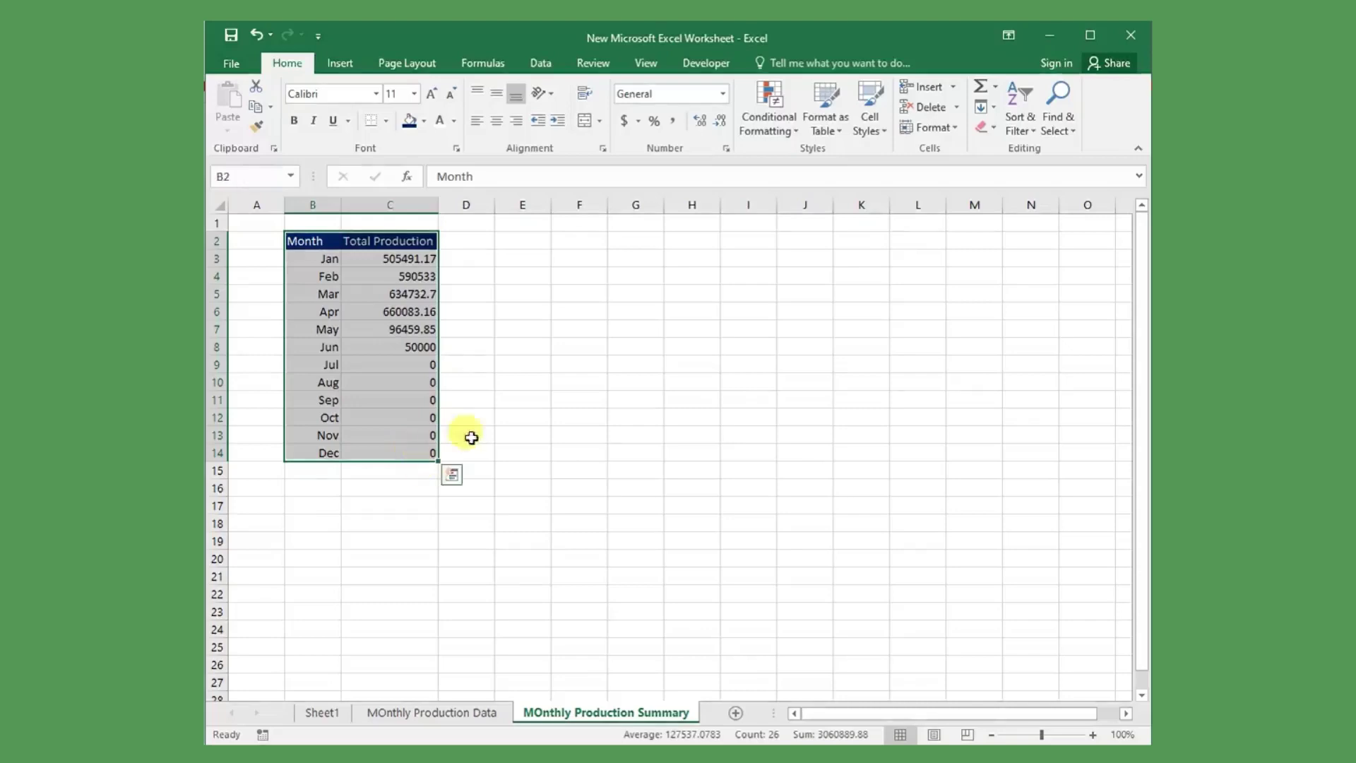
left_click(341, 62)
left_click(606, 113)
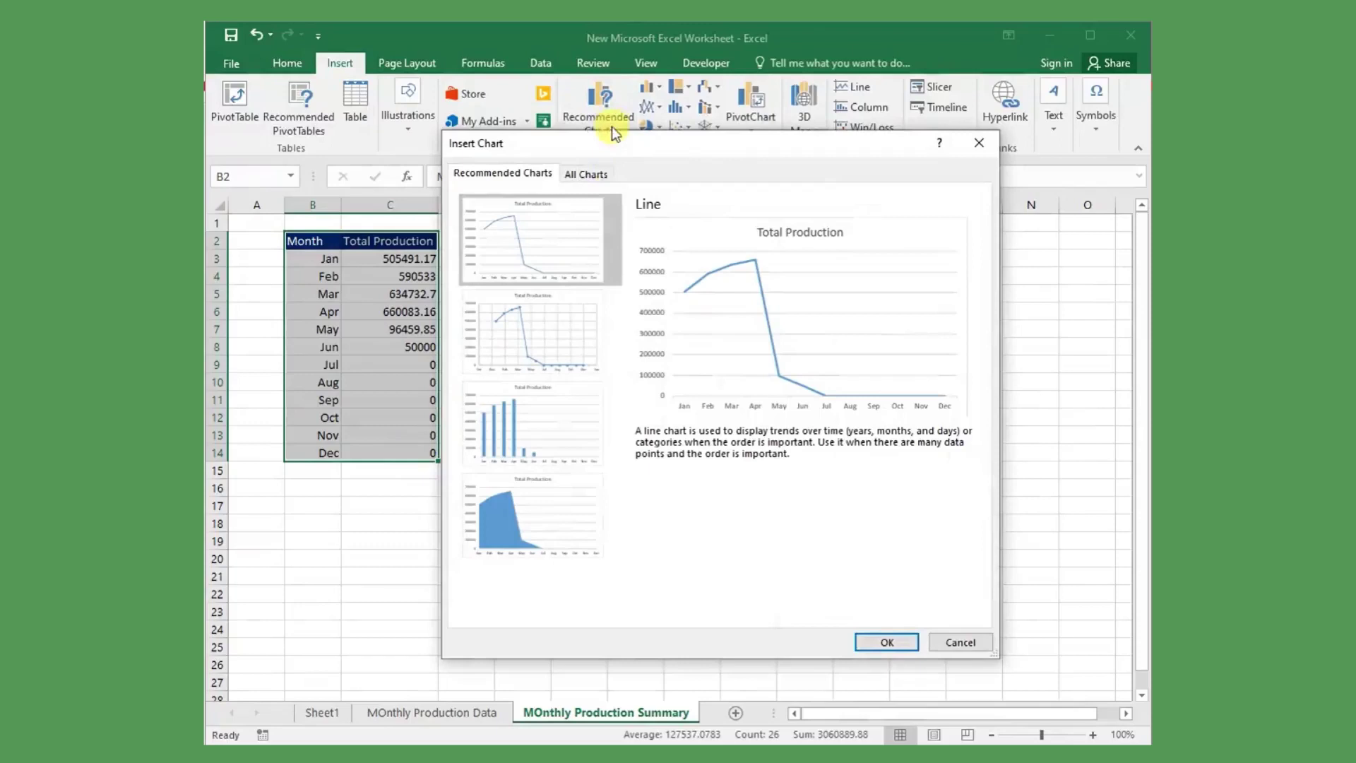
left_click(556, 503)
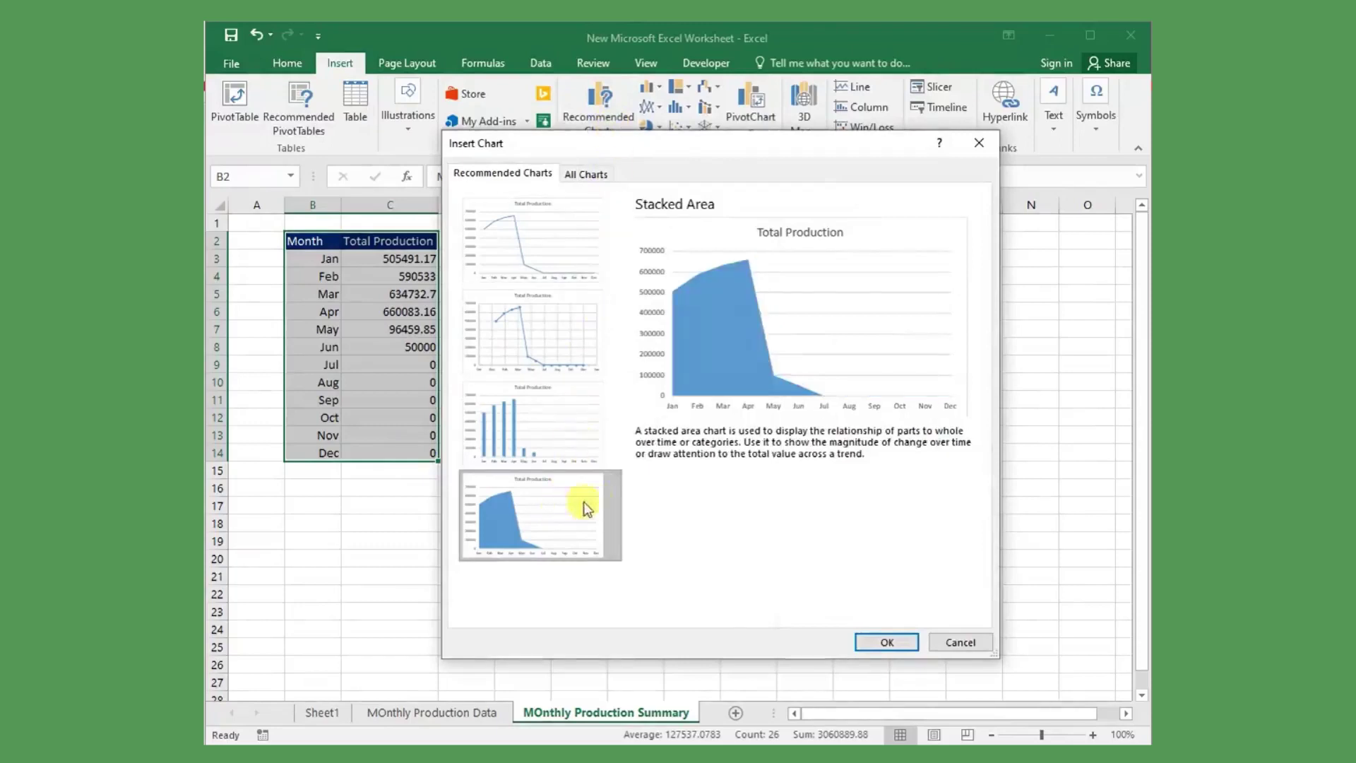
left_click(883, 640)
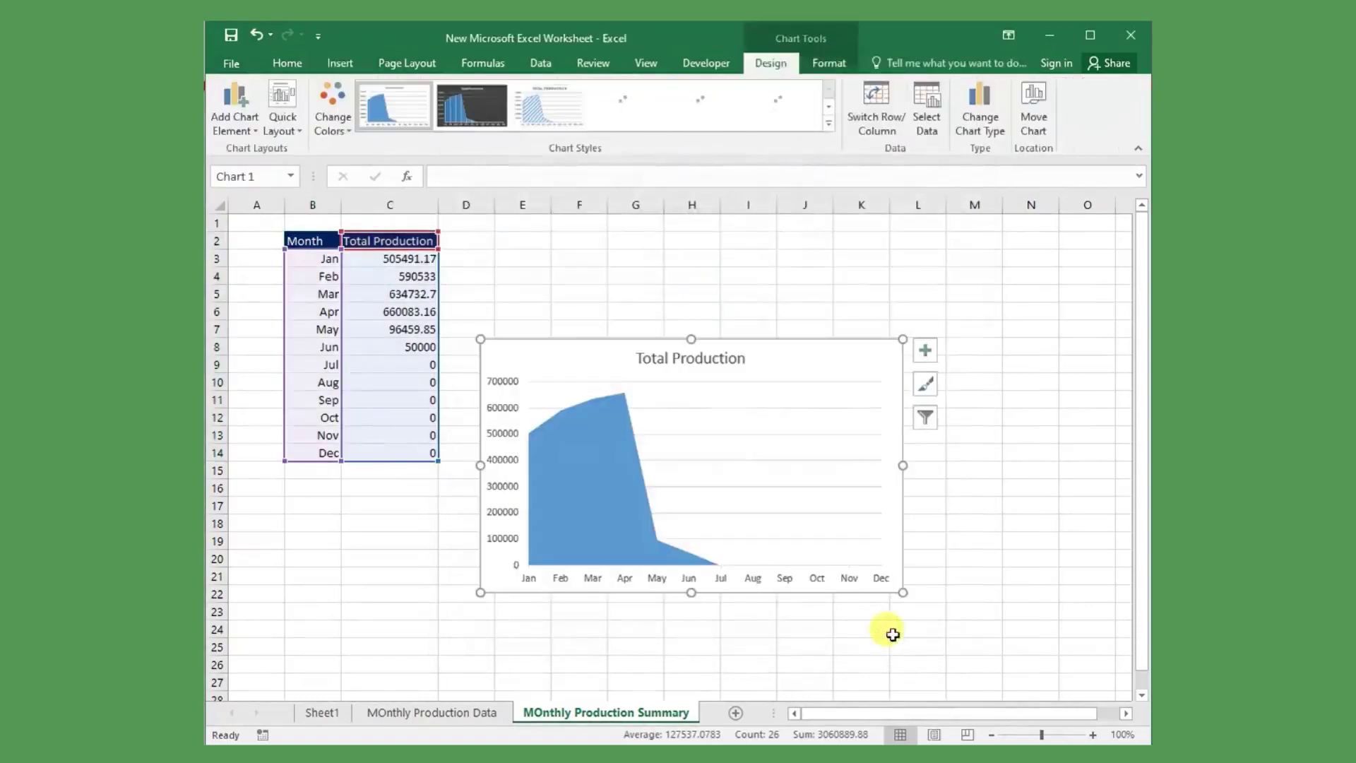
- Move the Total Production chart beside the summary table and enlarge it to span about columns D to N, rows 2 to 23
left_click_drag(645, 334, 631, 227)
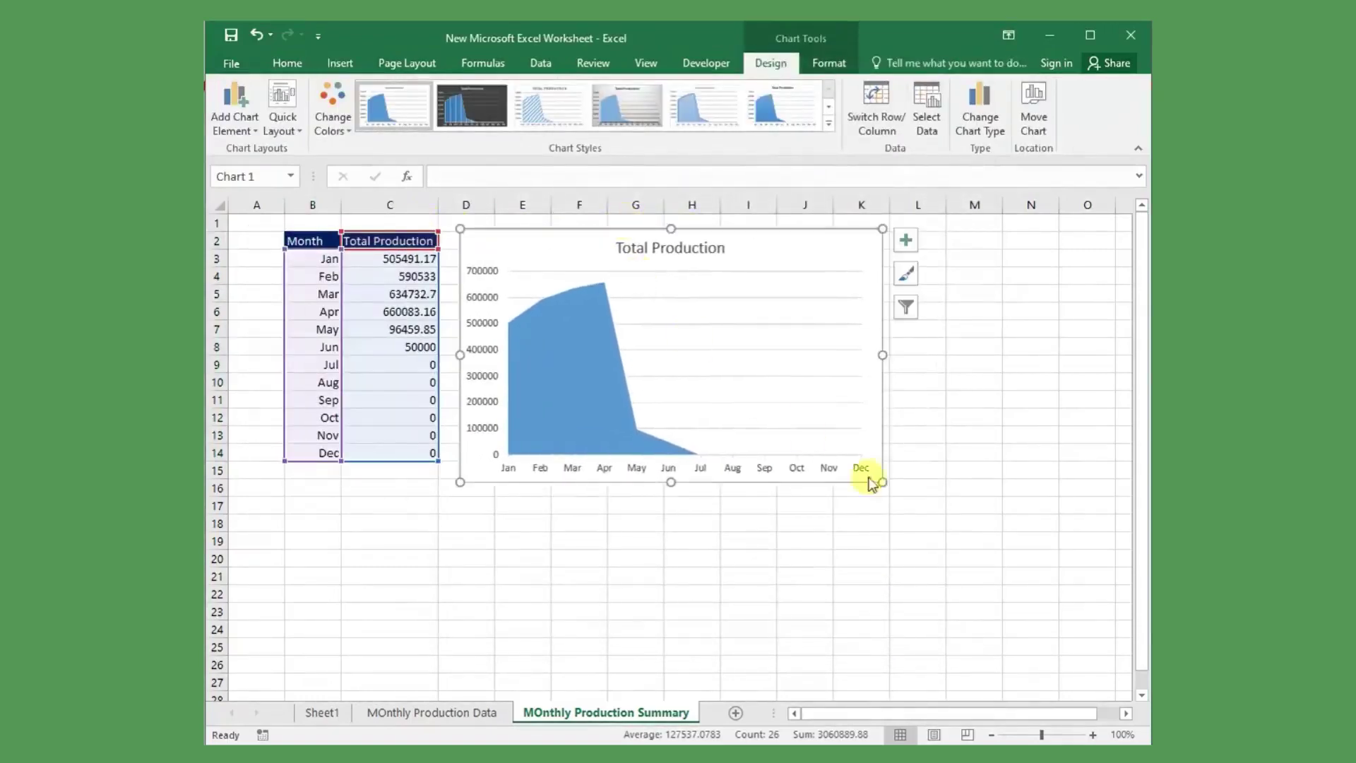
left_click_drag(881, 483, 1058, 618)
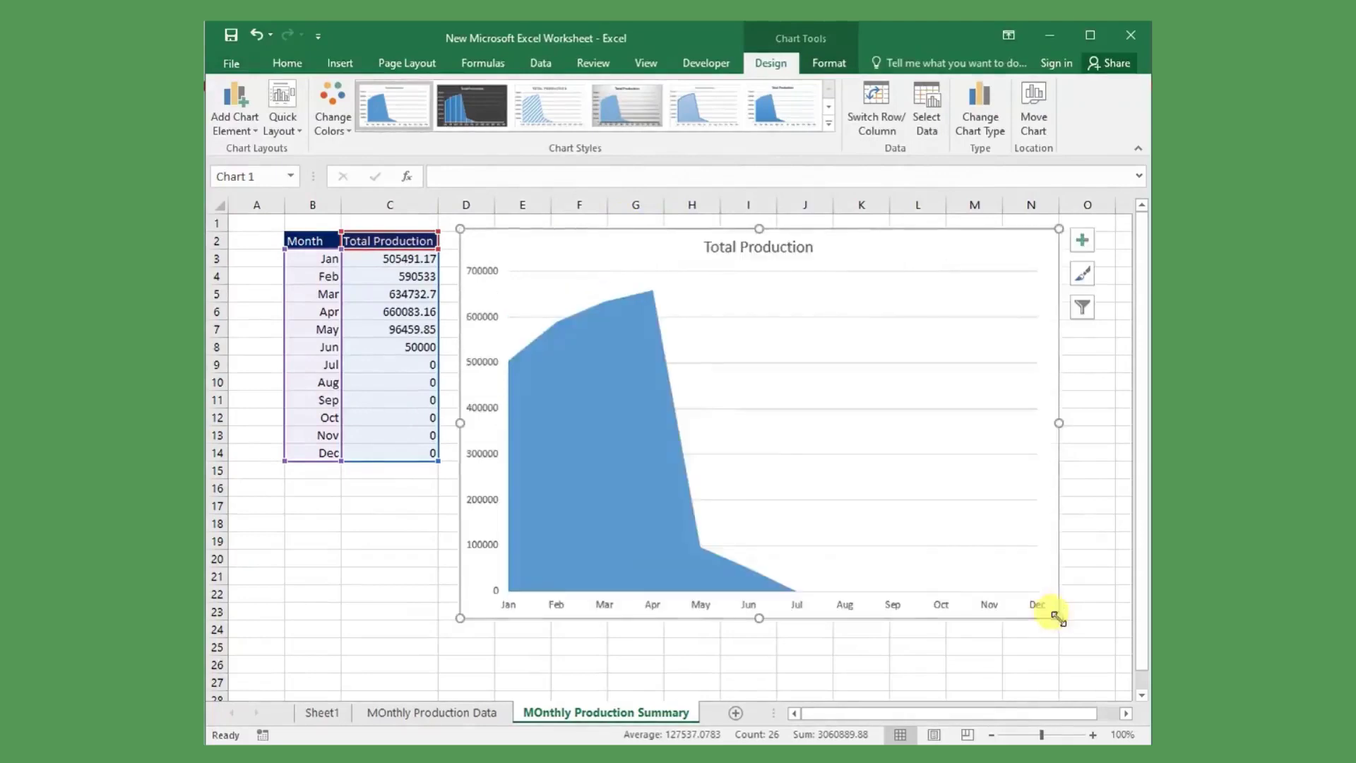
- Examine the chart's plot area and Total Production series, and review the SUMIFS formula in C3
left_click(742, 531)
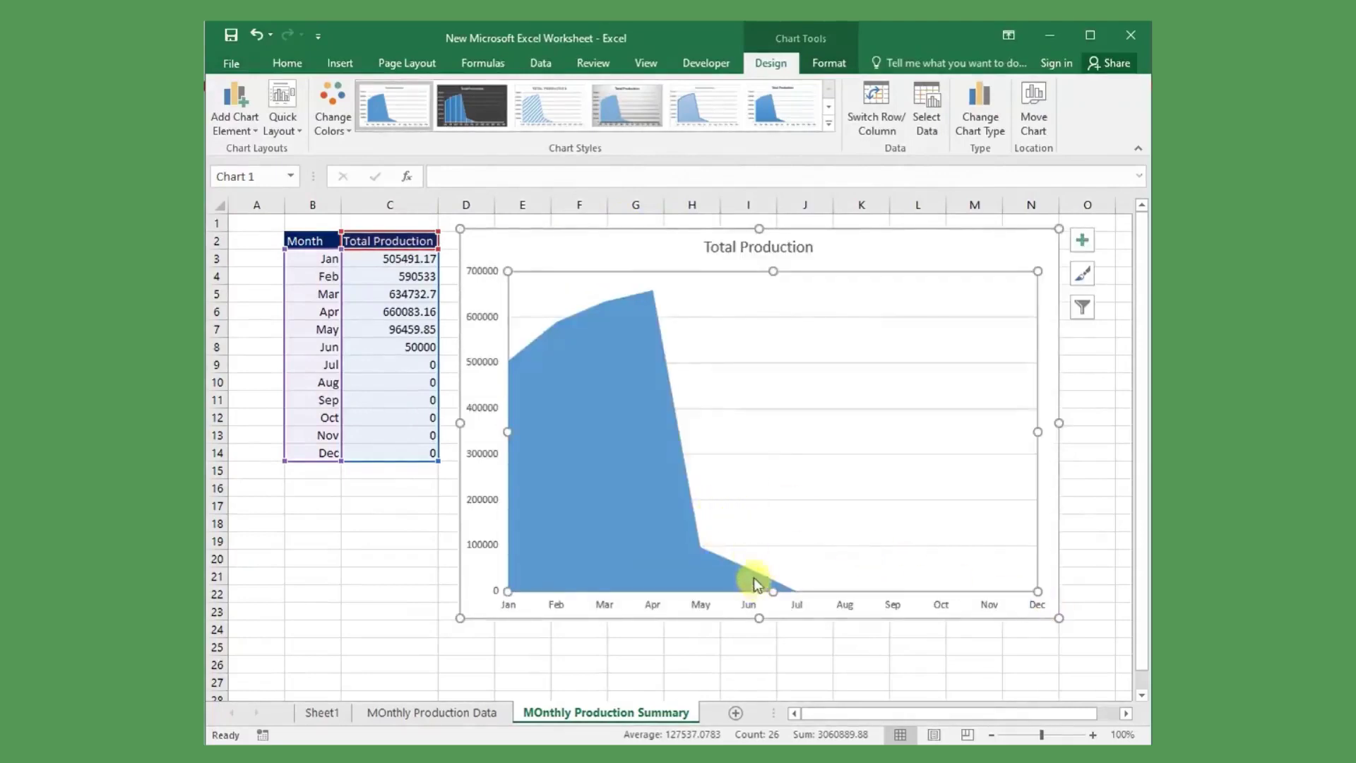
left_click(753, 574)
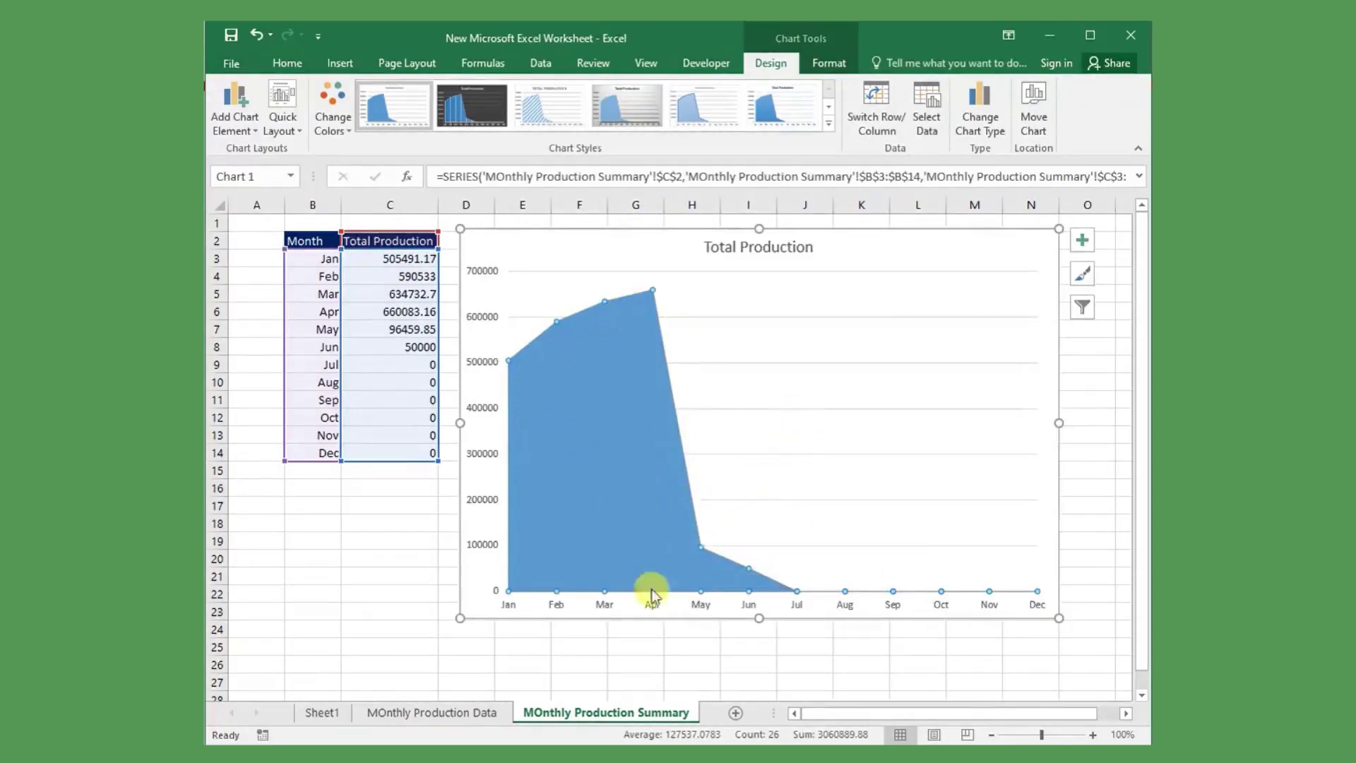
left_click(375, 612)
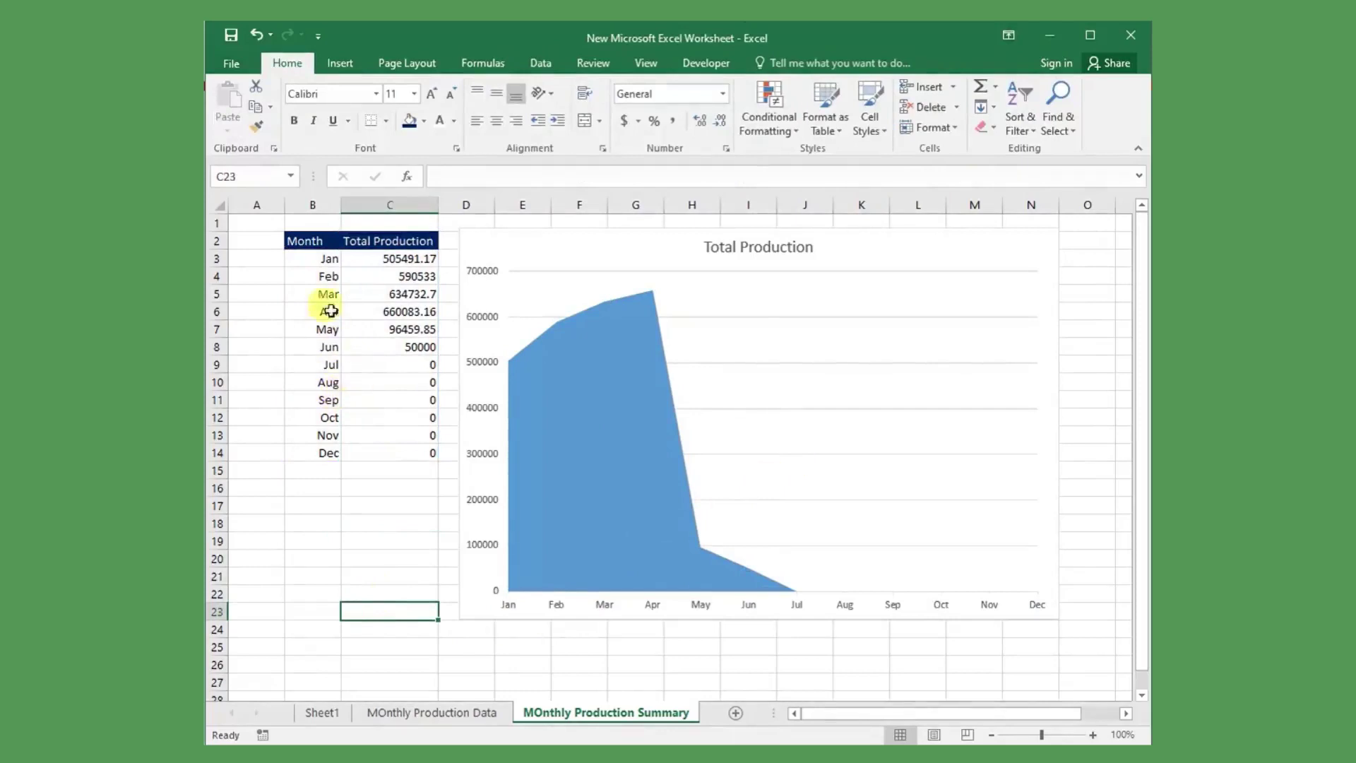
left_click(362, 261)
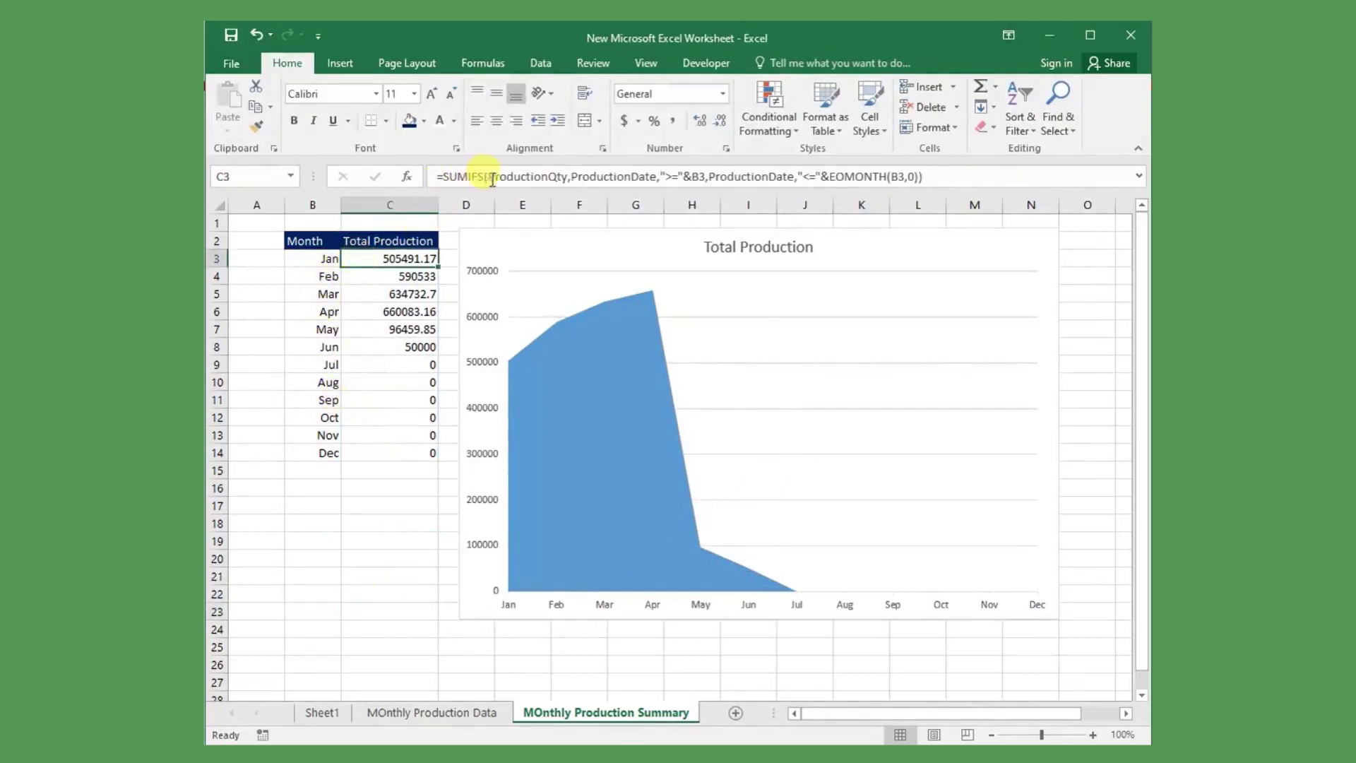